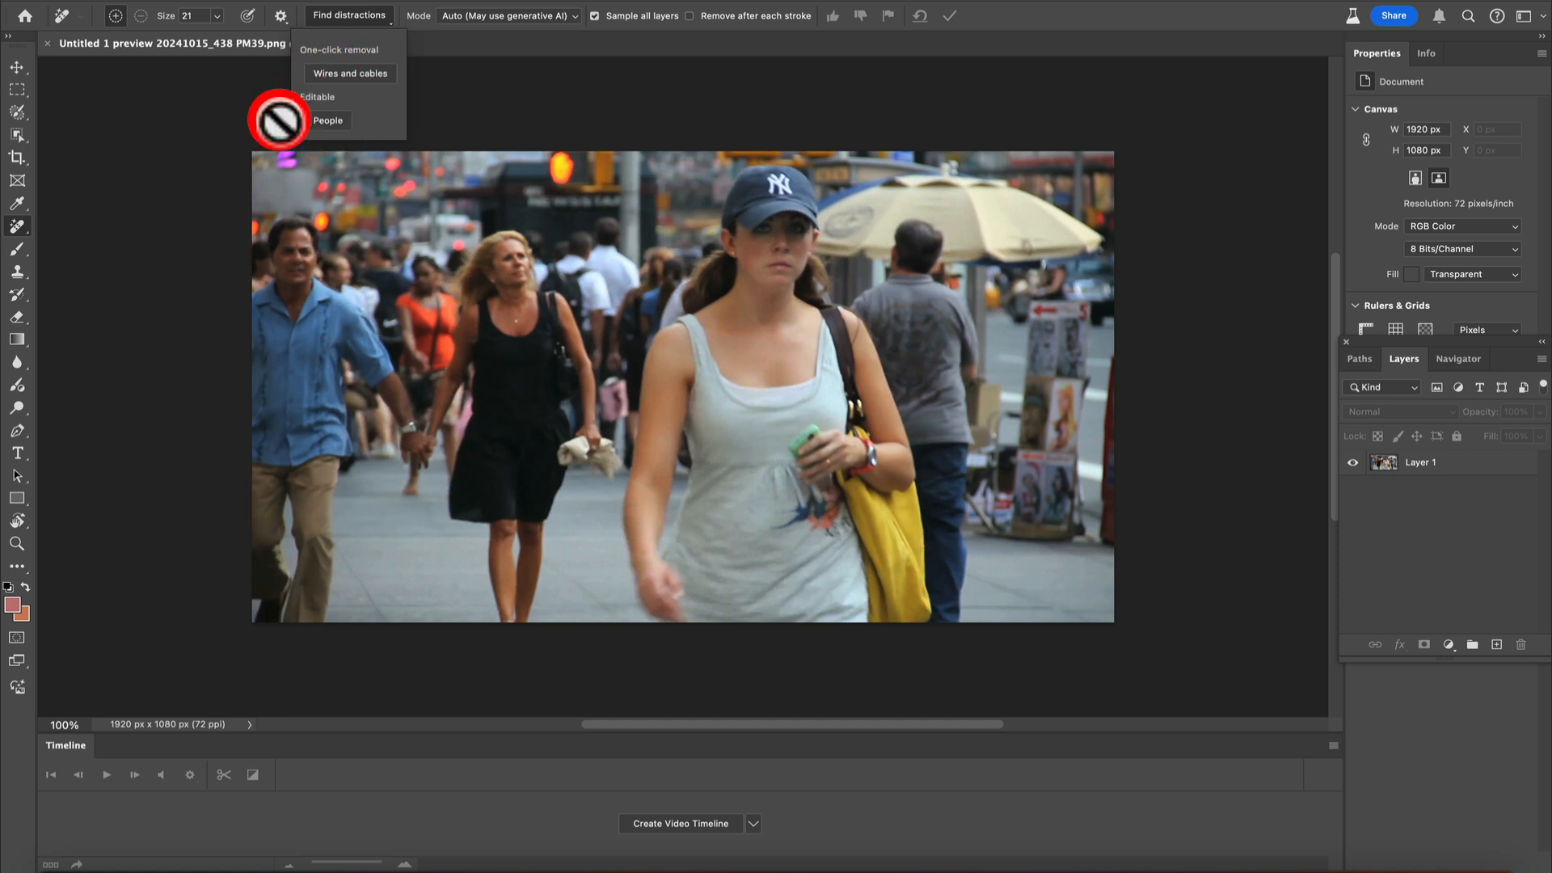
Review the toolbar customization settings, including the option to restore default tools, and leave them without making changes.
{"action": "left_click", "coordinate": [18, 66]}
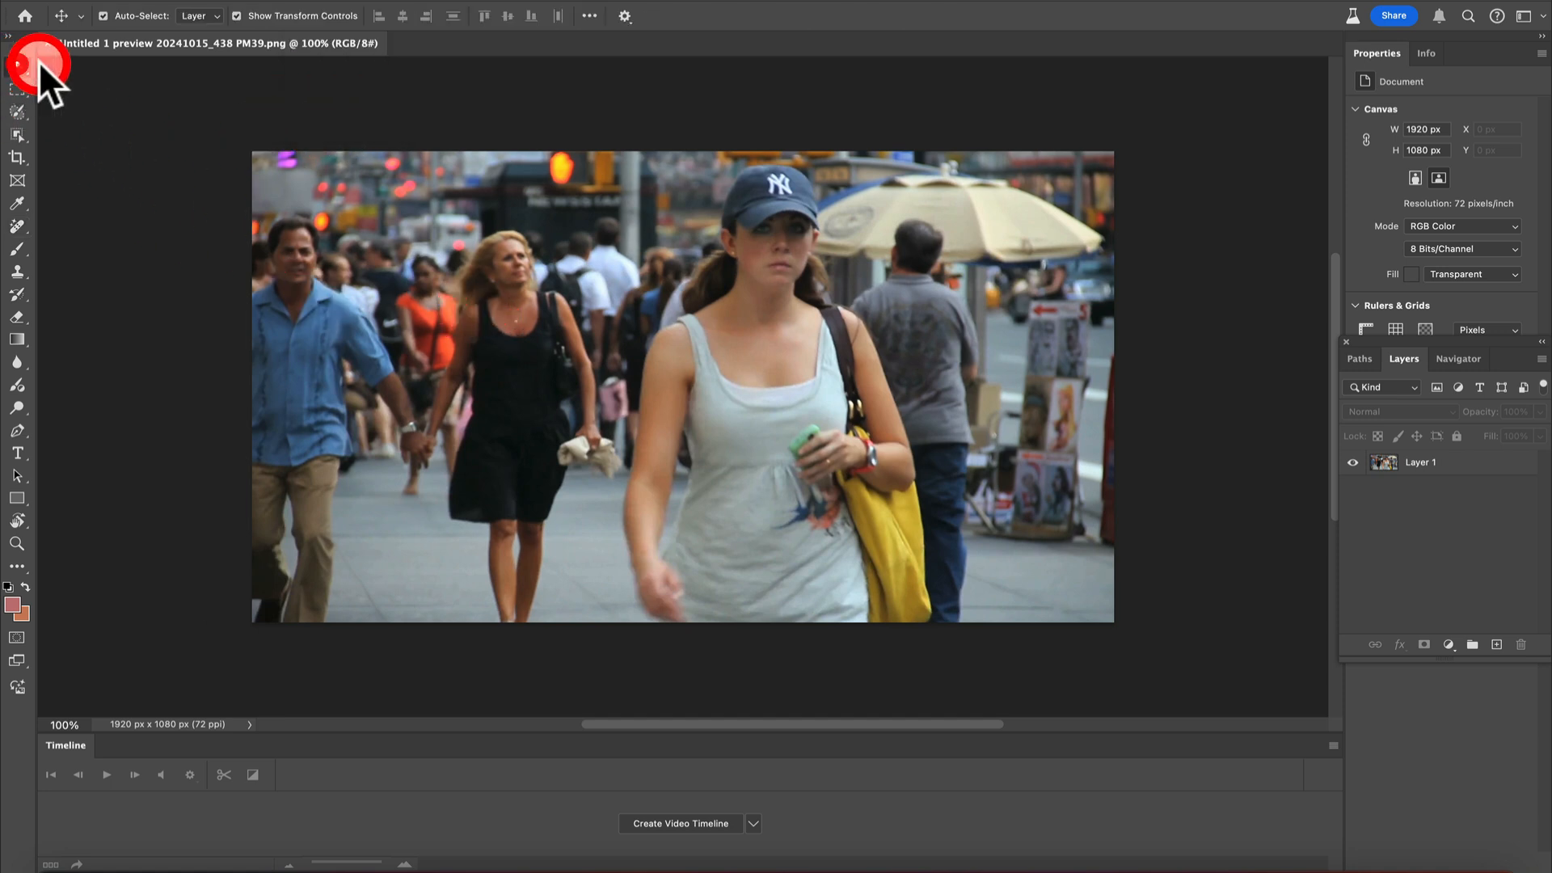
{"action": "left_click", "coordinate": [21, 564]}
{"action": "left_click", "coordinate": [105, 564]}
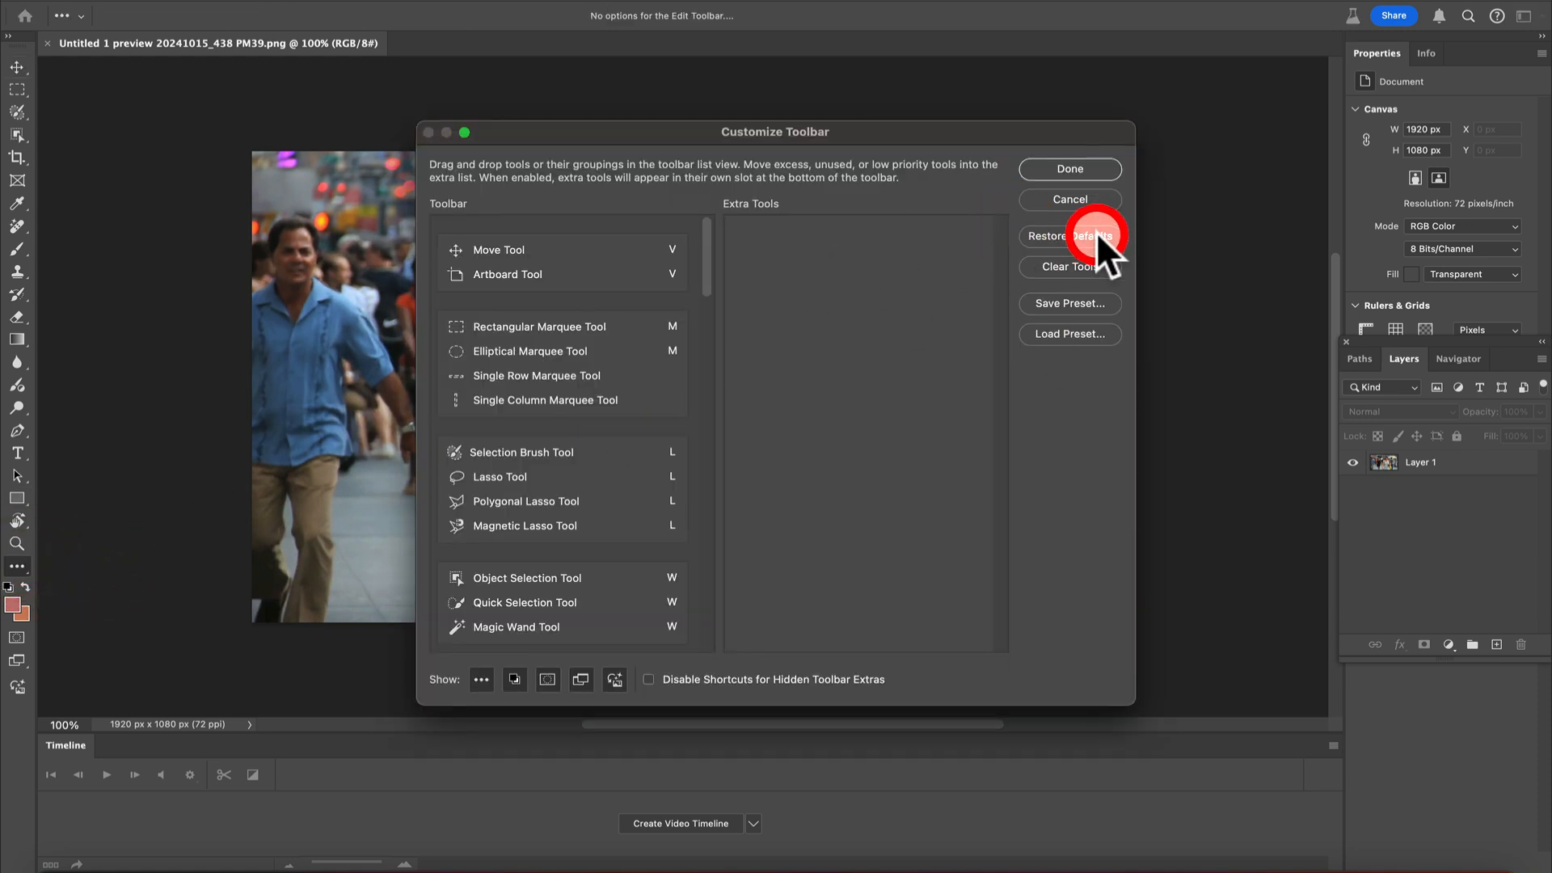
{"action": "left_click", "coordinate": [1069, 168]}
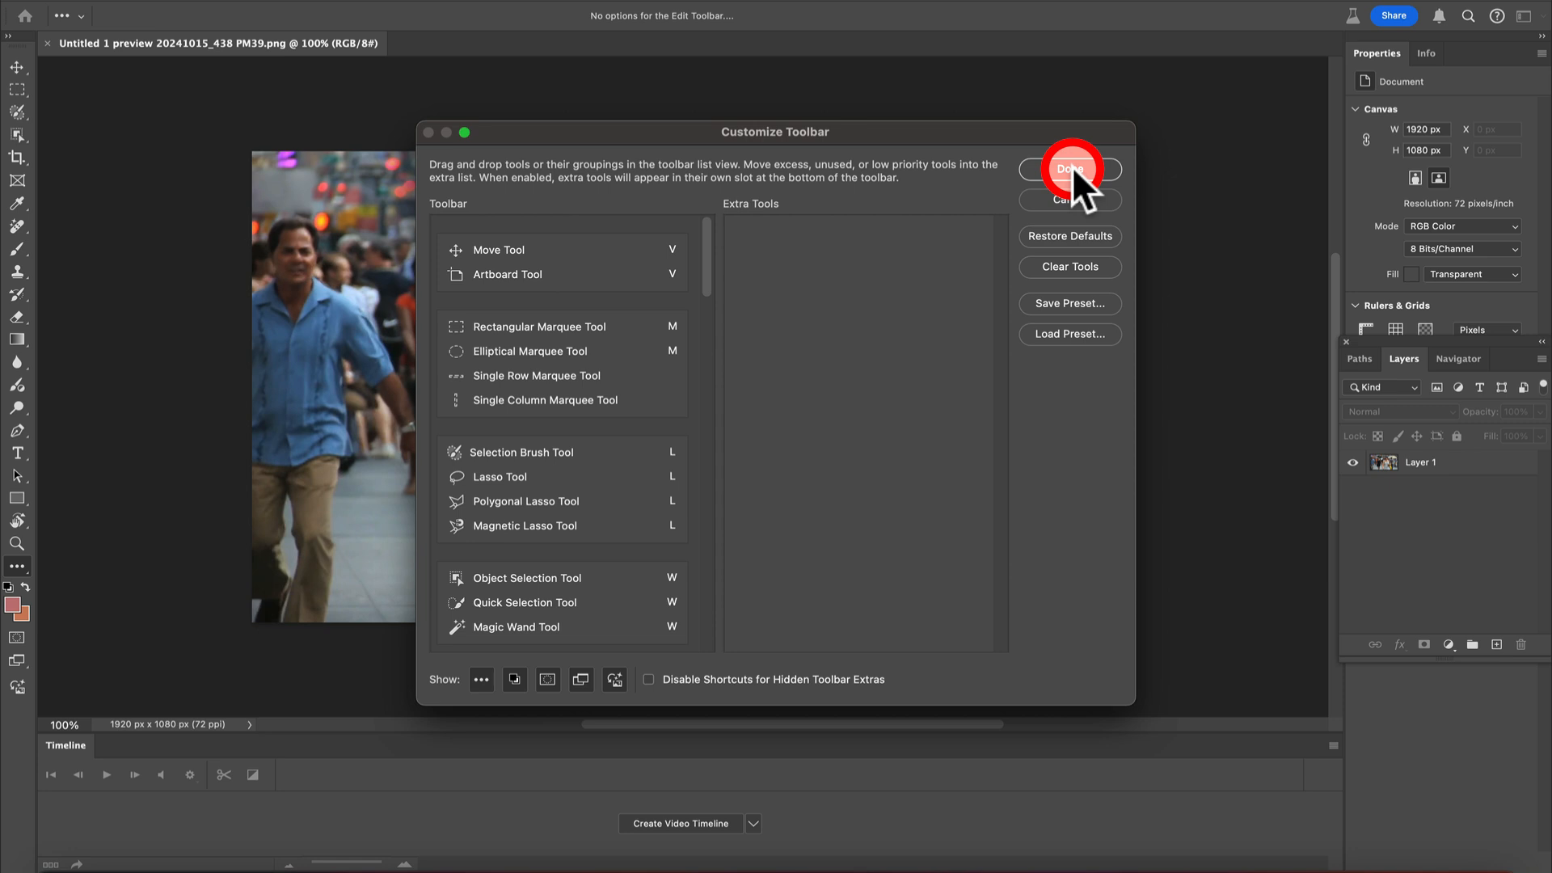
{"action": "left_click", "coordinate": [1071, 199]}
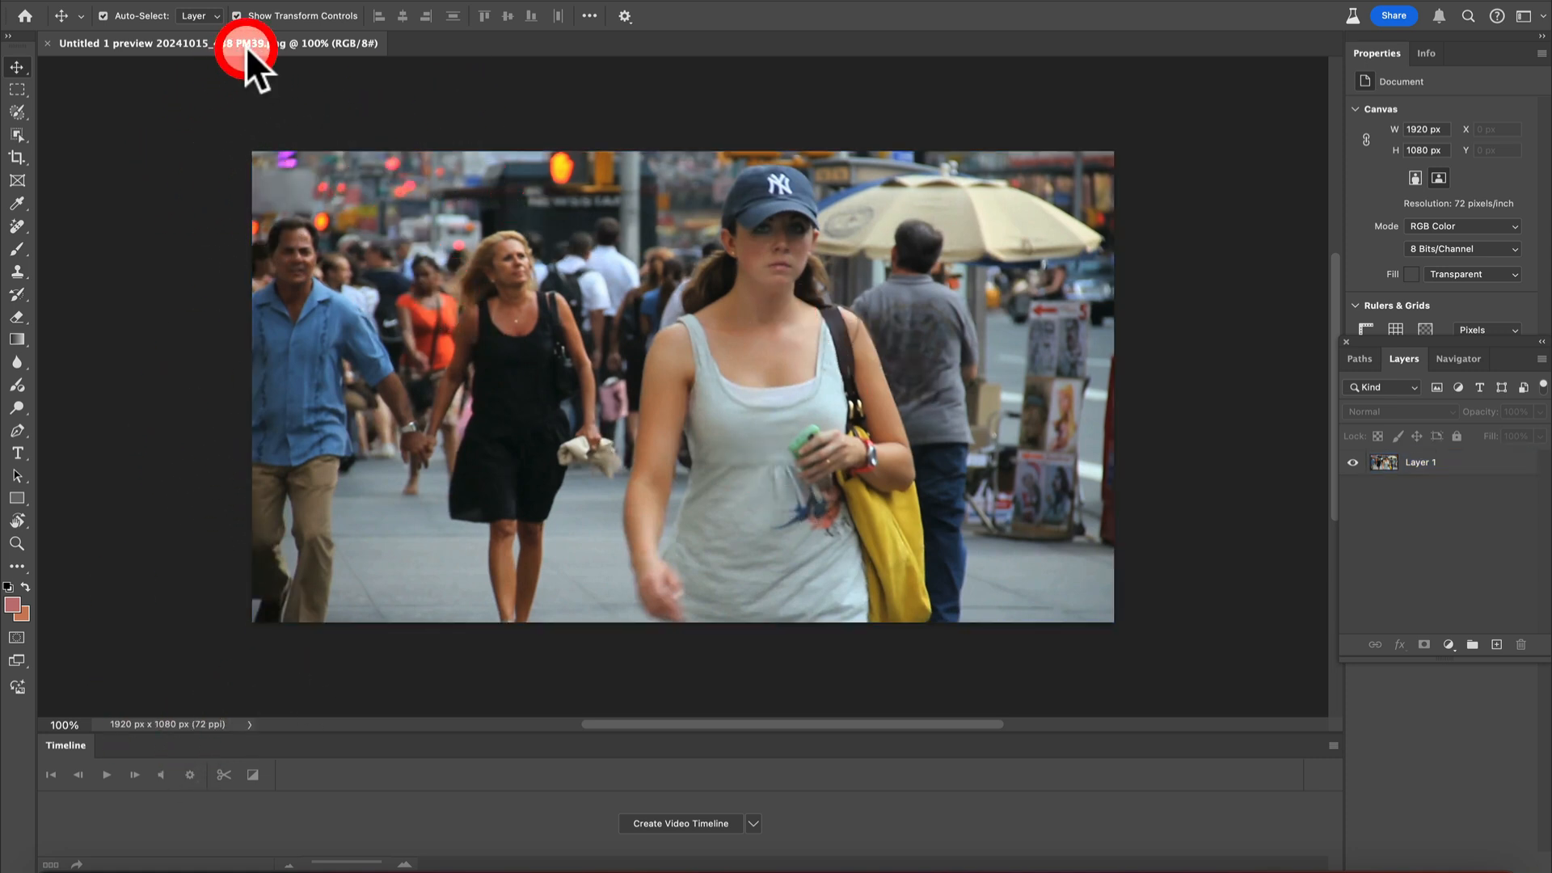
Activate the Remove tool and view its Find distractions options for wires and cables and for people.
{"action": "scroll", "coordinate": [166, 146], "scroll_direction": "down", "scroll_amount": 1}
{"action": "left_click_drag", "start_coordinate": [18, 228], "coordinate": [73, 240]}
{"action": "left_click", "coordinate": [360, 14]}
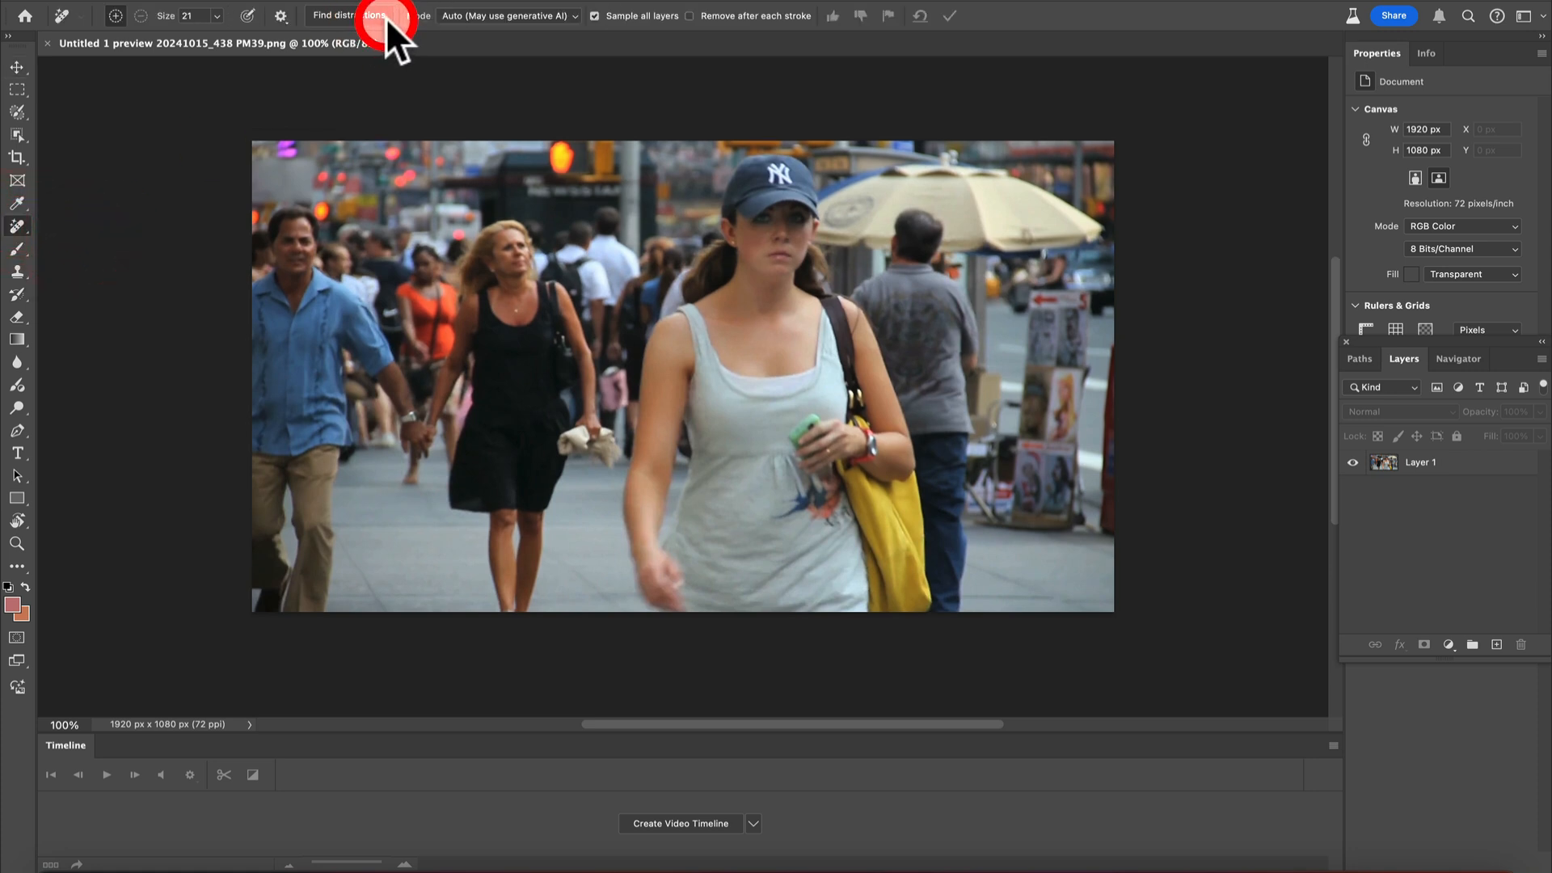
{"action": "left_click", "coordinate": [318, 131]}
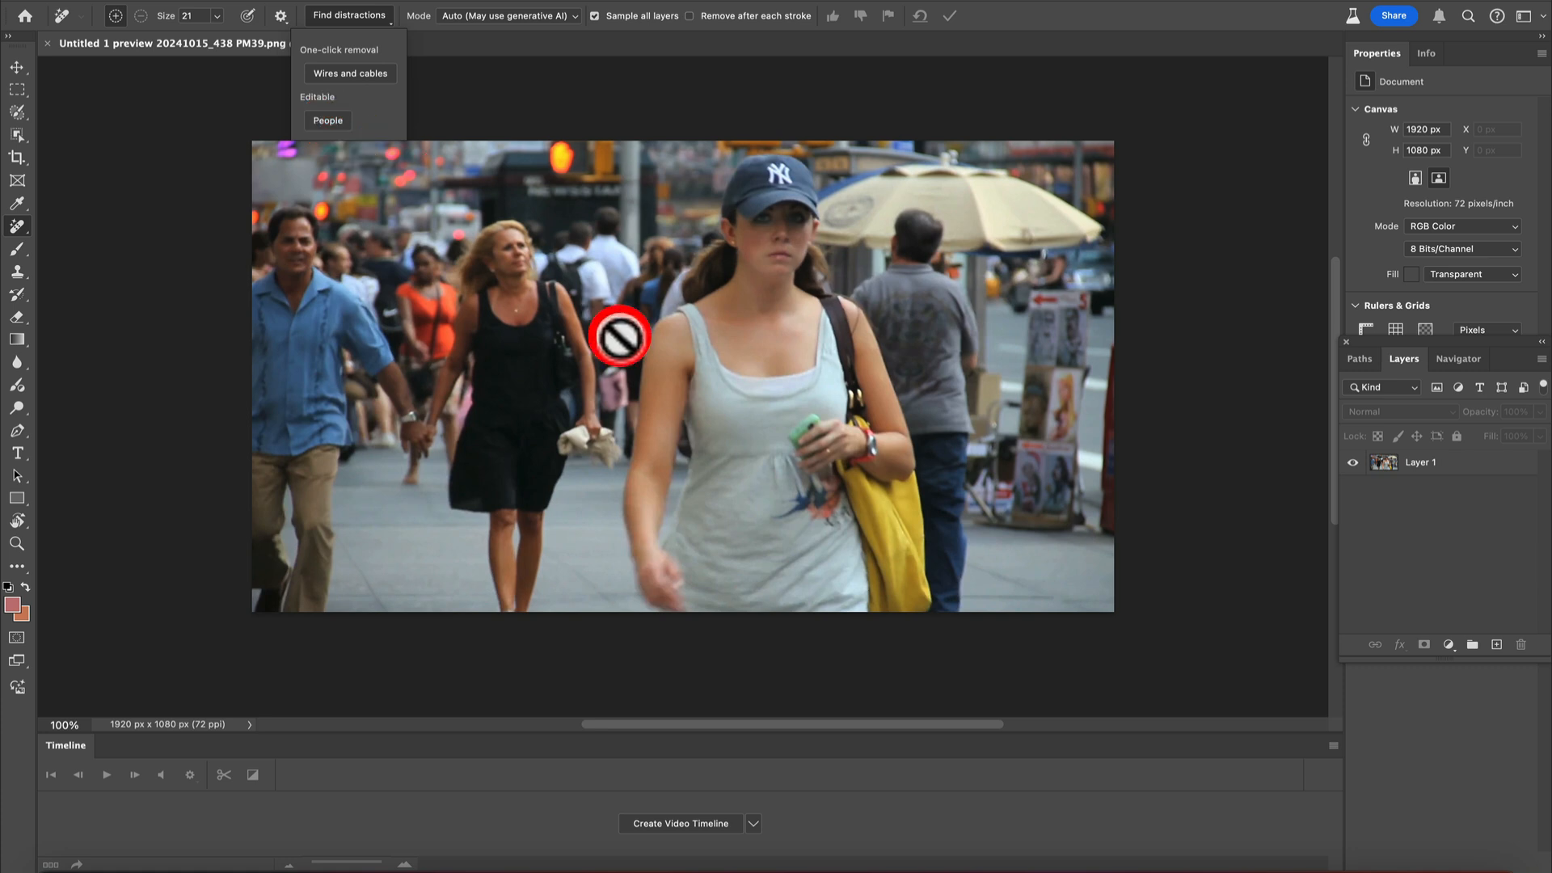
{"action": "left_click", "coordinate": [280, 118]}
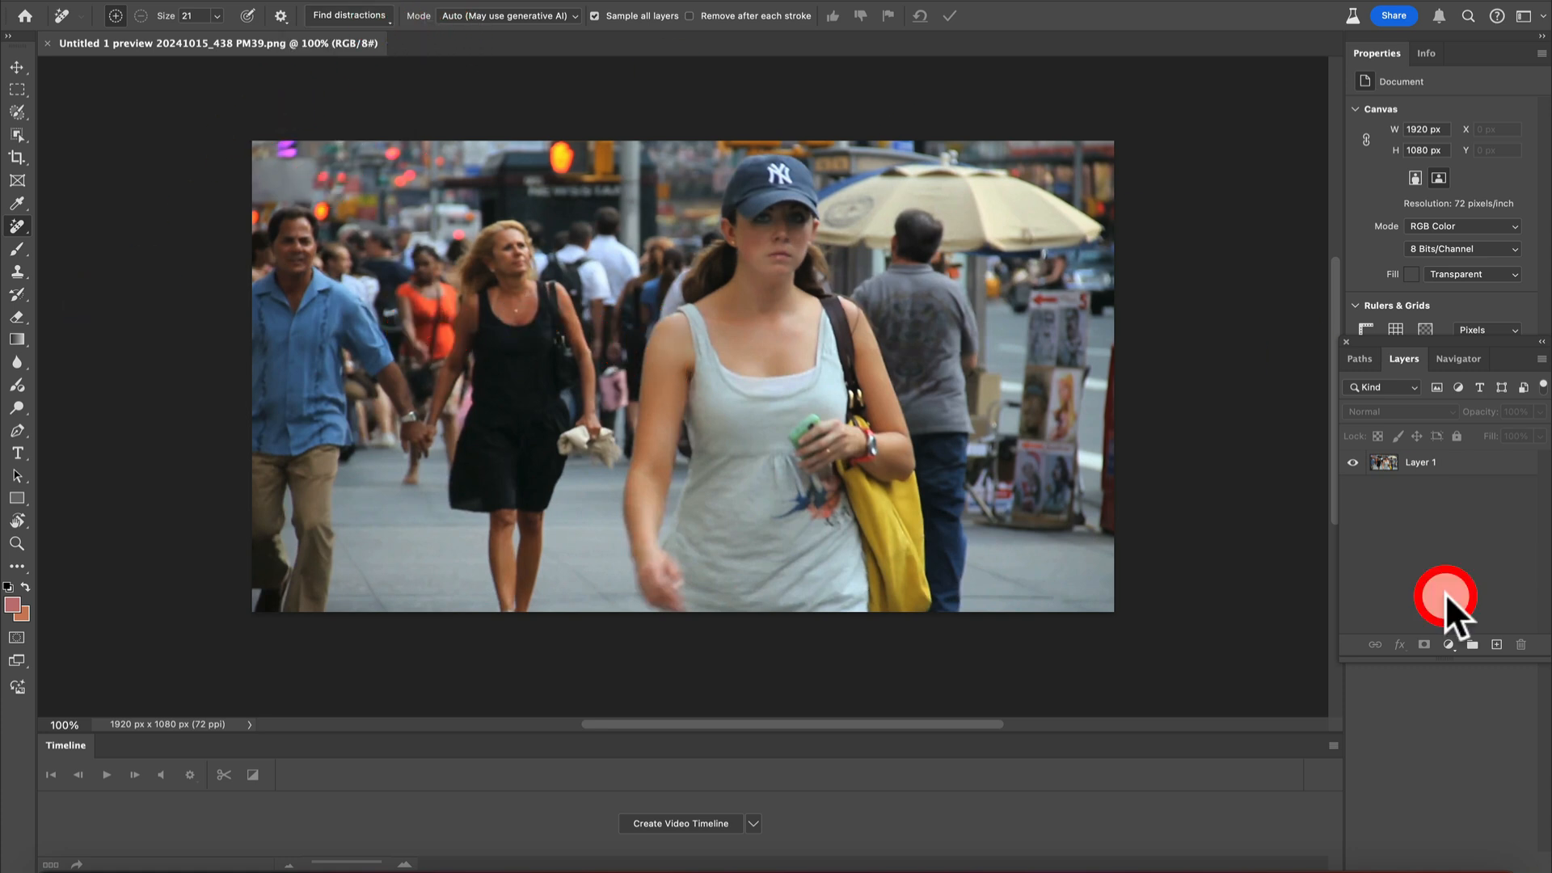
Add a new empty layer above the street photo and keep the Remove tool's mode on Auto (May use generative AI).
{"action": "left_click", "coordinate": [1494, 644]}
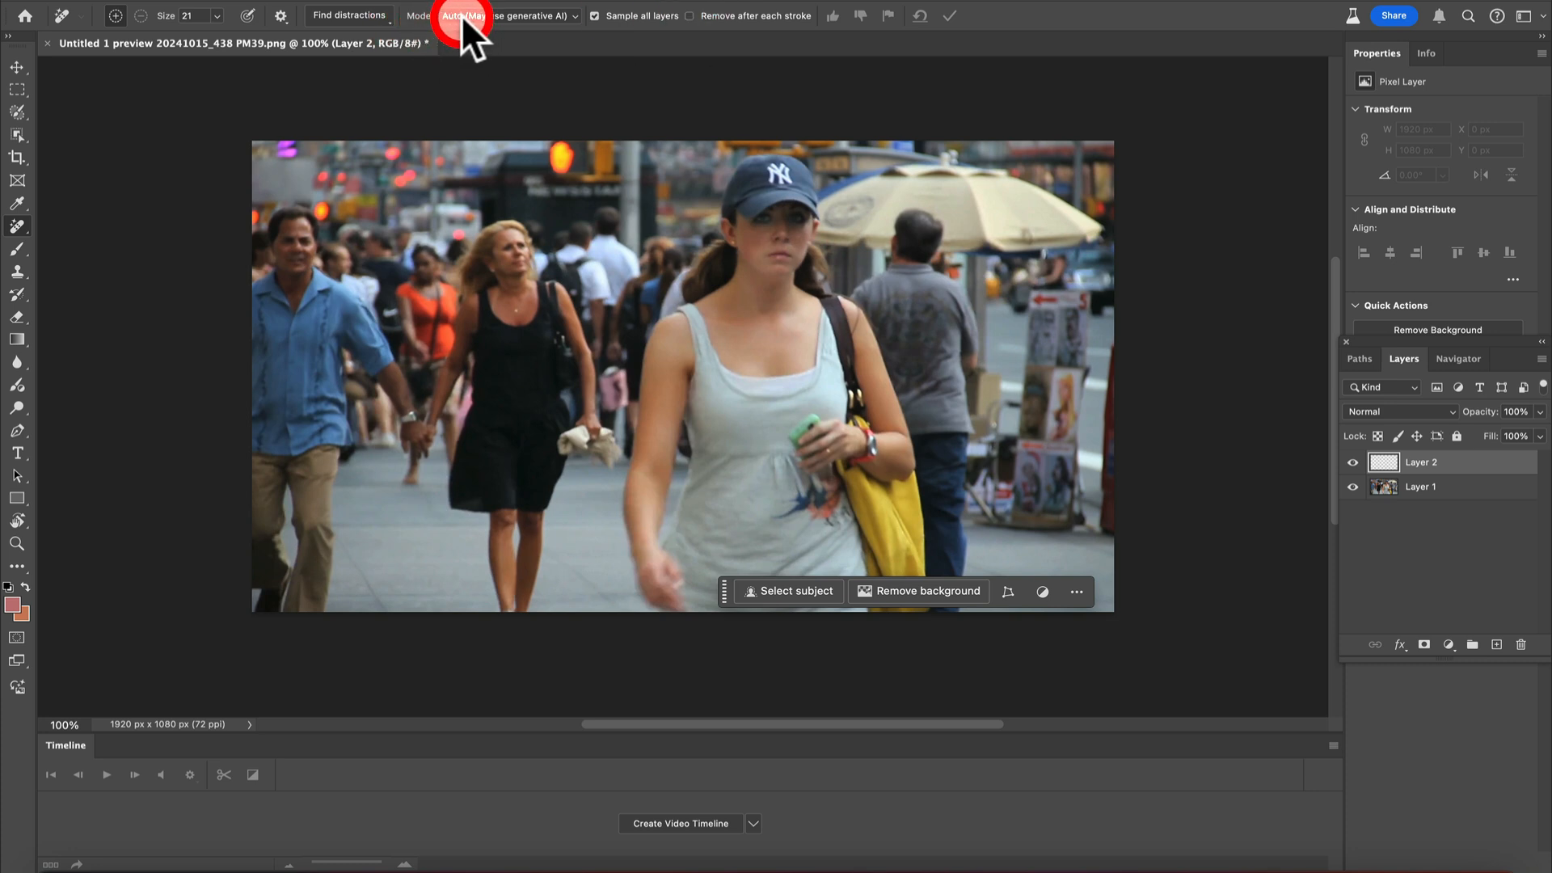
{"action": "left_click", "coordinate": [576, 17]}
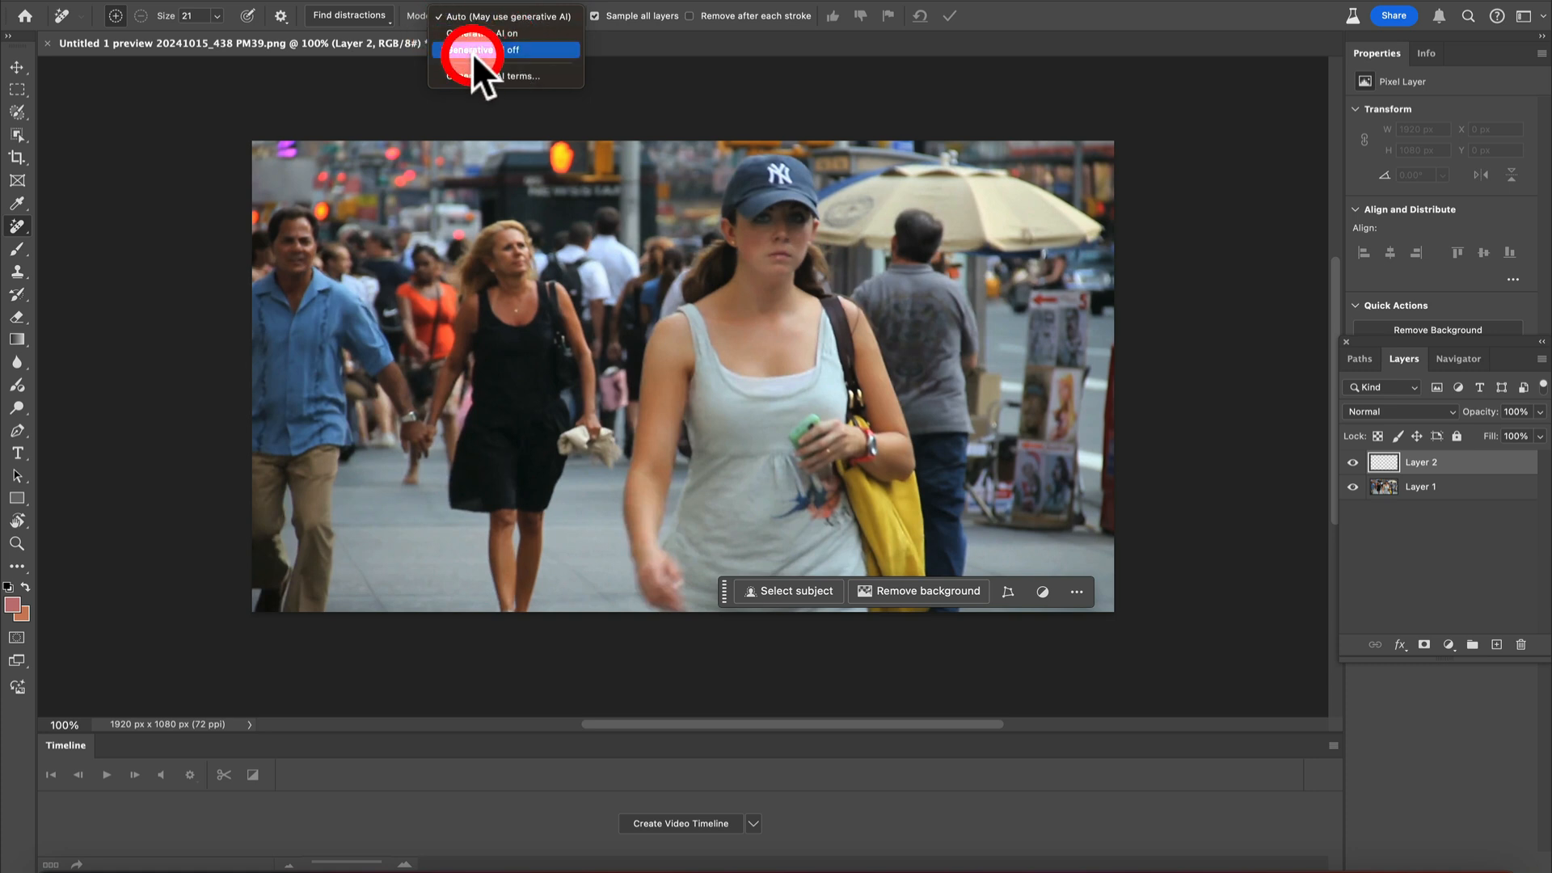
{"action": "left_click", "coordinate": [647, 75]}
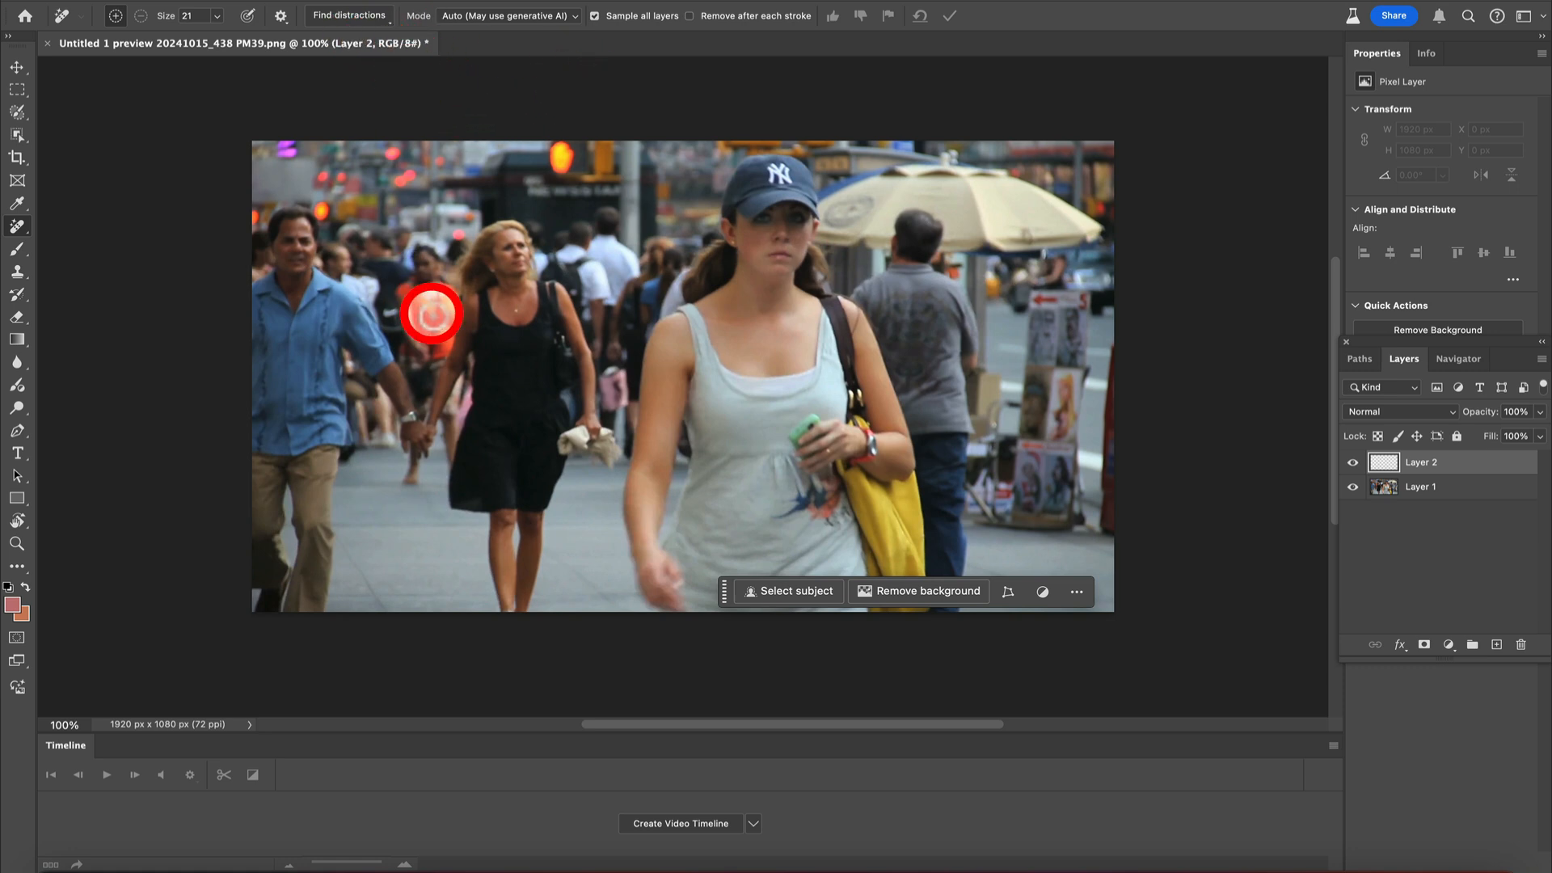
Detect people with Find distractions and remove the marked people, including the man in grey under the umbrella.
{"action": "left_click", "coordinate": [388, 18]}
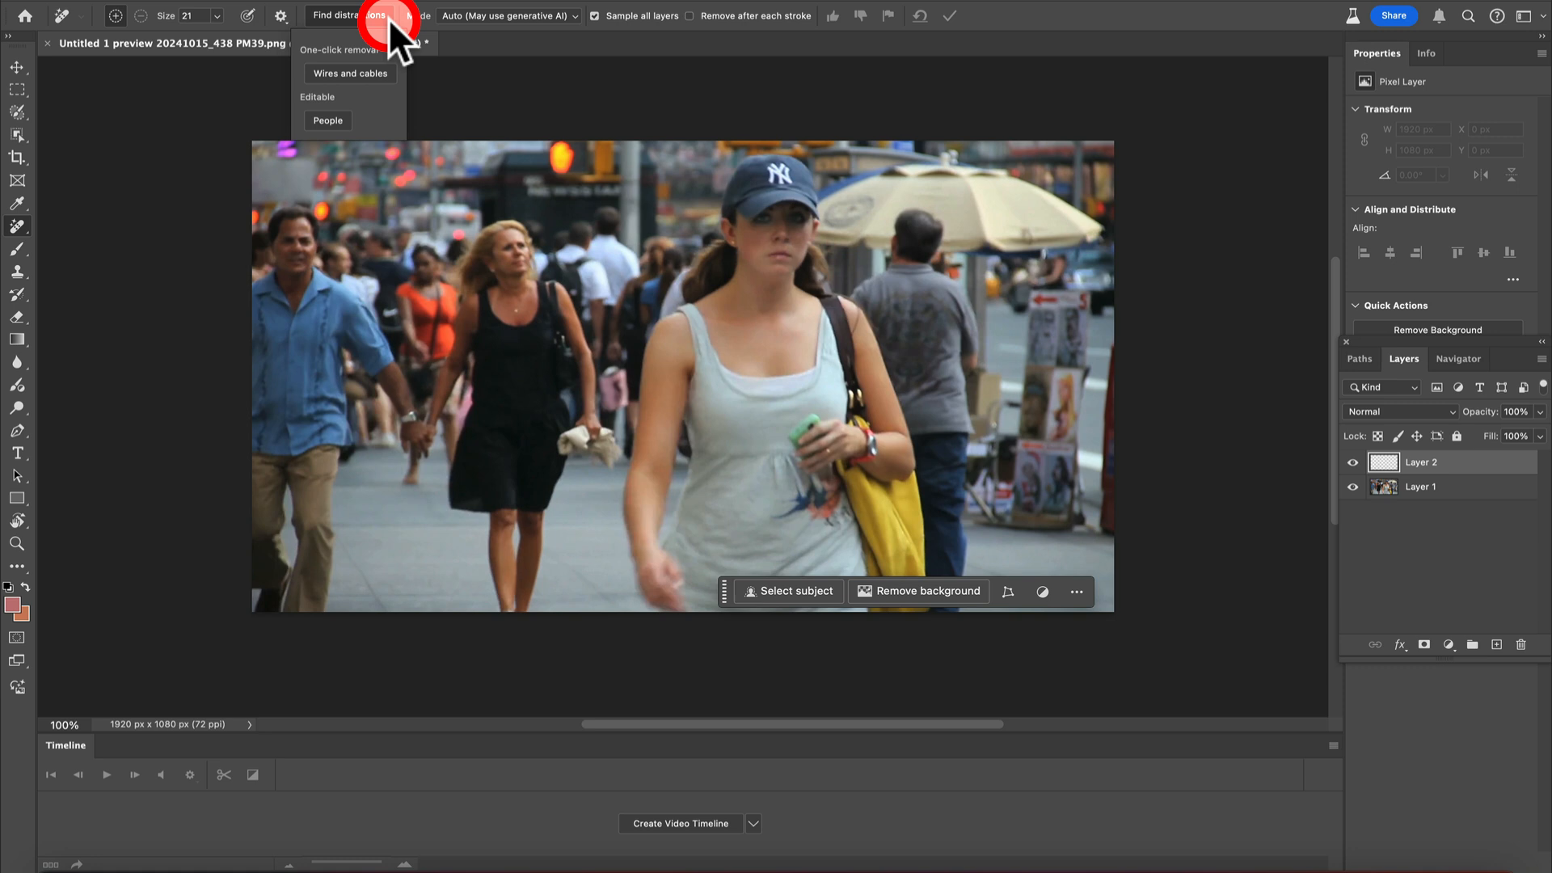
{"action": "left_click", "coordinate": [388, 18]}
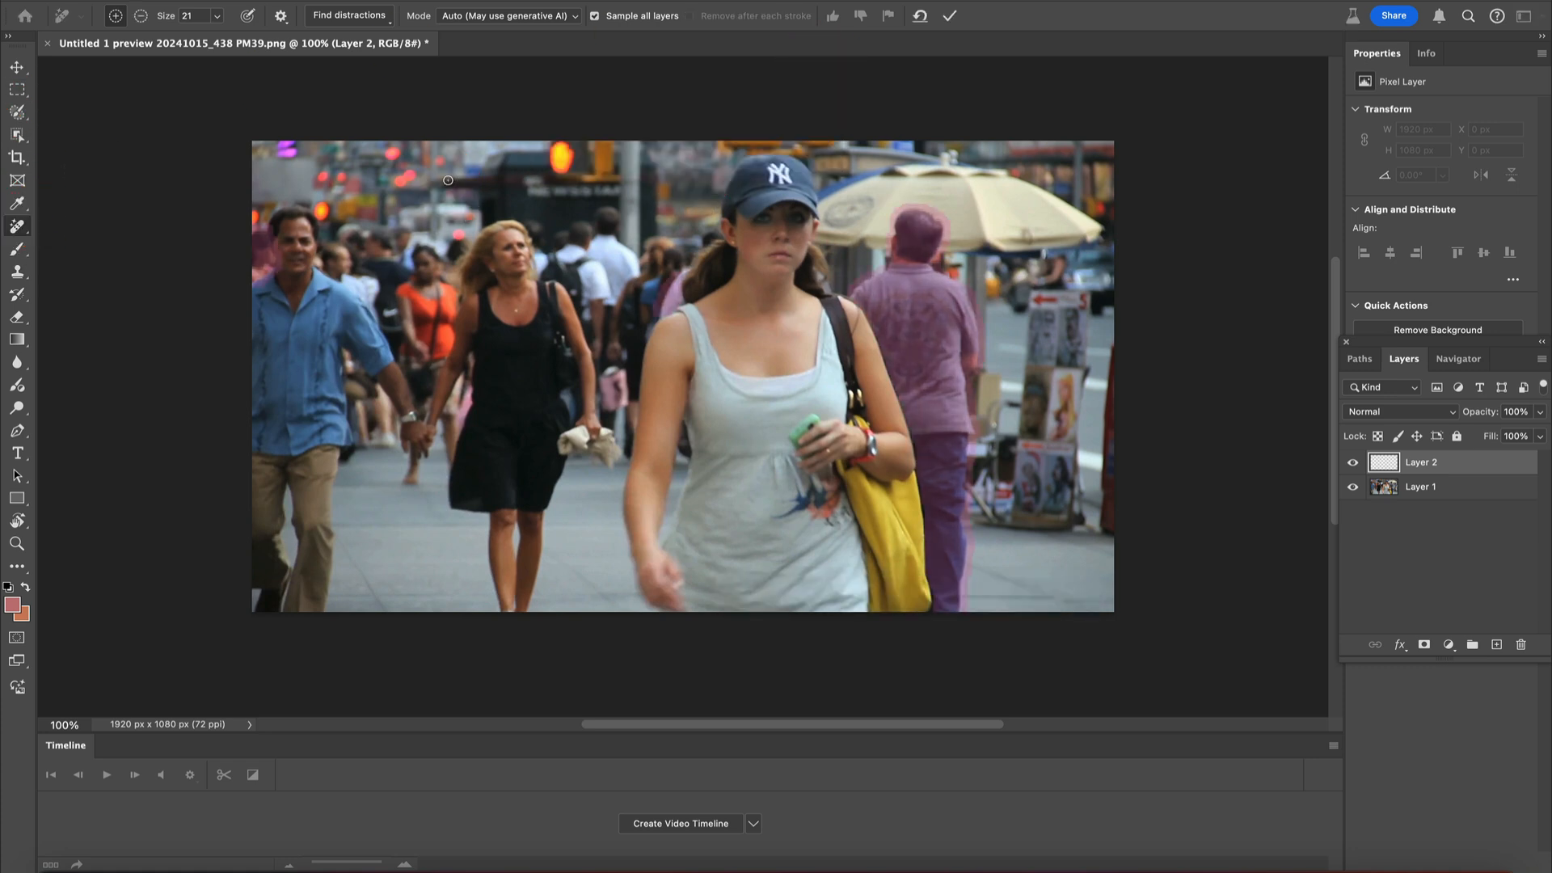
{"action": "mouse_move", "coordinate": [458, 245]}
{"action": "left_mouse_down"}
{"action": "mouse_move", "coordinate": [513, 218]}
{"action": "mouse_move", "coordinate": [498, 218]}
{"action": "mouse_move", "coordinate": [529, 223]}
{"action": "left_mouse_up"}
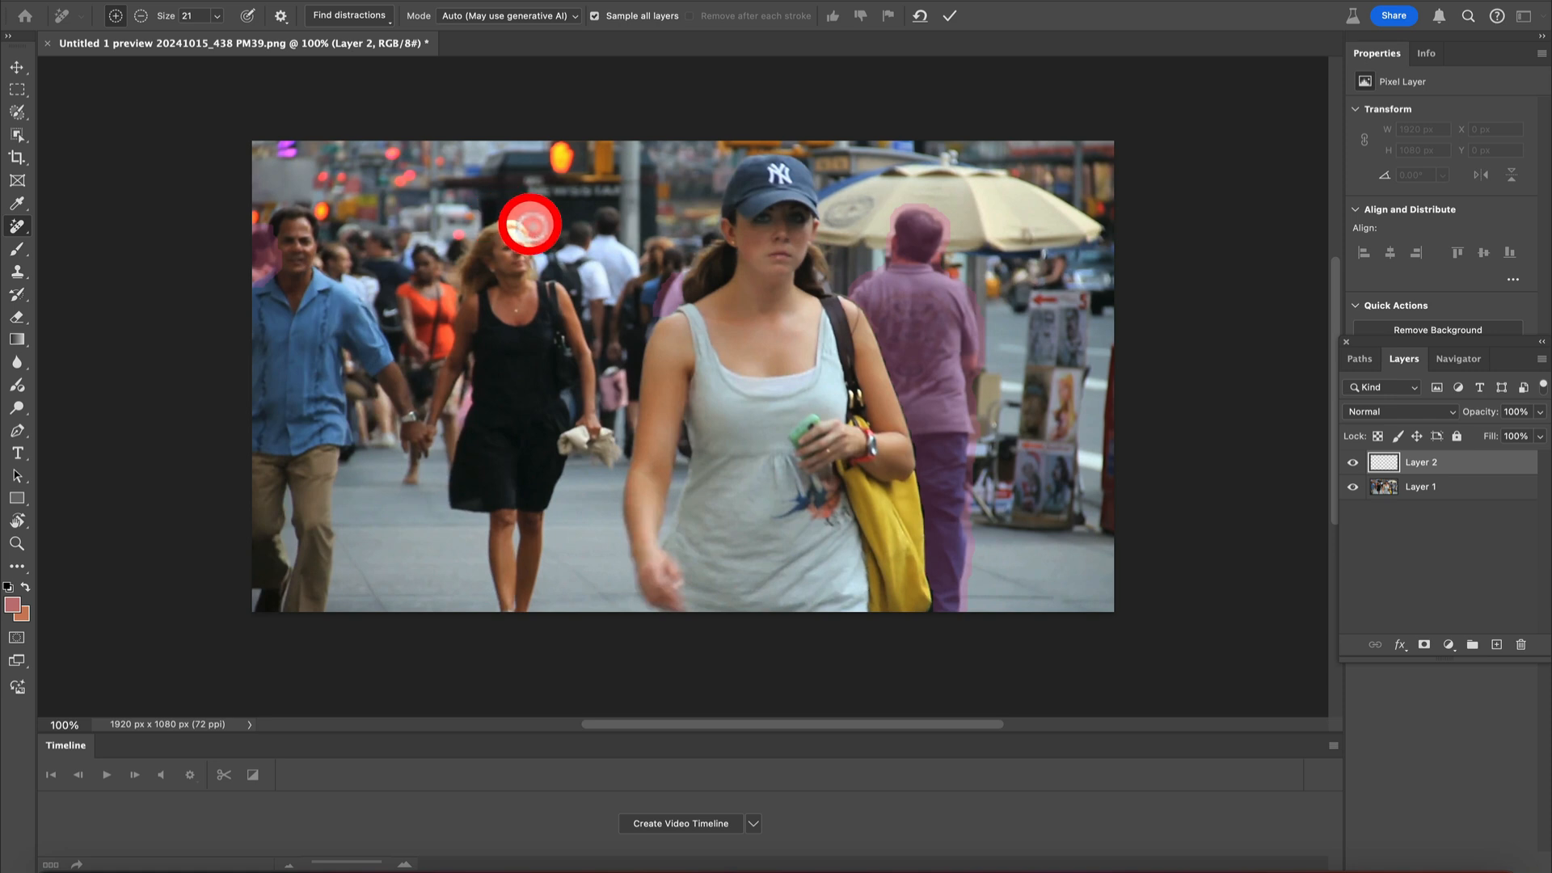
{"action": "left_click", "coordinate": [951, 16]}
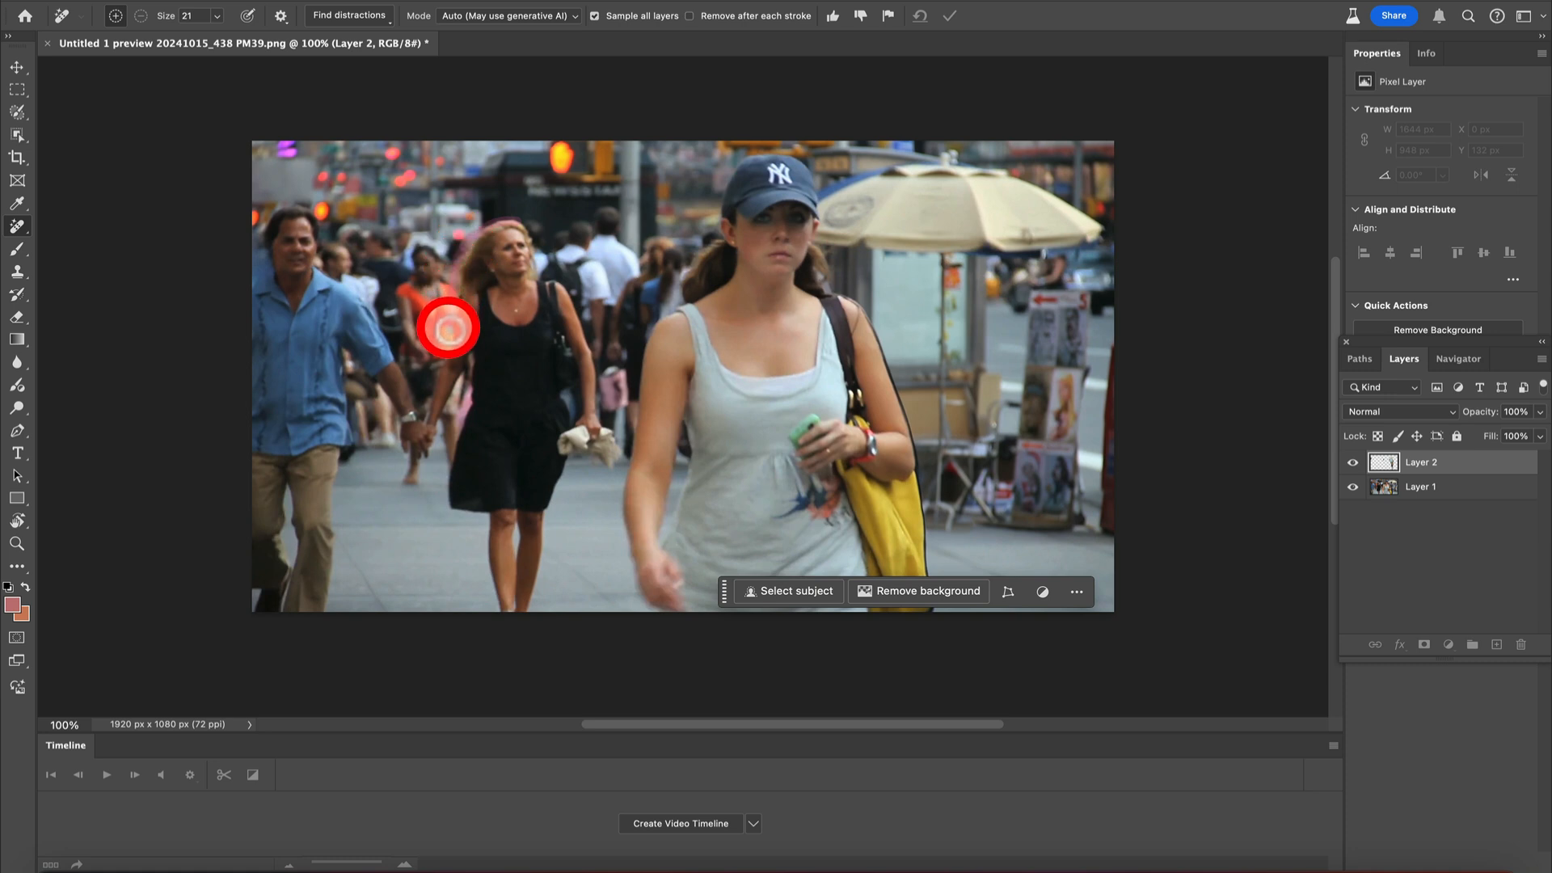
Undo the stray Remove stroke, then encircle the couple and the crowd behind the woman in the cap and remove them.
{"action": "left_click", "coordinate": [449, 330]}
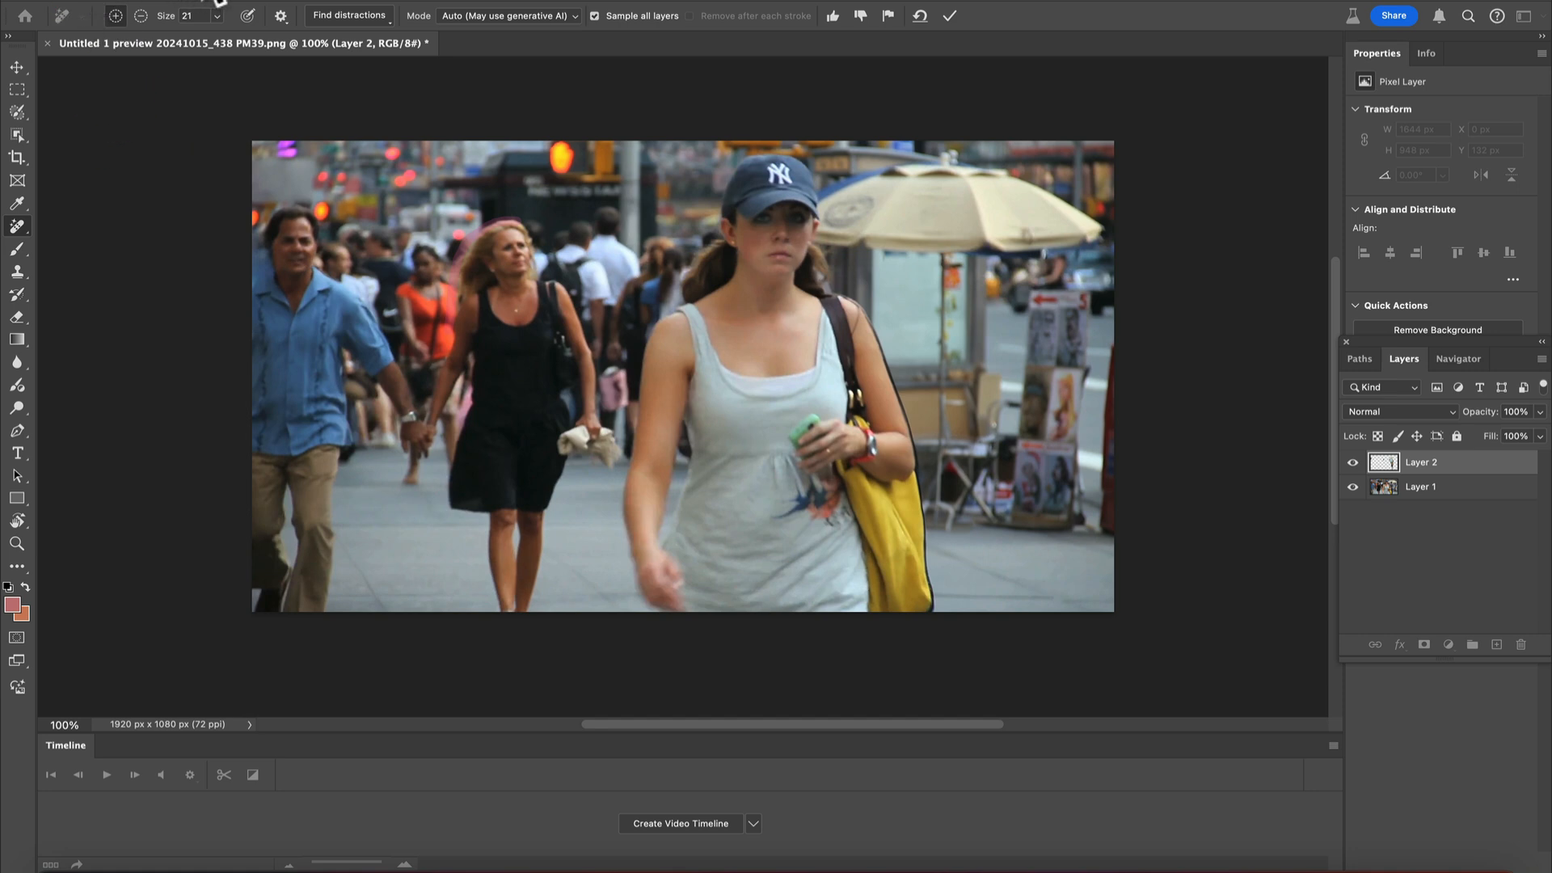
{"action": "key", "text": "super+z"}
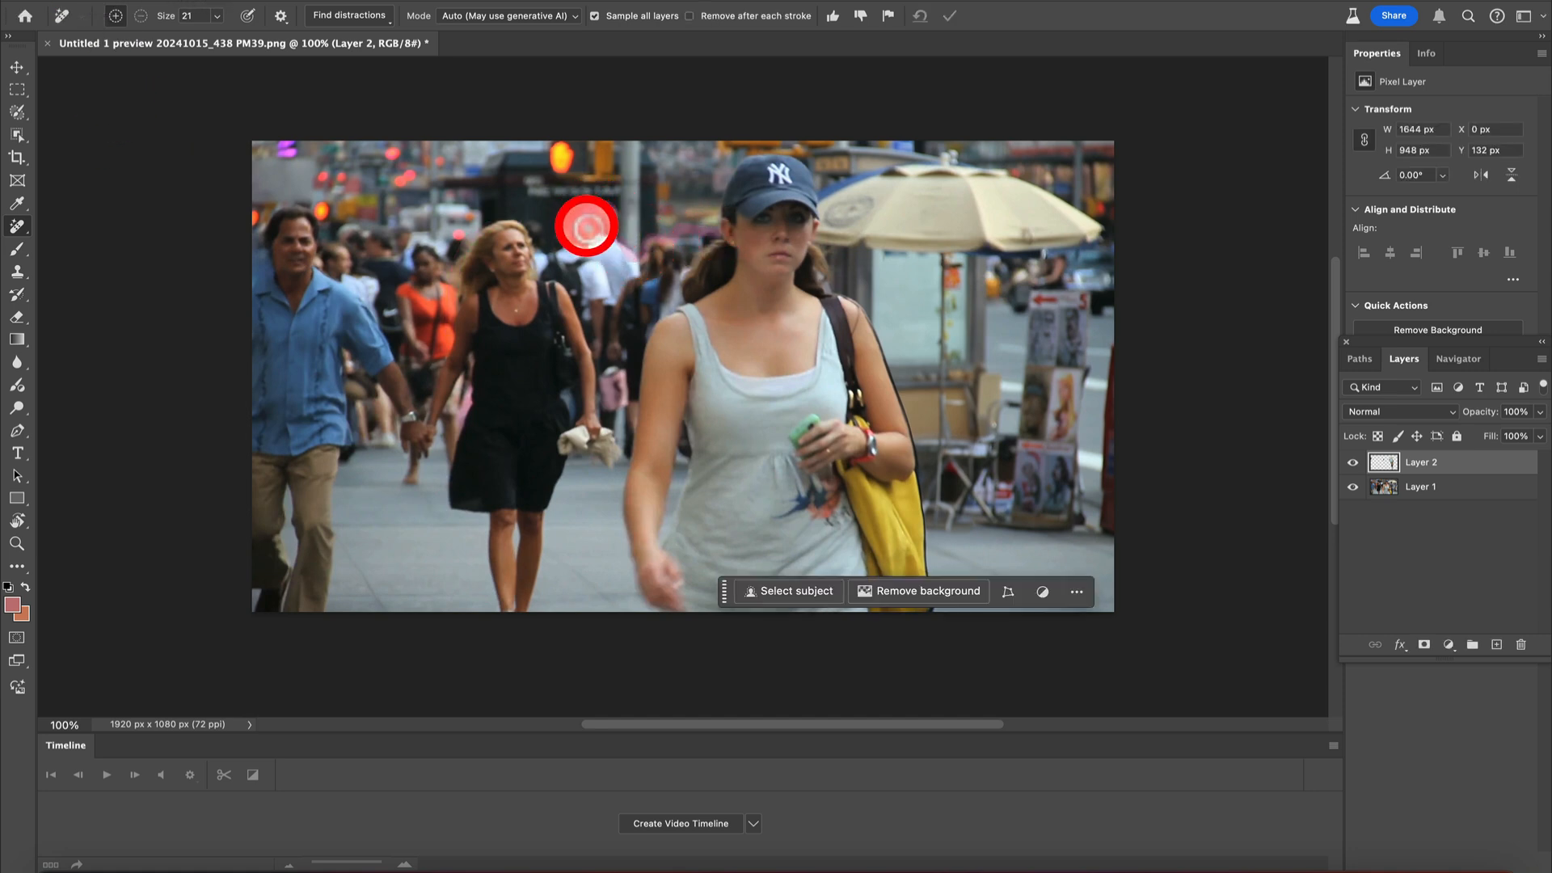
{"action": "mouse_move", "coordinate": [564, 229]}
{"action": "left_mouse_down"}
{"action": "mouse_move", "coordinate": [533, 243]}
{"action": "mouse_move", "coordinate": [509, 218]}
{"action": "mouse_move", "coordinate": [430, 255]}
{"action": "left_mouse_up"}
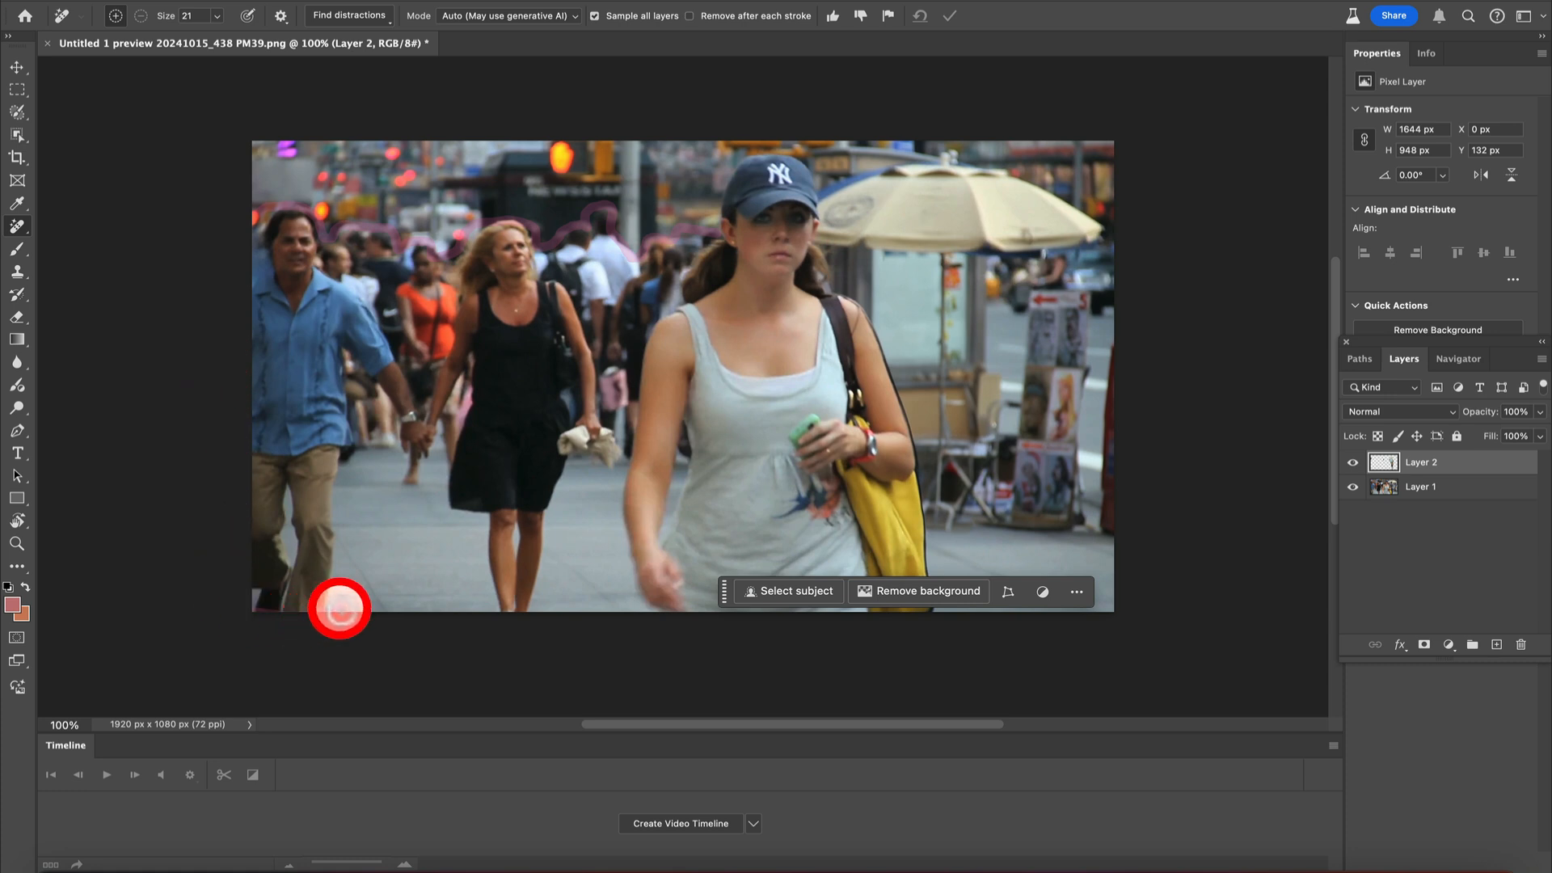
{"action": "mouse_move", "coordinate": [339, 608]}
{"action": "left_mouse_down"}
{"action": "mouse_move", "coordinate": [536, 610]}
{"action": "mouse_move", "coordinate": [560, 502]}
{"action": "mouse_move", "coordinate": [610, 459]}
{"action": "mouse_move", "coordinate": [655, 316]}
{"action": "mouse_move", "coordinate": [710, 226]}
{"action": "left_mouse_up"}
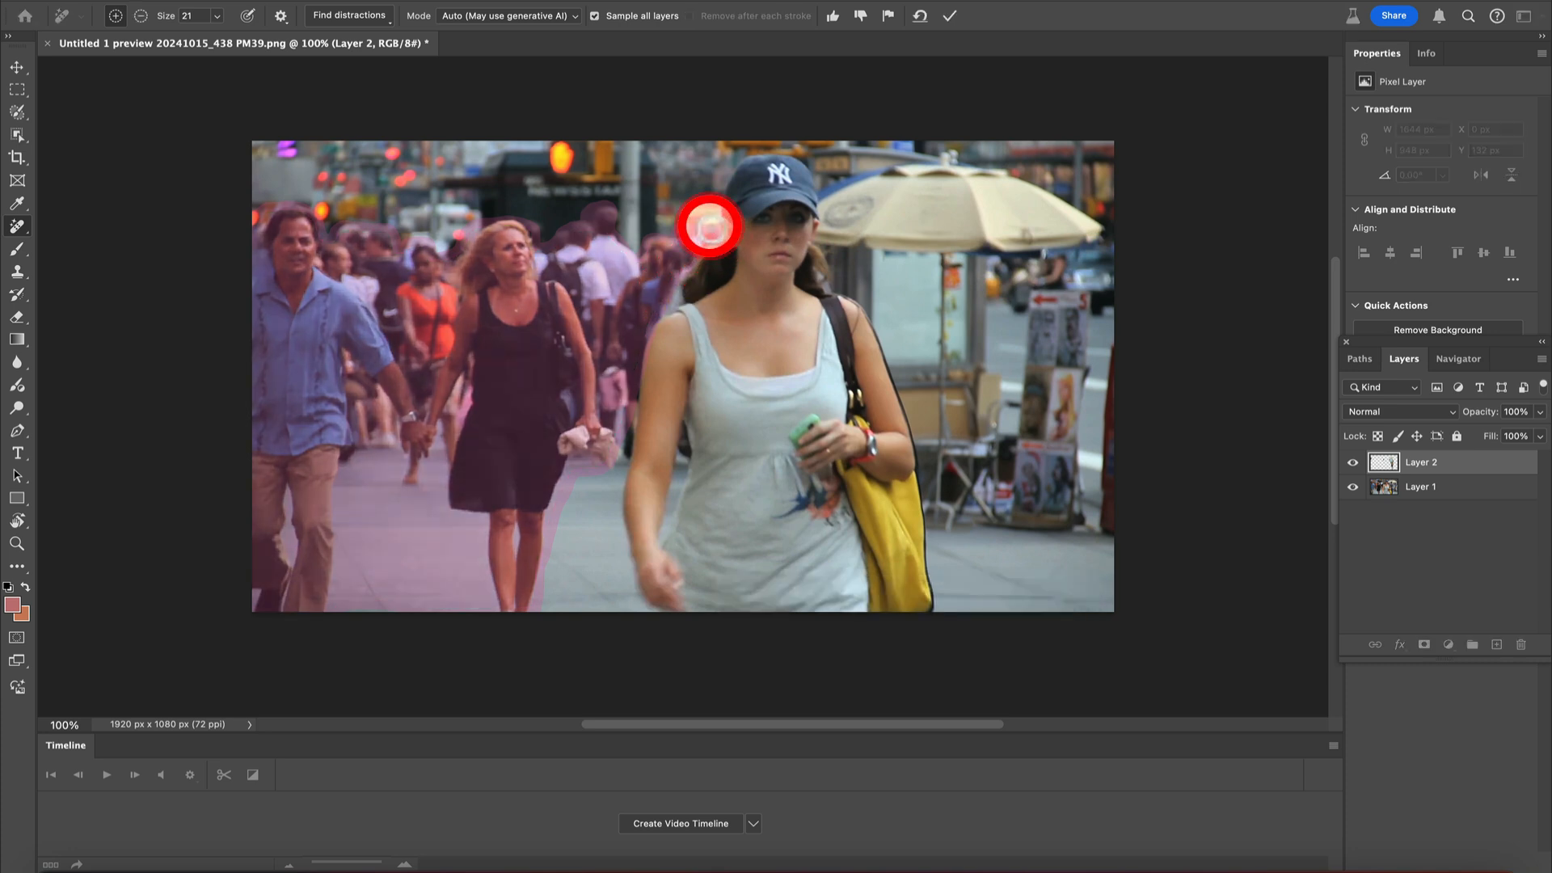
{"action": "scroll", "coordinate": [627, 196], "scroll_direction": "down", "scroll_amount": 1}
{"action": "left_click", "coordinate": [954, 16]}
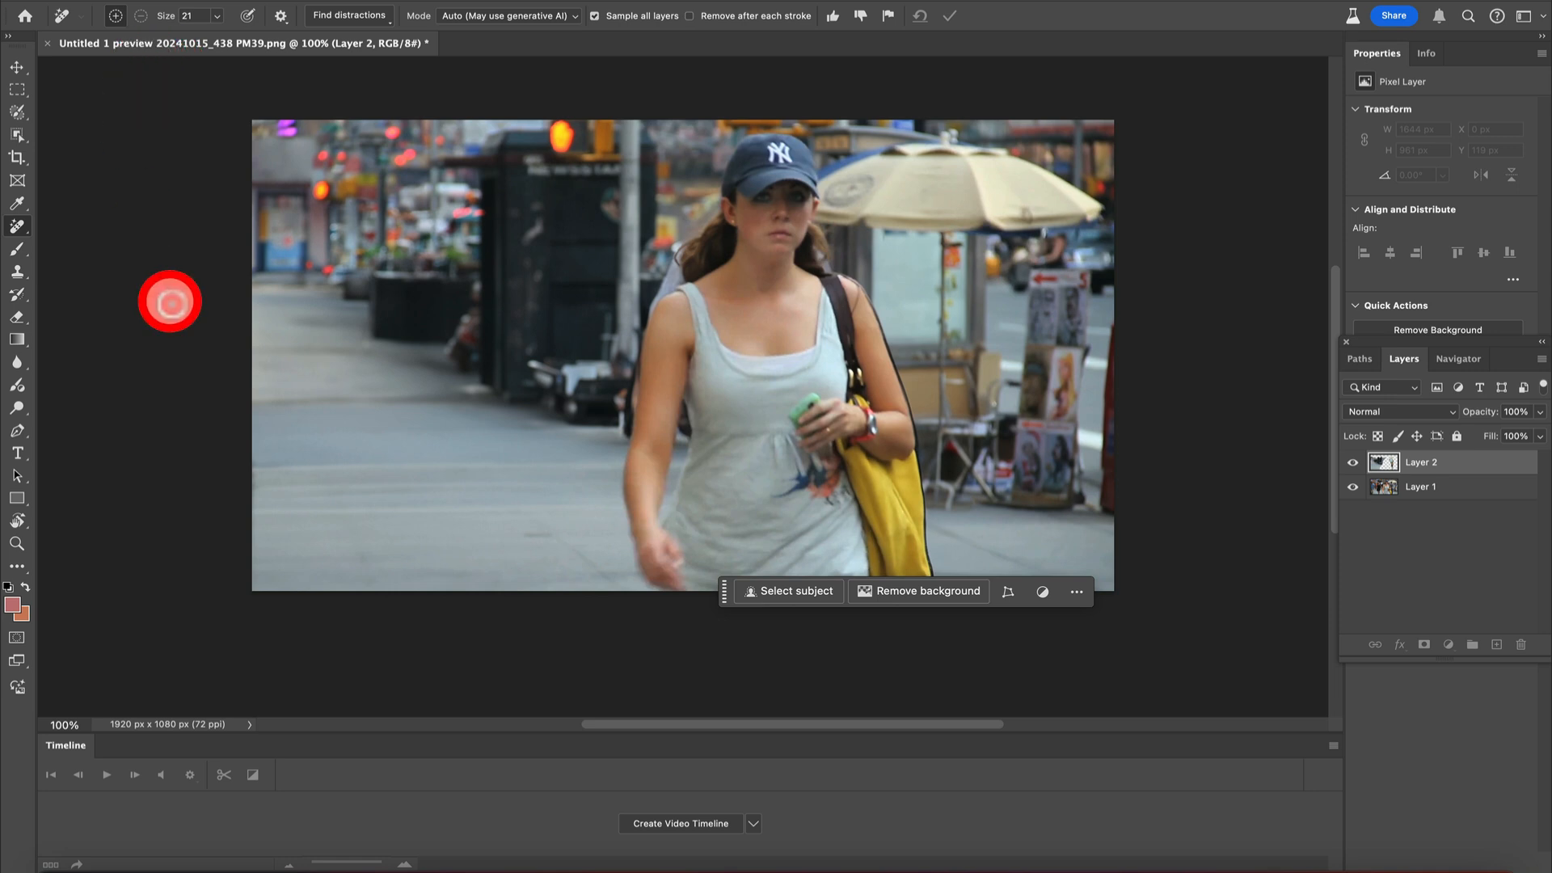
{"action": "scroll", "coordinate": [679, 190], "scroll_direction": "down", "scroll_amount": 1}
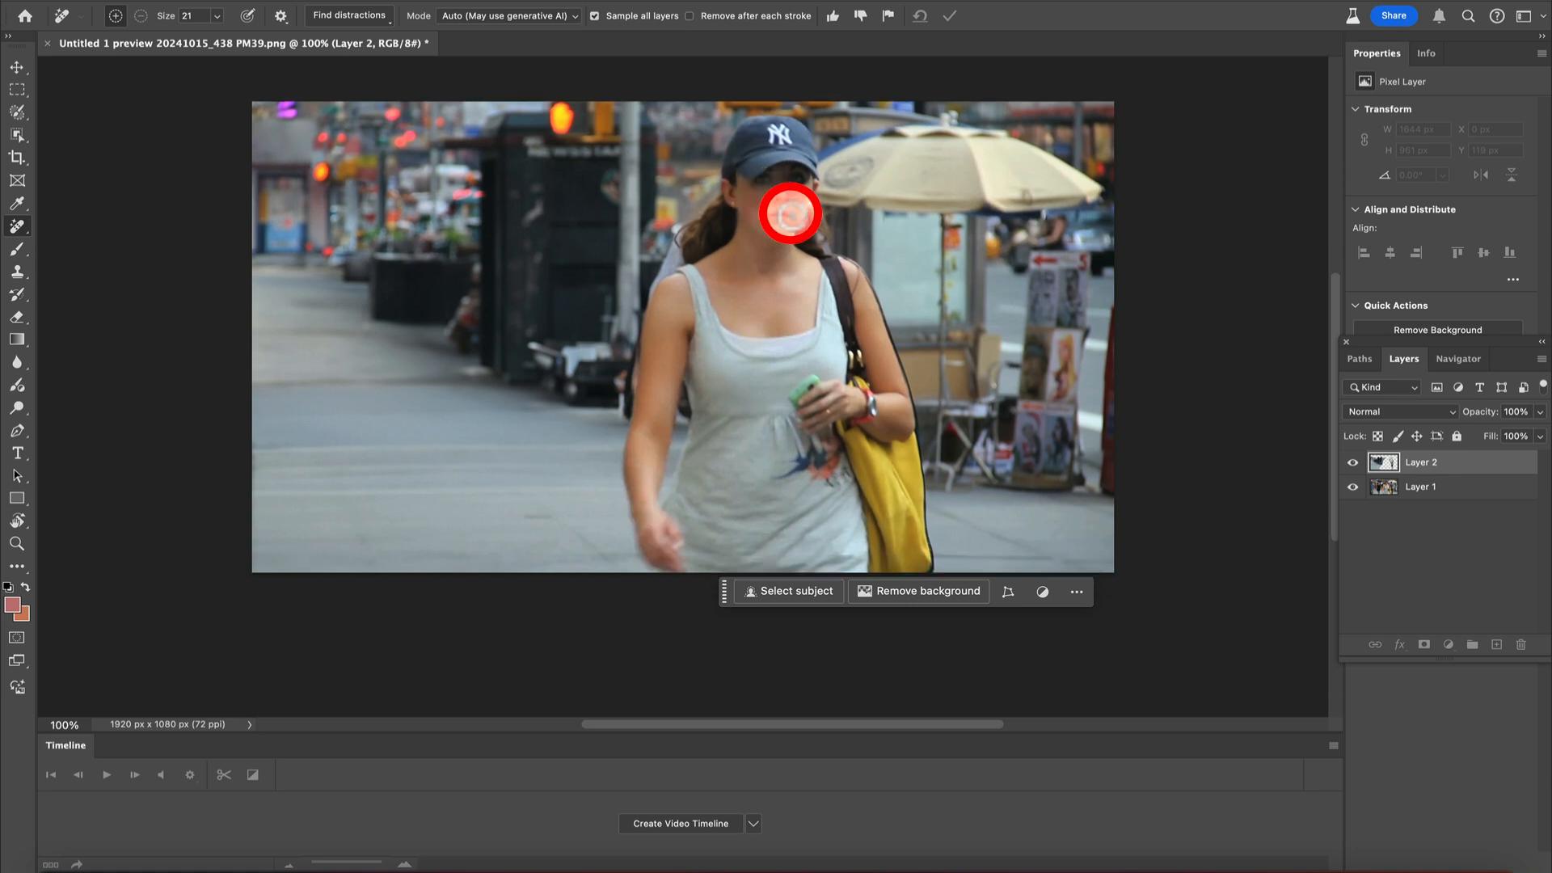
{"action": "scroll", "coordinate": [257, 203], "scroll_direction": "up", "scroll_amount": 3}
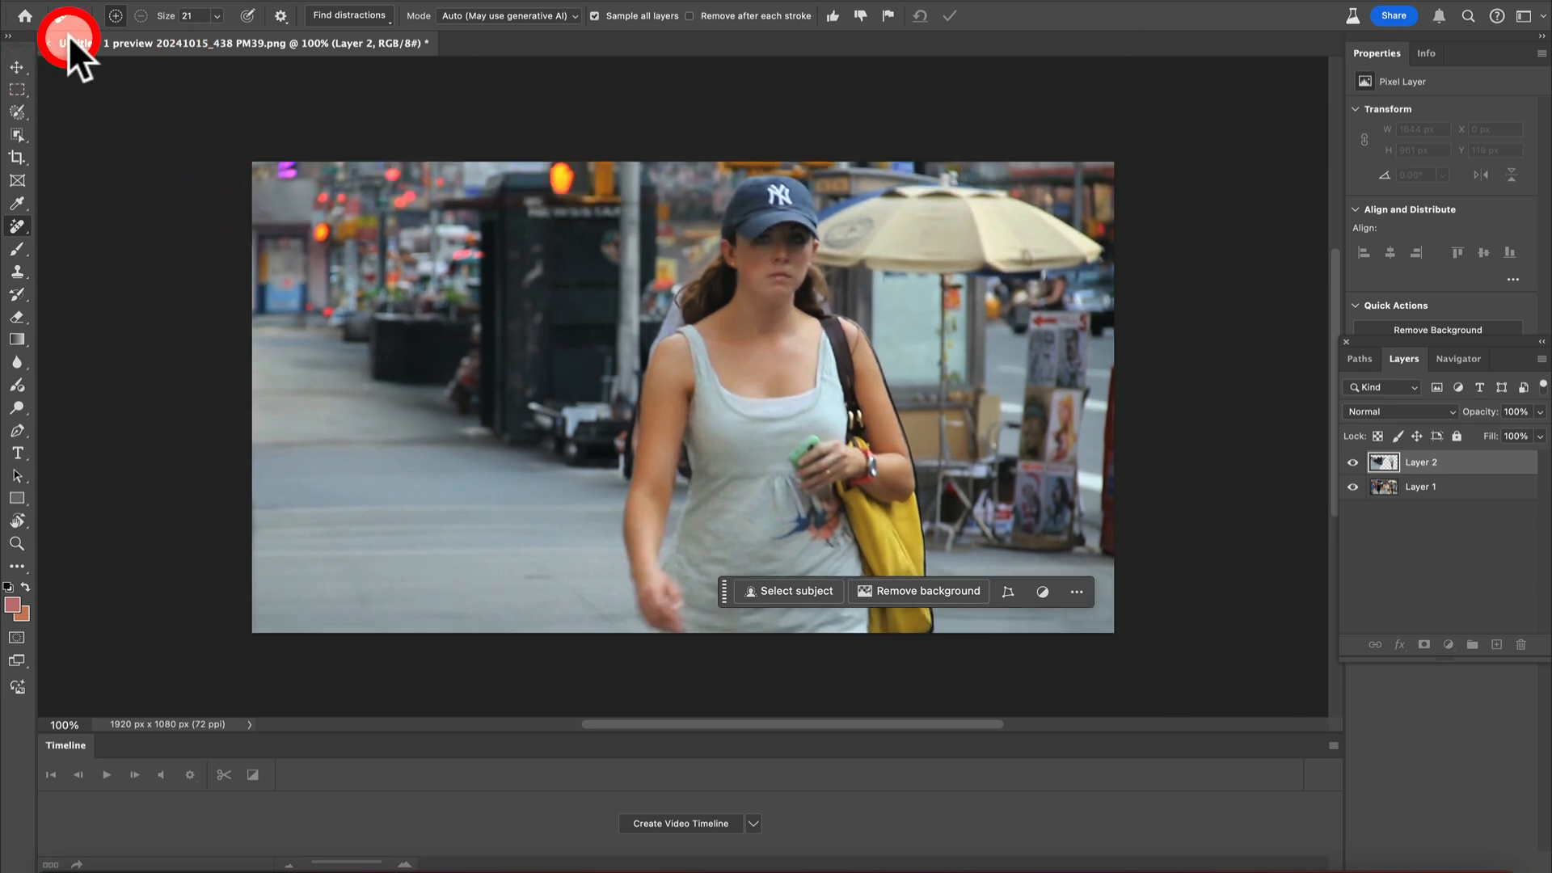
Open the utility pole image Untitled 1 preview 20241015_448 PM56.png and add a new empty layer above it.
{"action": "left_click", "coordinate": [176, 1]}
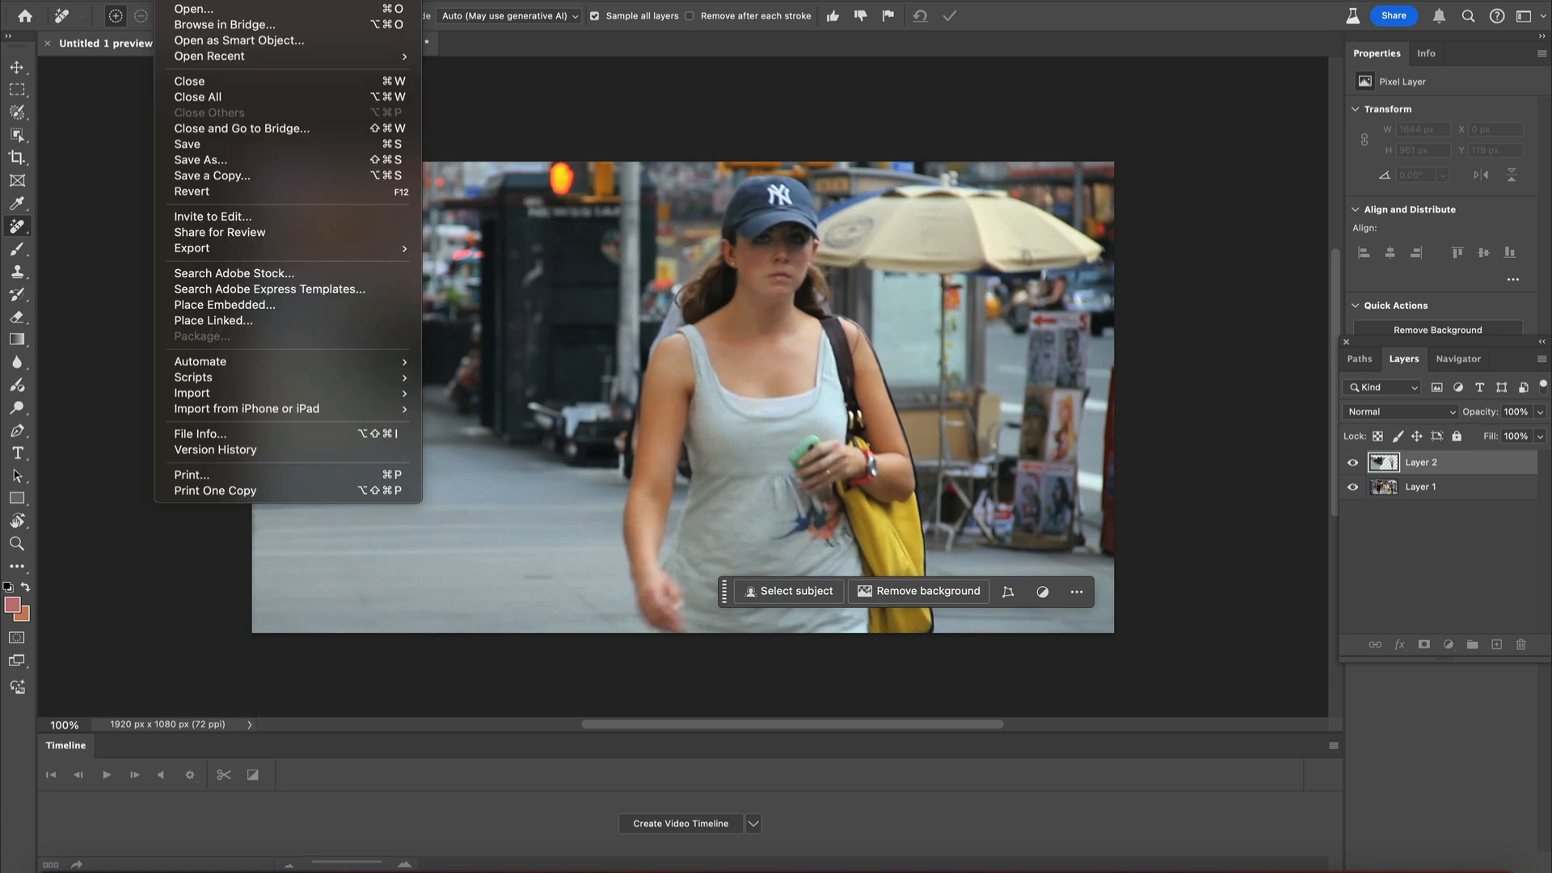
{"action": "left_click", "coordinate": [189, 11]}
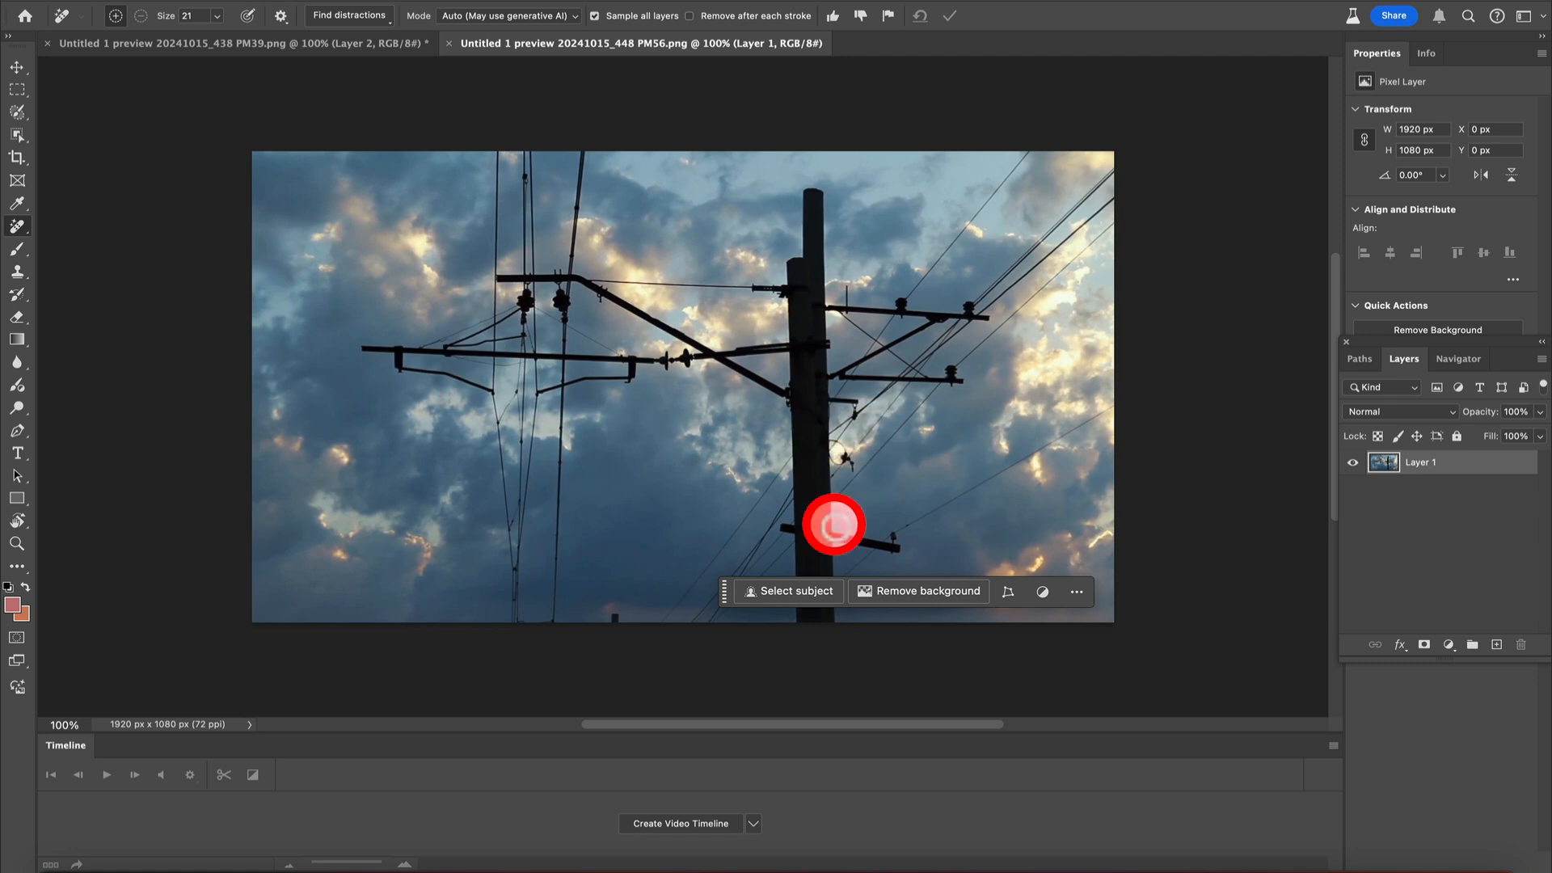
{"action": "left_click", "coordinate": [1495, 644]}
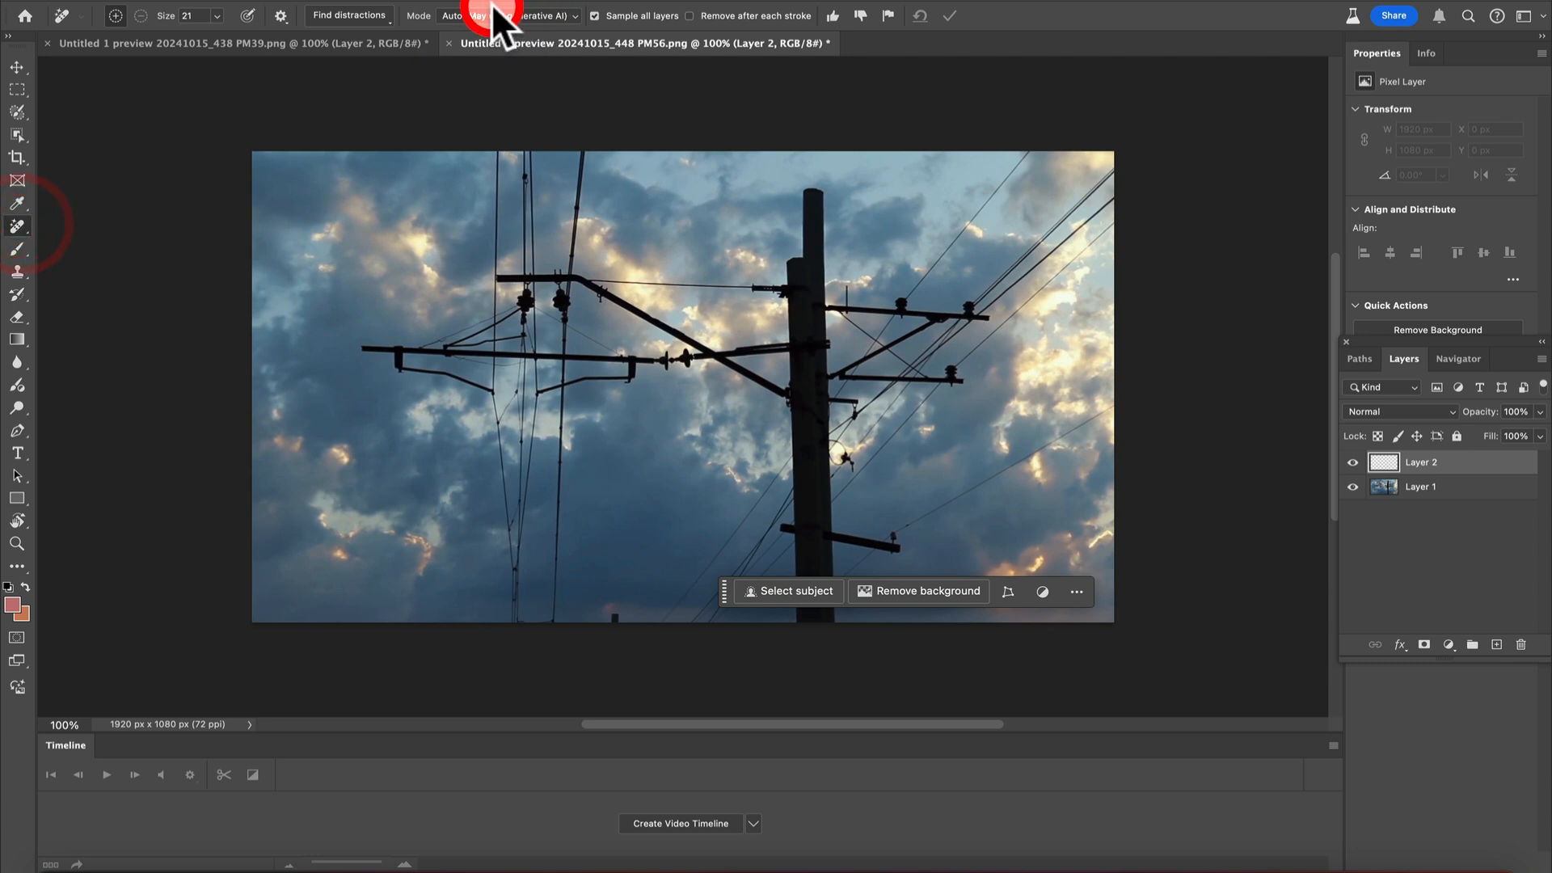
Remove the wires and cables around the utility pole with the Remove tool's automatic Find distractions option.
{"action": "left_click", "coordinate": [390, 16]}
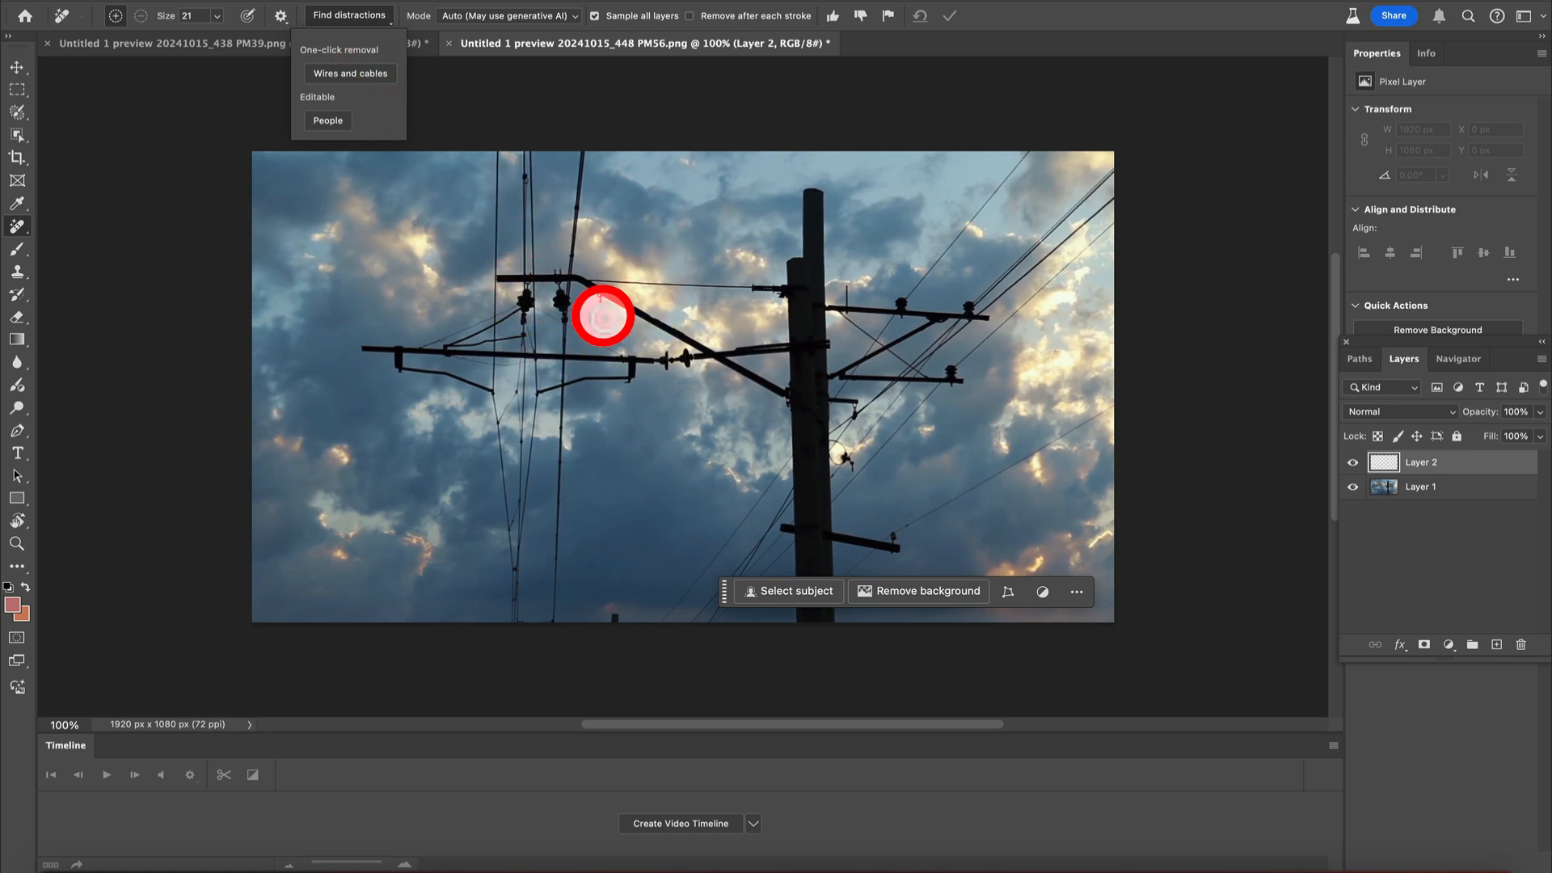
{"action": "left_click", "coordinate": [358, 73]}
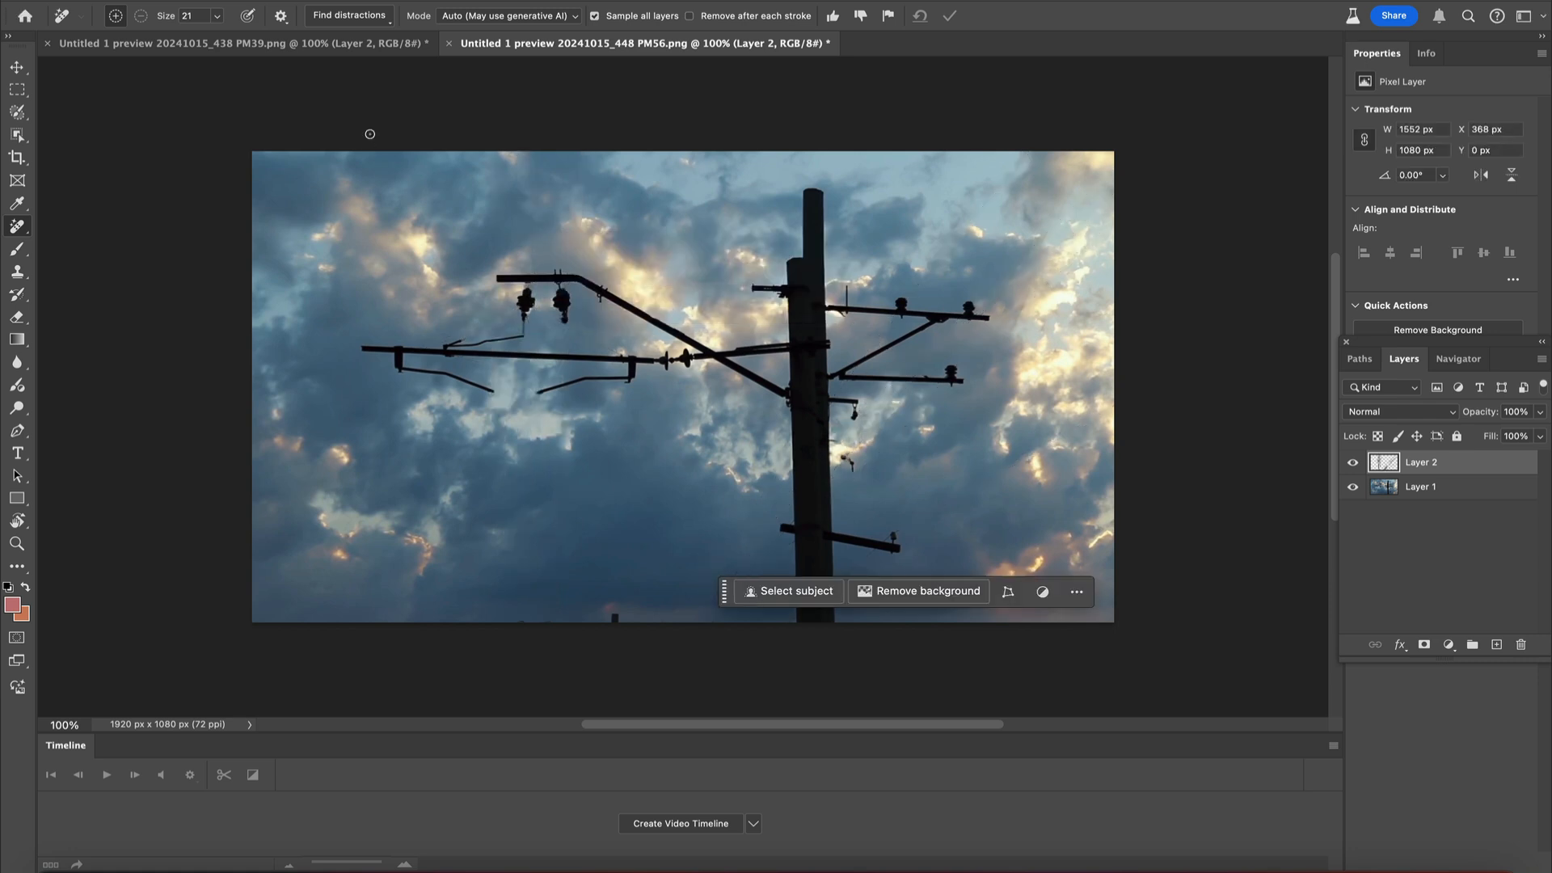
{"action": "left_click", "coordinate": [440, 189]}
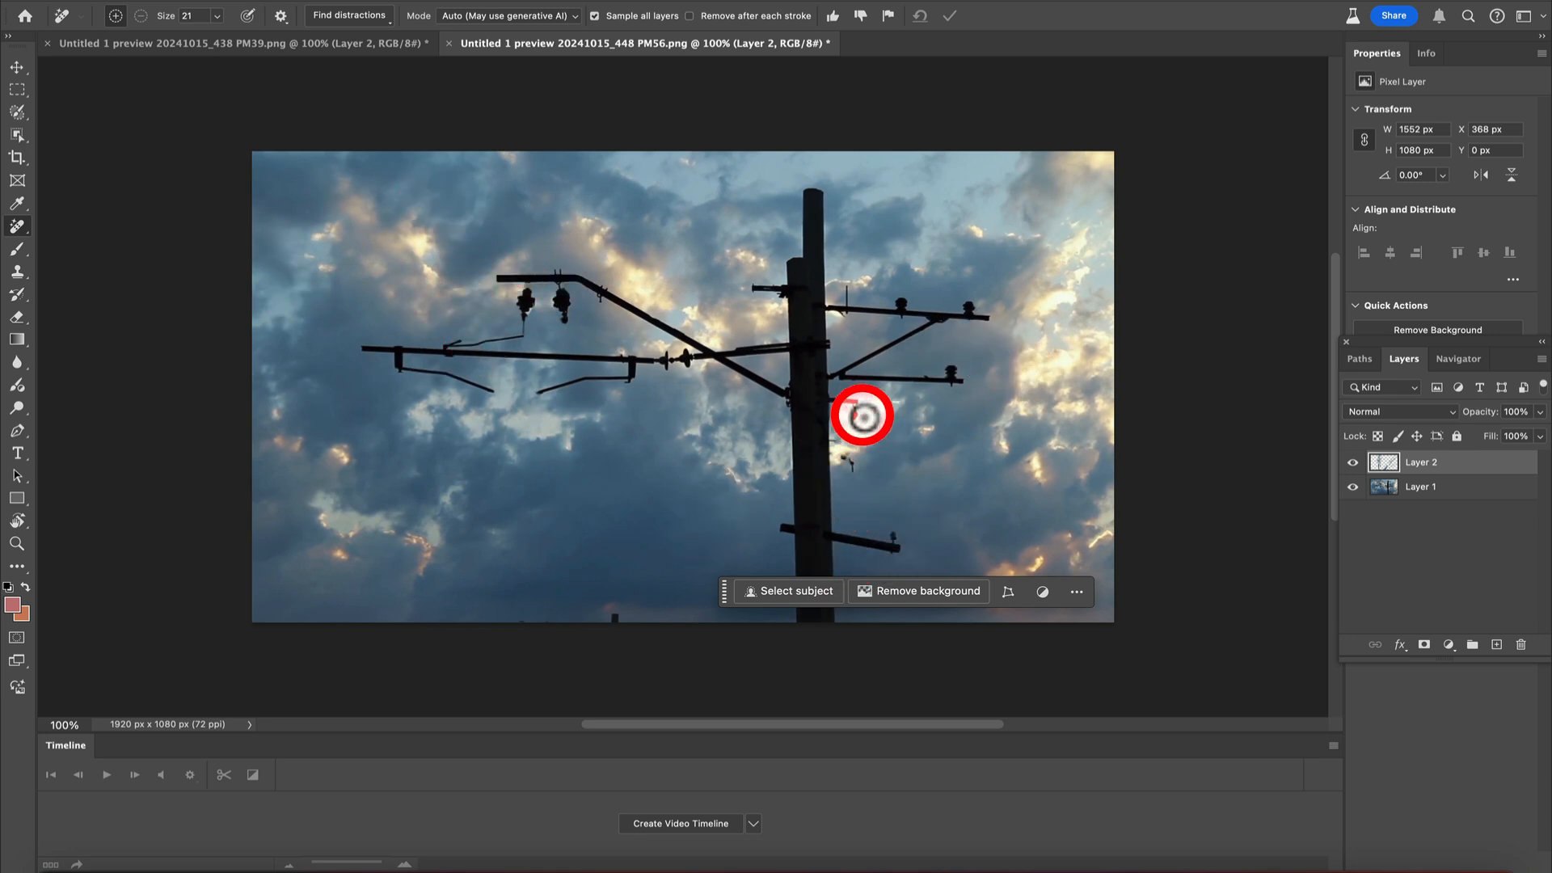
Add a layer mask to Layer 2 and paint it black with the 156 px Brush beside the pole to restore original details.
{"action": "left_click", "coordinate": [1424, 644]}
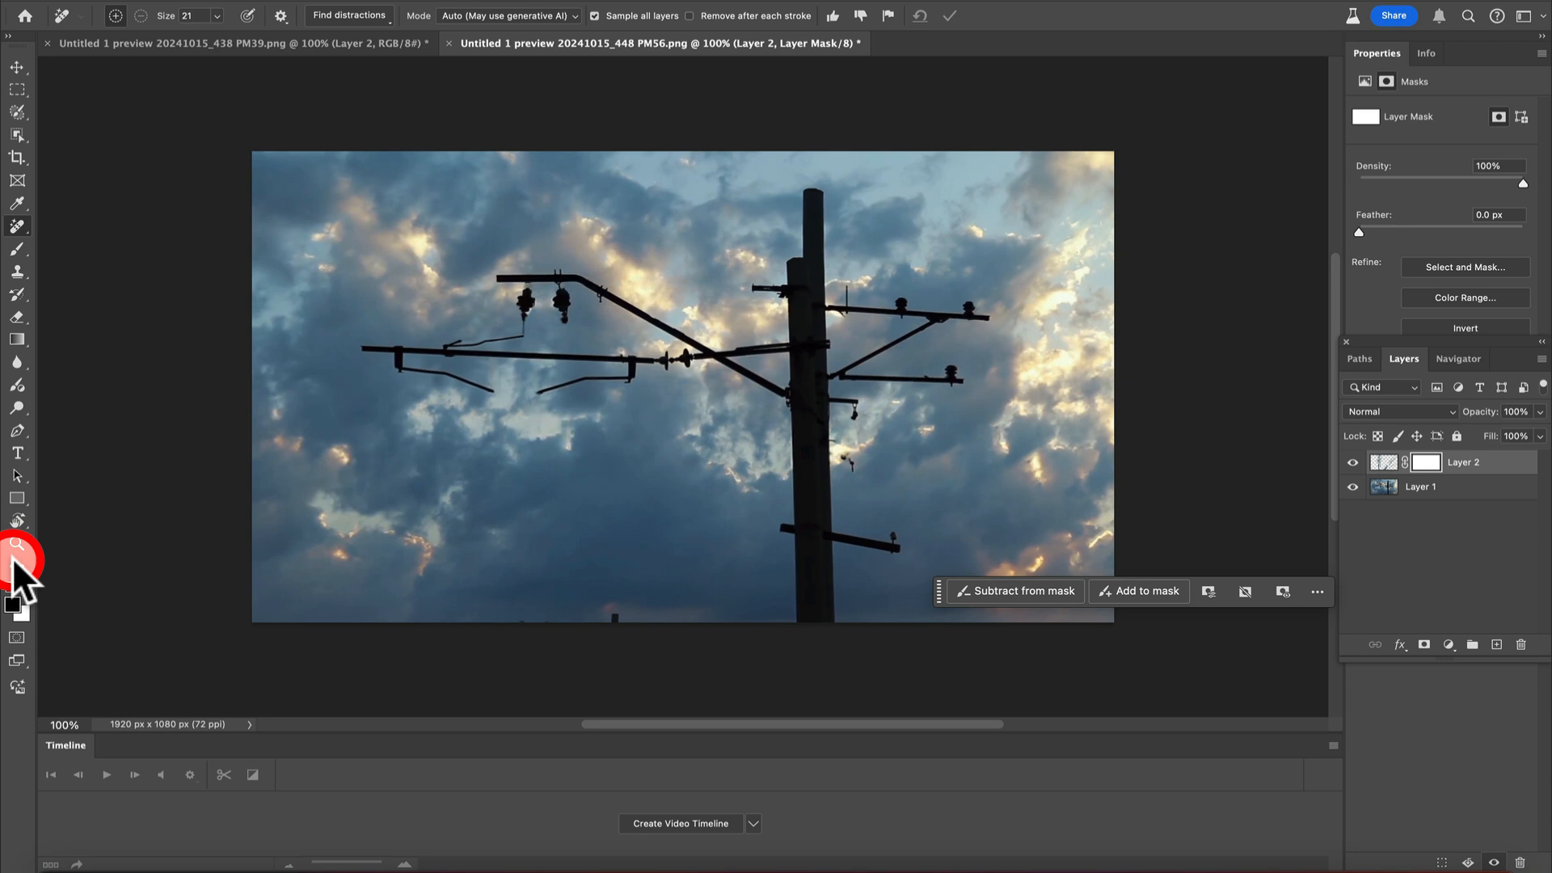
{"action": "left_click", "coordinate": [18, 251]}
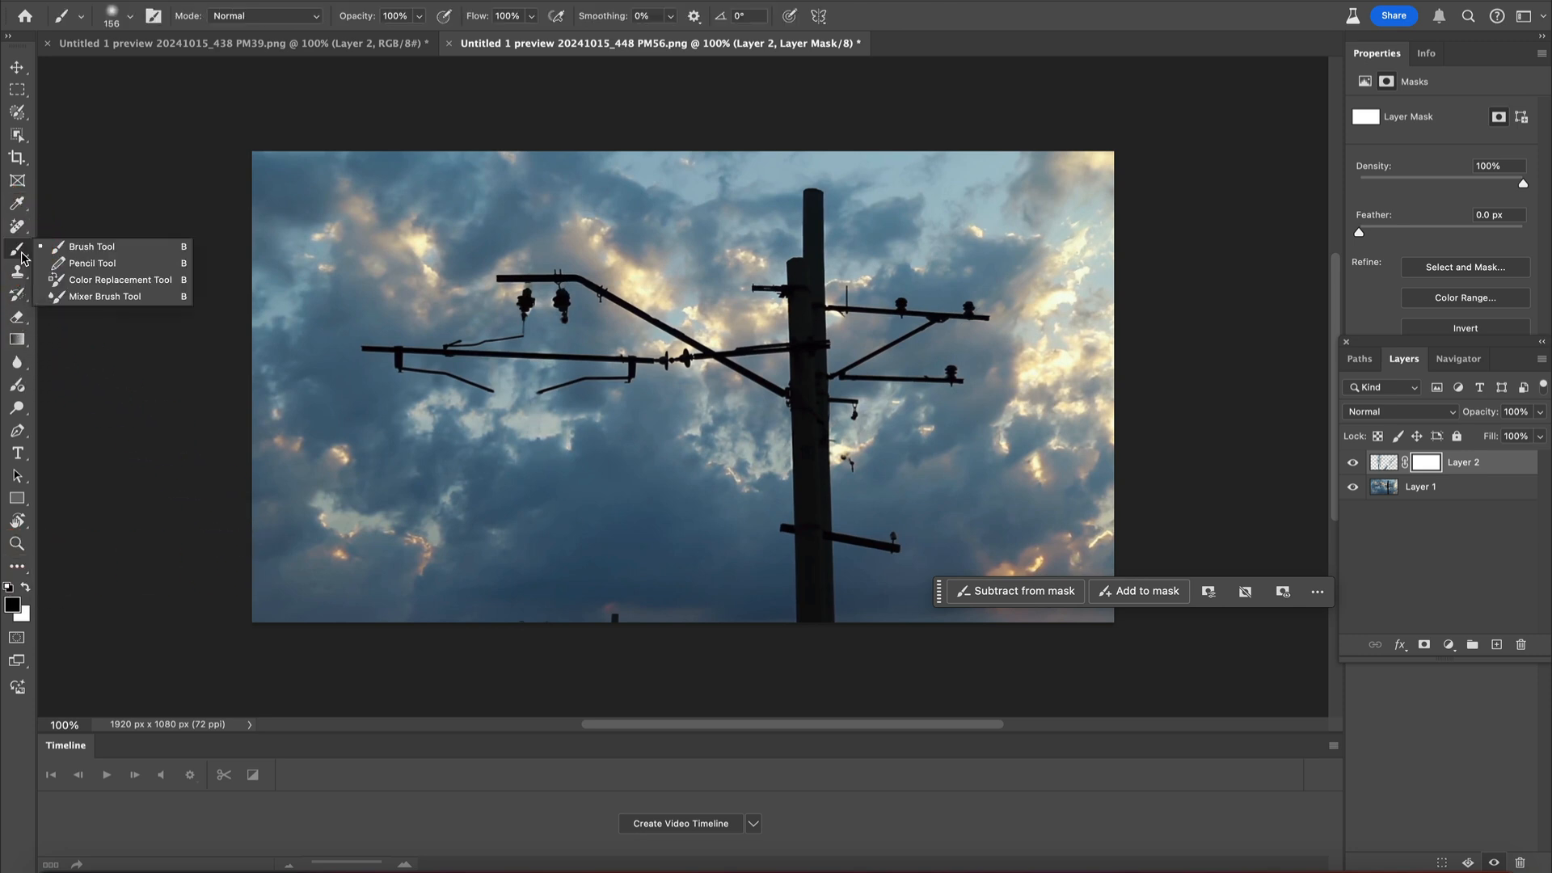
{"action": "left_click", "coordinate": [76, 248]}
{"action": "mouse_move", "coordinate": [865, 363]}
{"action": "left_mouse_down"}
{"action": "mouse_move", "coordinate": [889, 466]}
{"action": "mouse_move", "coordinate": [856, 436]}
{"action": "left_mouse_up"}
{"action": "left_click", "coordinate": [845, 459]}
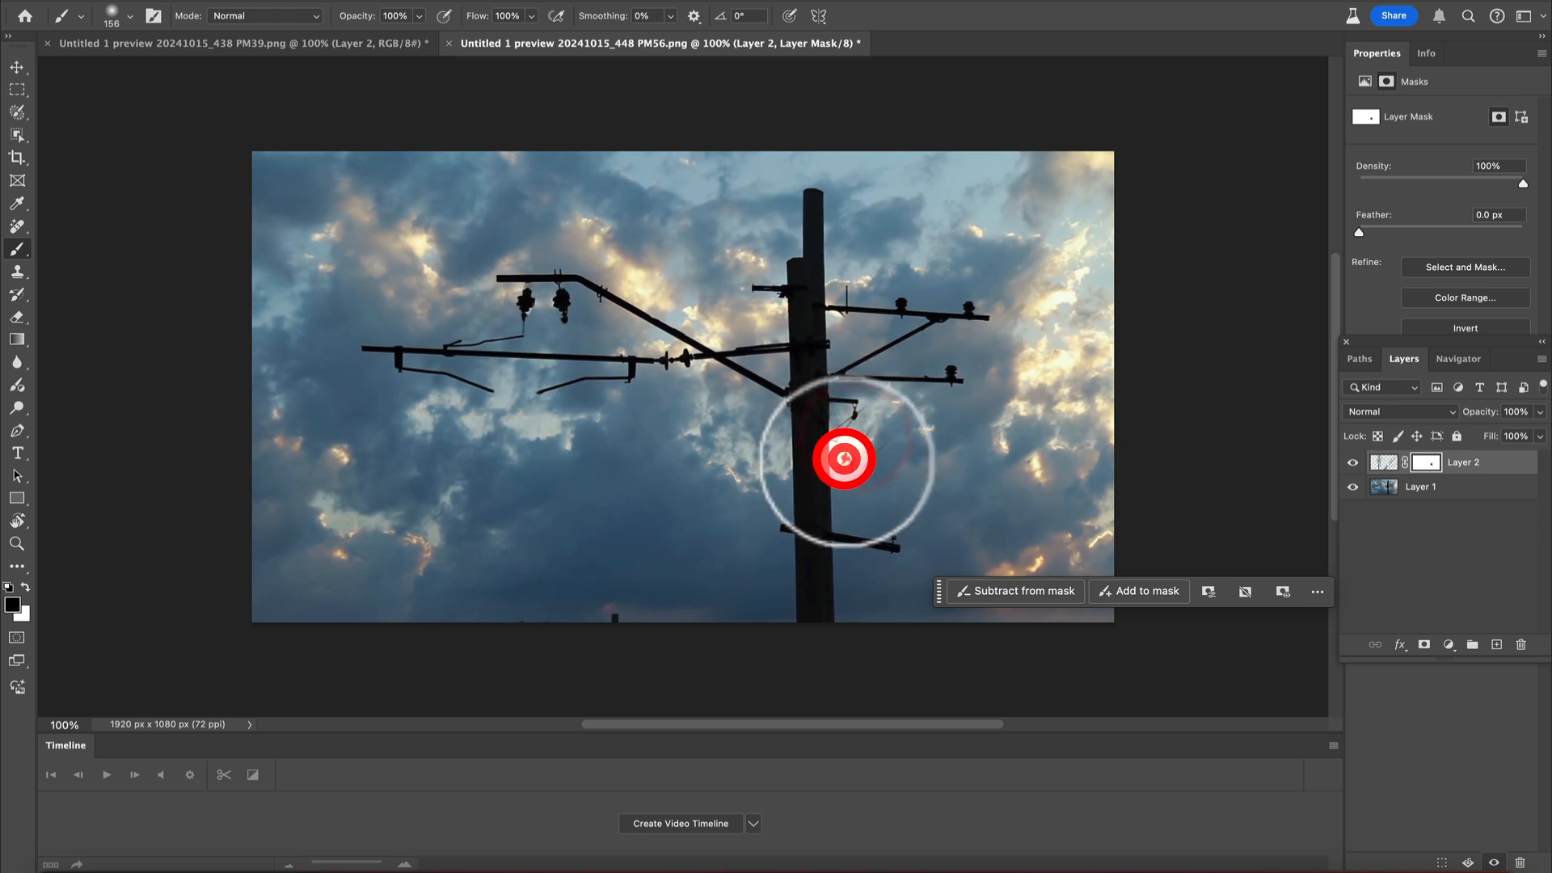
{"action": "left_click", "coordinate": [843, 459]}
{"action": "left_click", "coordinate": [854, 450]}
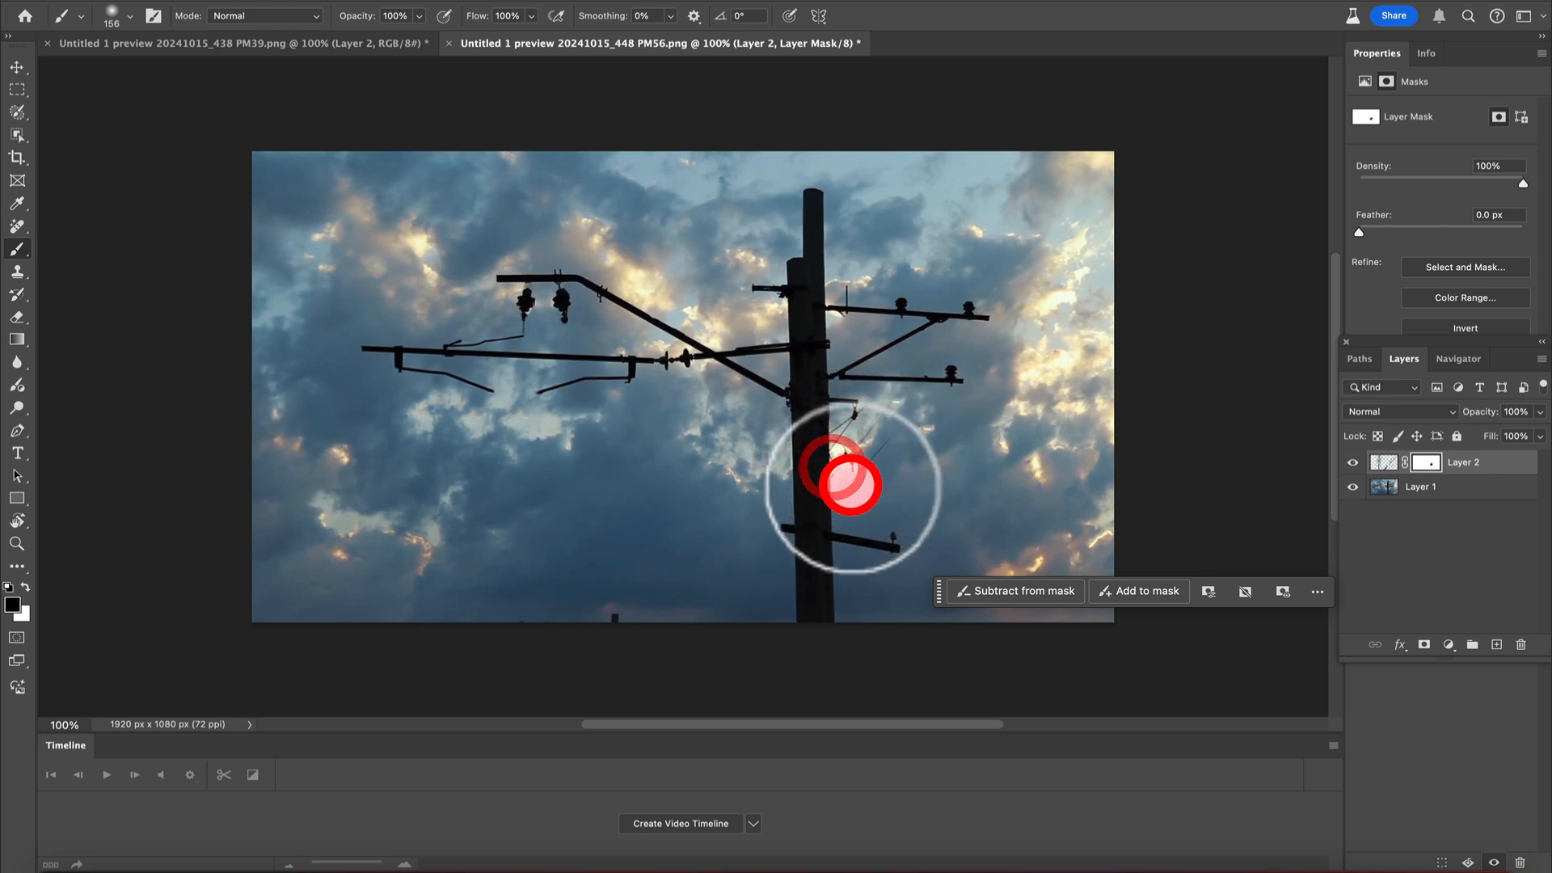
{"action": "left_click", "coordinate": [841, 486]}
Paint the Layer 2 mask black below the long crossarm left of the pole to bring back the original wires there.
{"action": "left_click", "coordinate": [534, 402]}
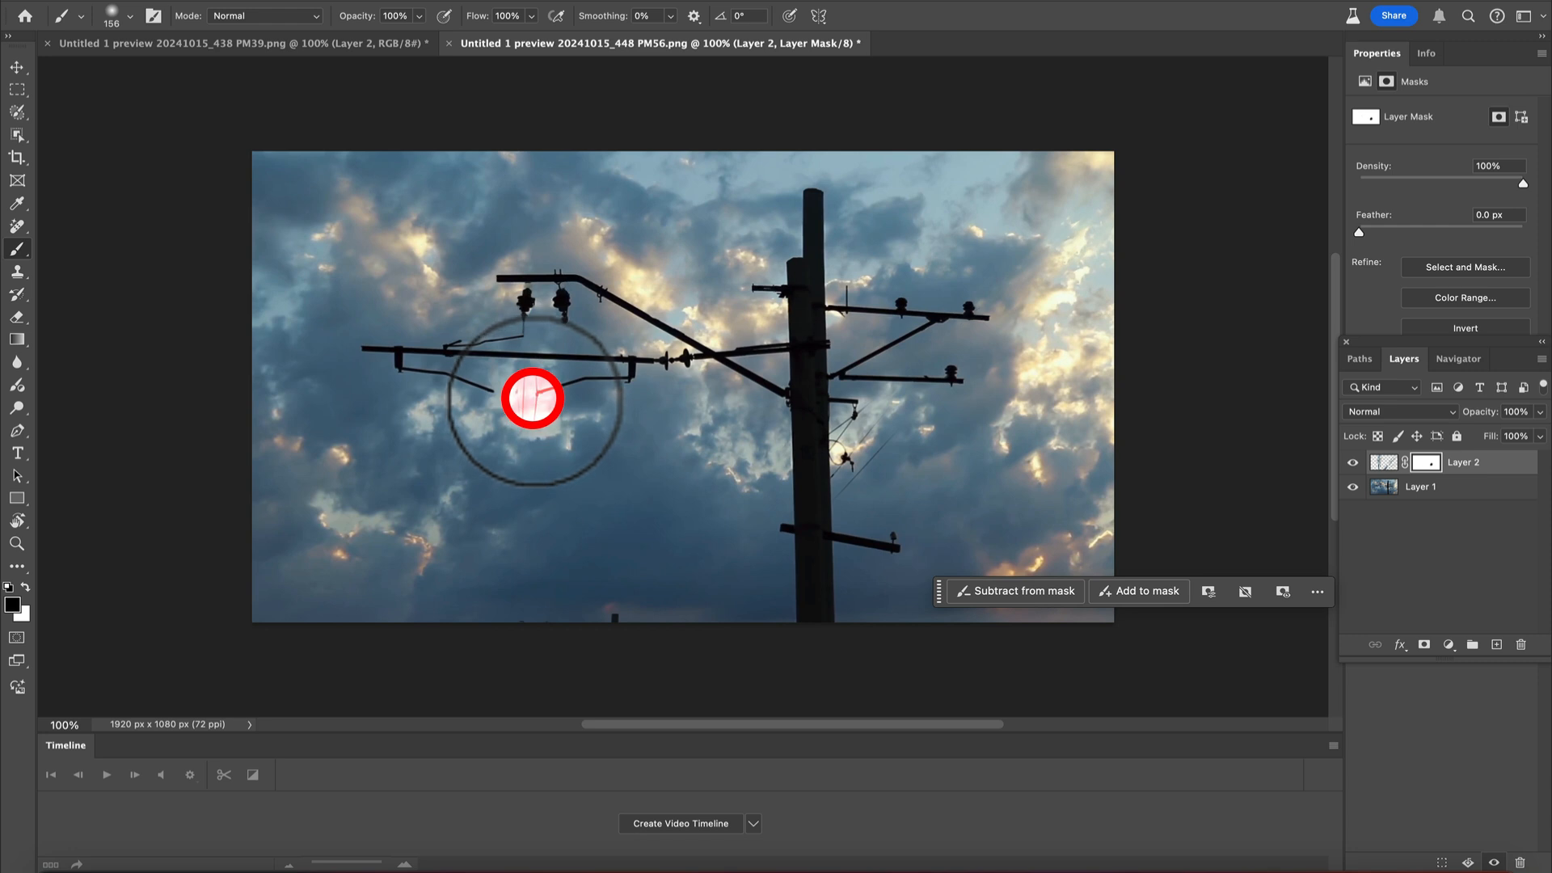
{"action": "left_click", "coordinate": [521, 398]}
{"action": "left_click", "coordinate": [505, 397]}
{"action": "left_click", "coordinate": [486, 395]}
{"action": "left_click", "coordinate": [527, 405]}
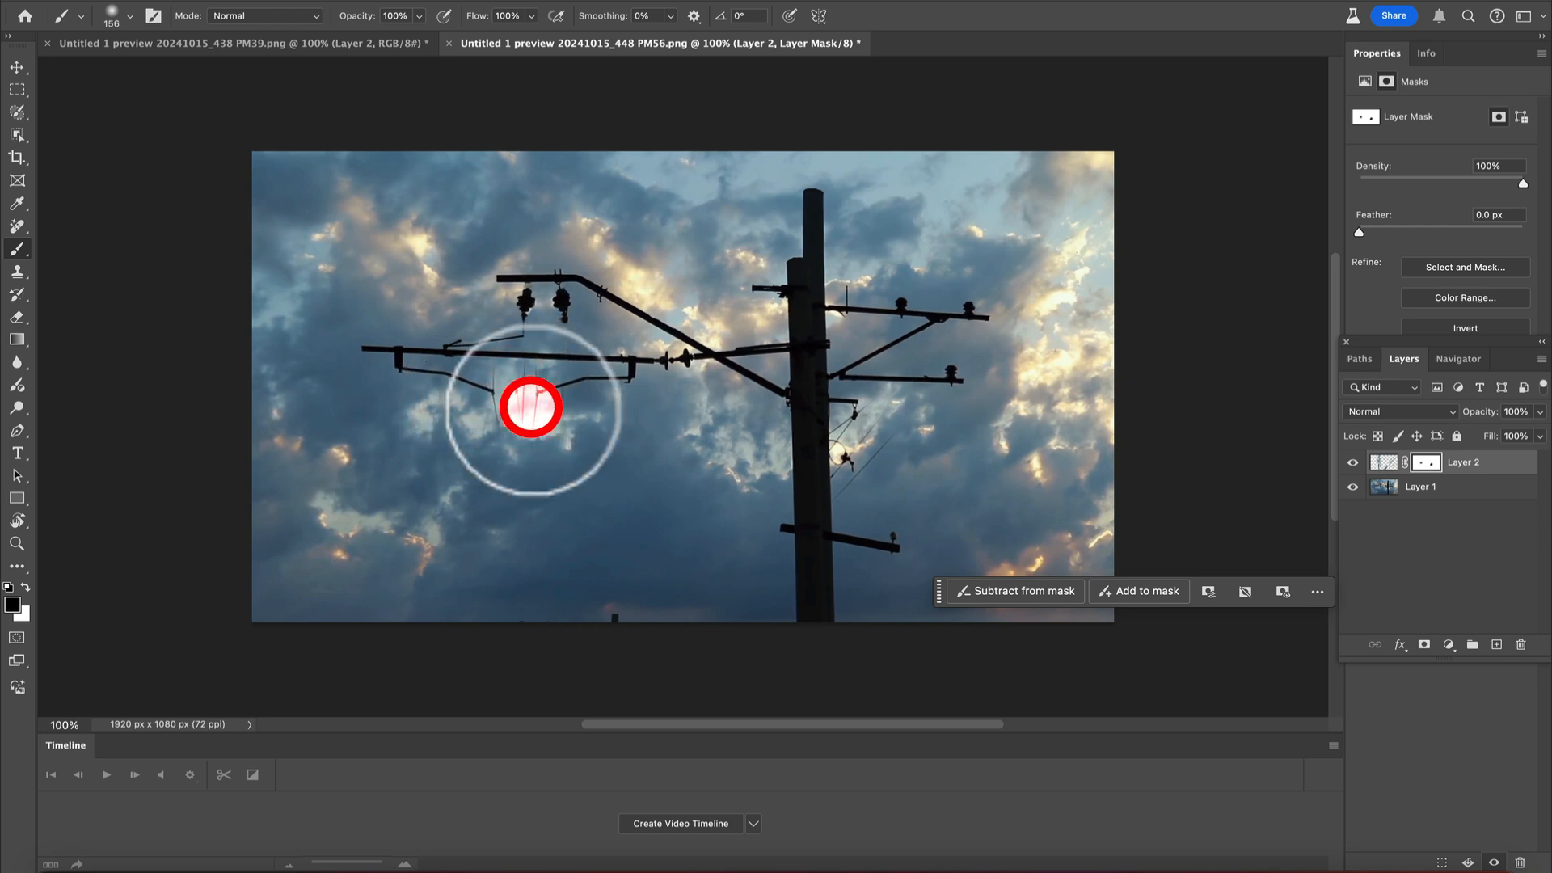
{"action": "left_click", "coordinate": [517, 409]}
{"action": "left_click", "coordinate": [418, 406]}
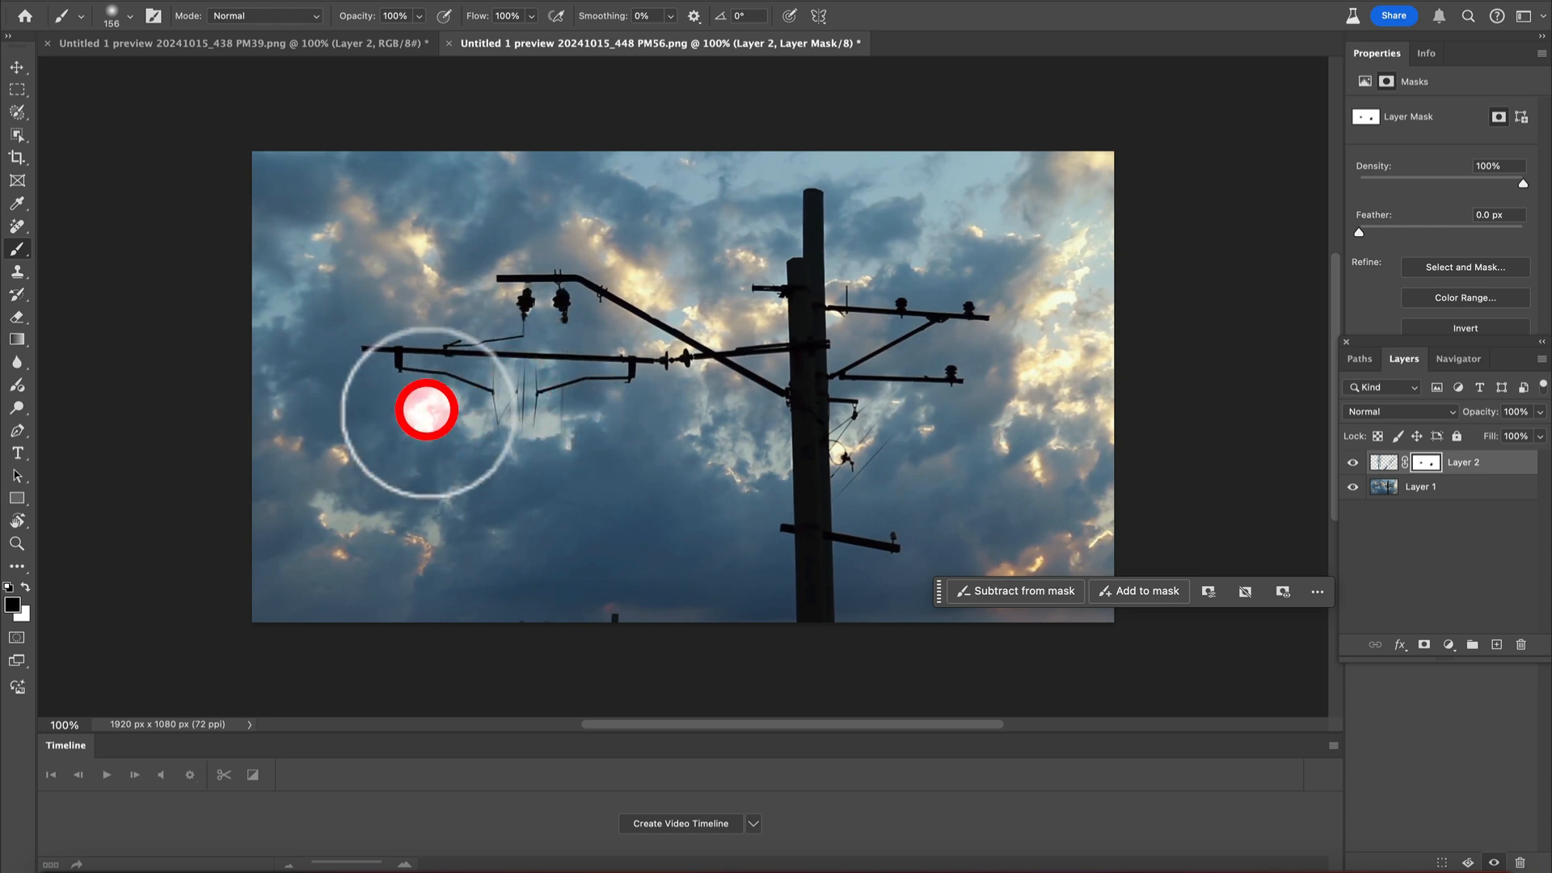
Undo the last brush strokes painted on the Layer 2 mask below the long crossarm left of the pole.
{"action": "left_click", "coordinate": [207, 5]}
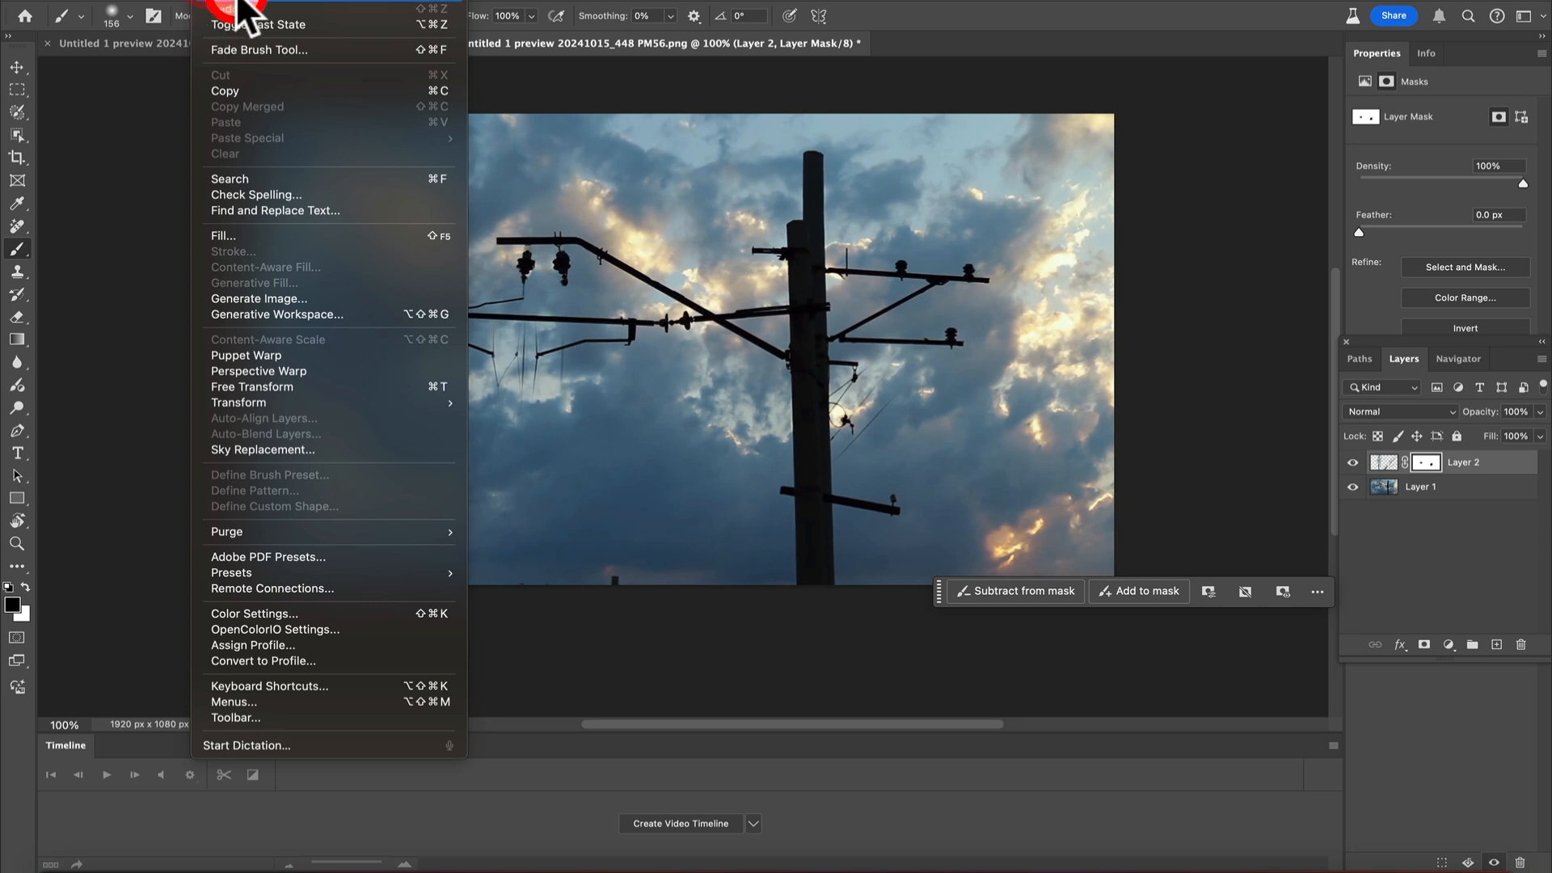
{"action": "left_click", "coordinate": [213, 4]}
{"action": "left_click", "coordinate": [214, 4]}
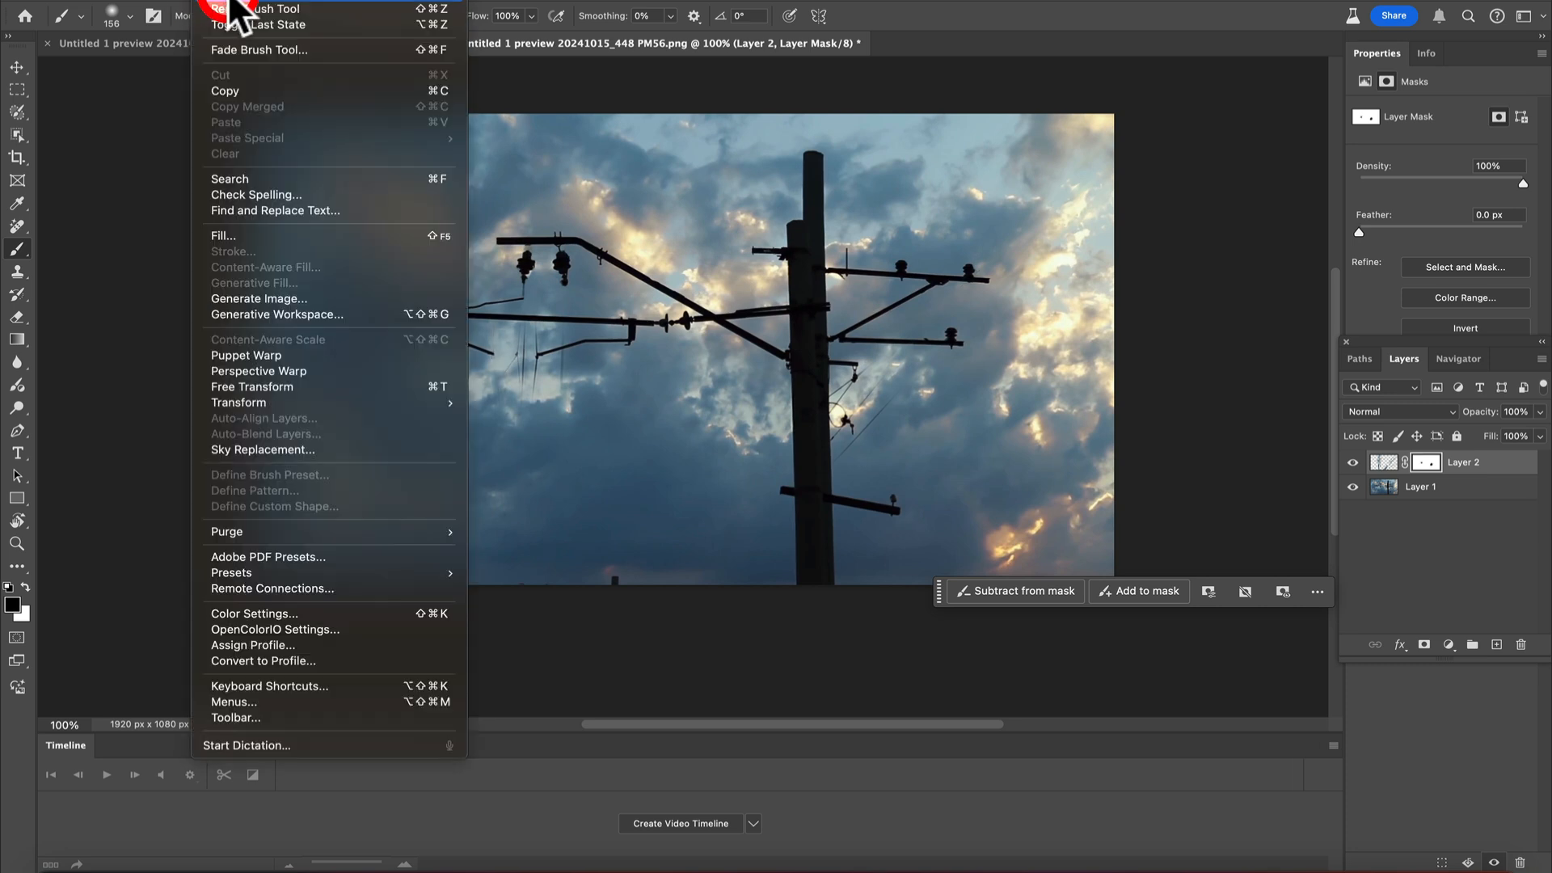
{"action": "left_click", "coordinate": [215, 10]}
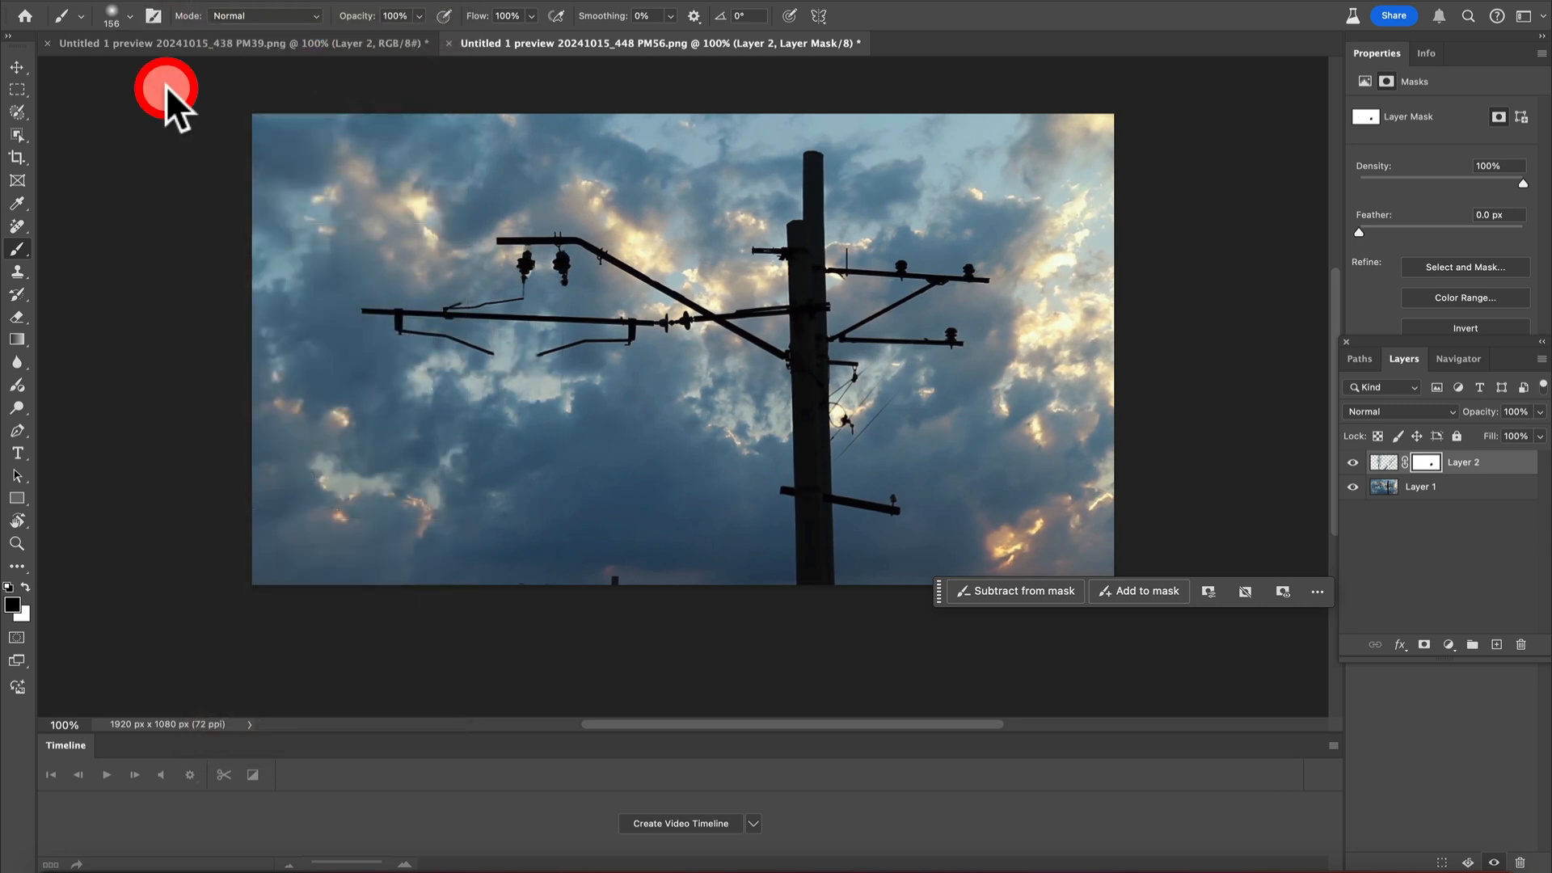
{"action": "left_click", "coordinate": [216, 4]}
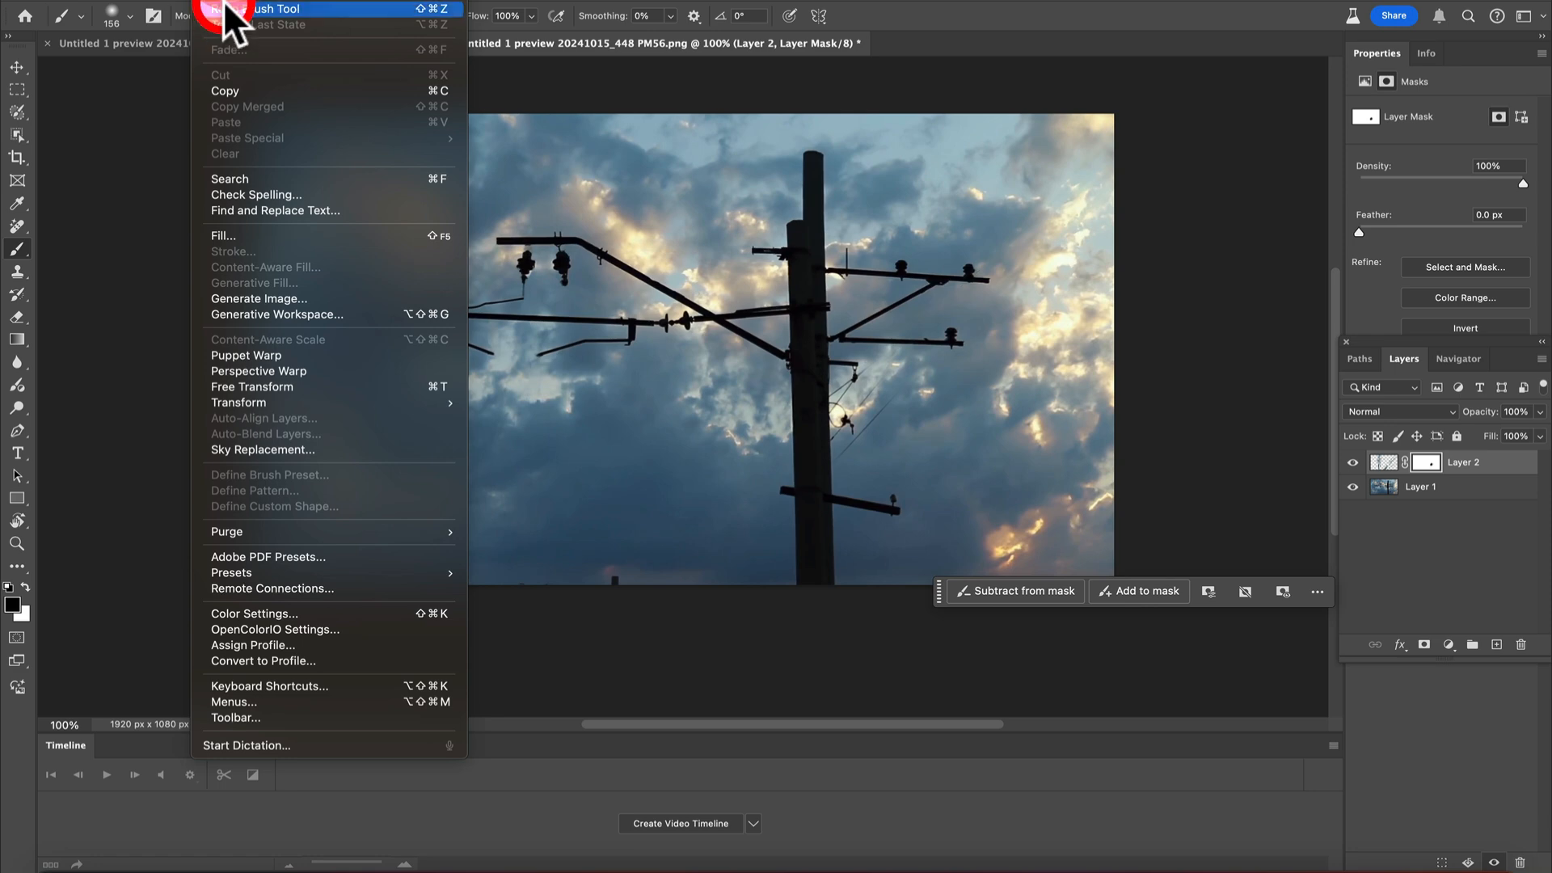
{"action": "left_click", "coordinate": [223, 7]}
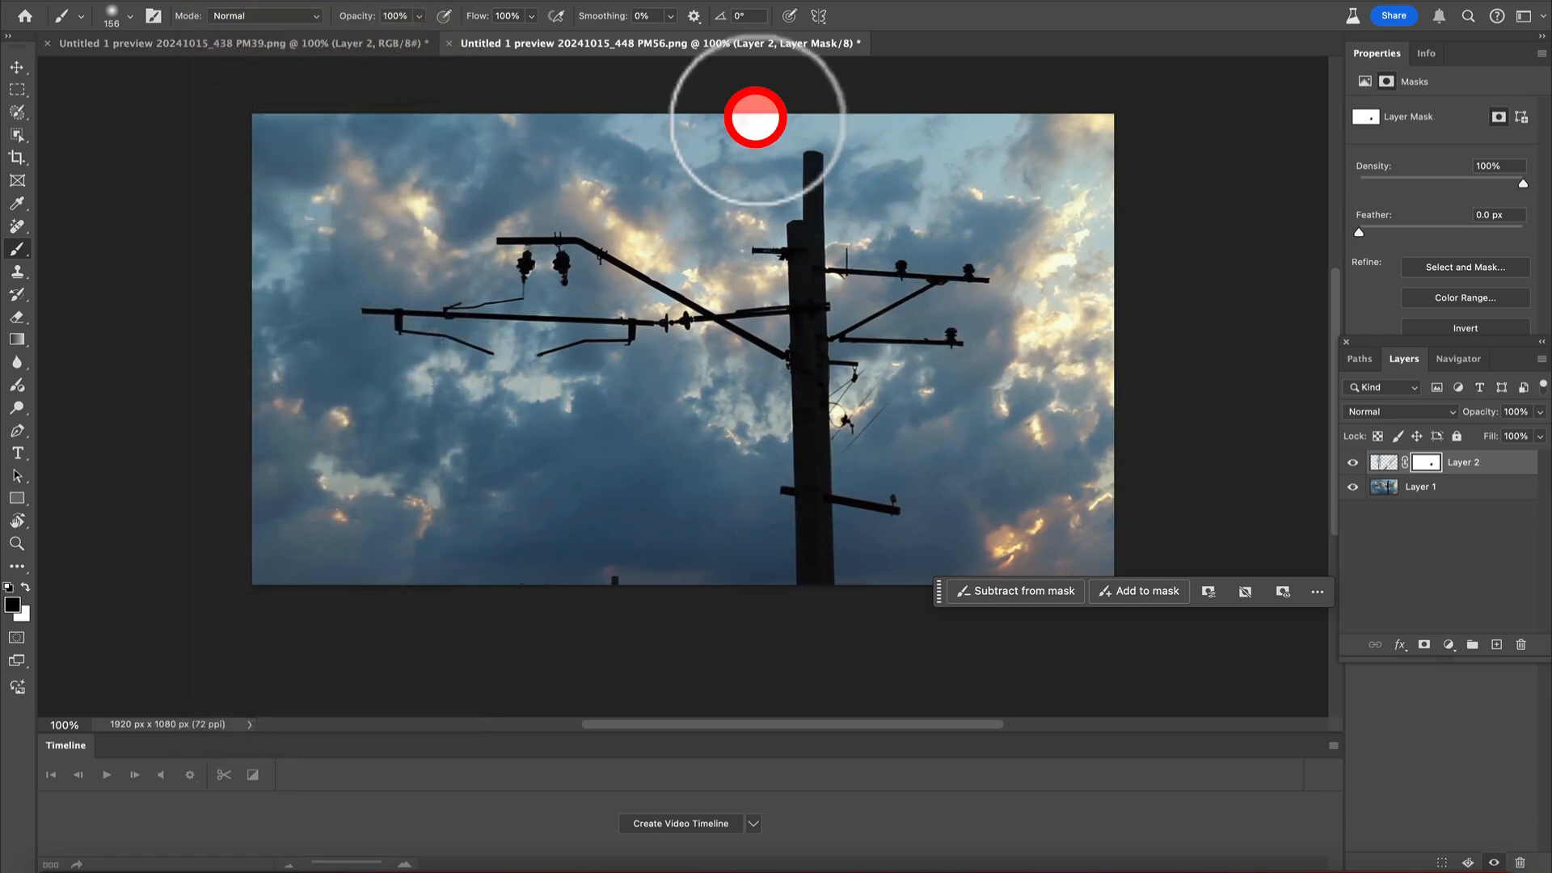
{"action": "scroll", "coordinate": [750, 161], "scroll_direction": "up", "scroll_amount": 3}
{"action": "mouse_move", "coordinate": [266, 334]}
{"action": "left_mouse_down"}
{"action": "mouse_move", "coordinate": [658, 391]}
{"action": "mouse_move", "coordinate": [558, 367]}
{"action": "left_mouse_up"}
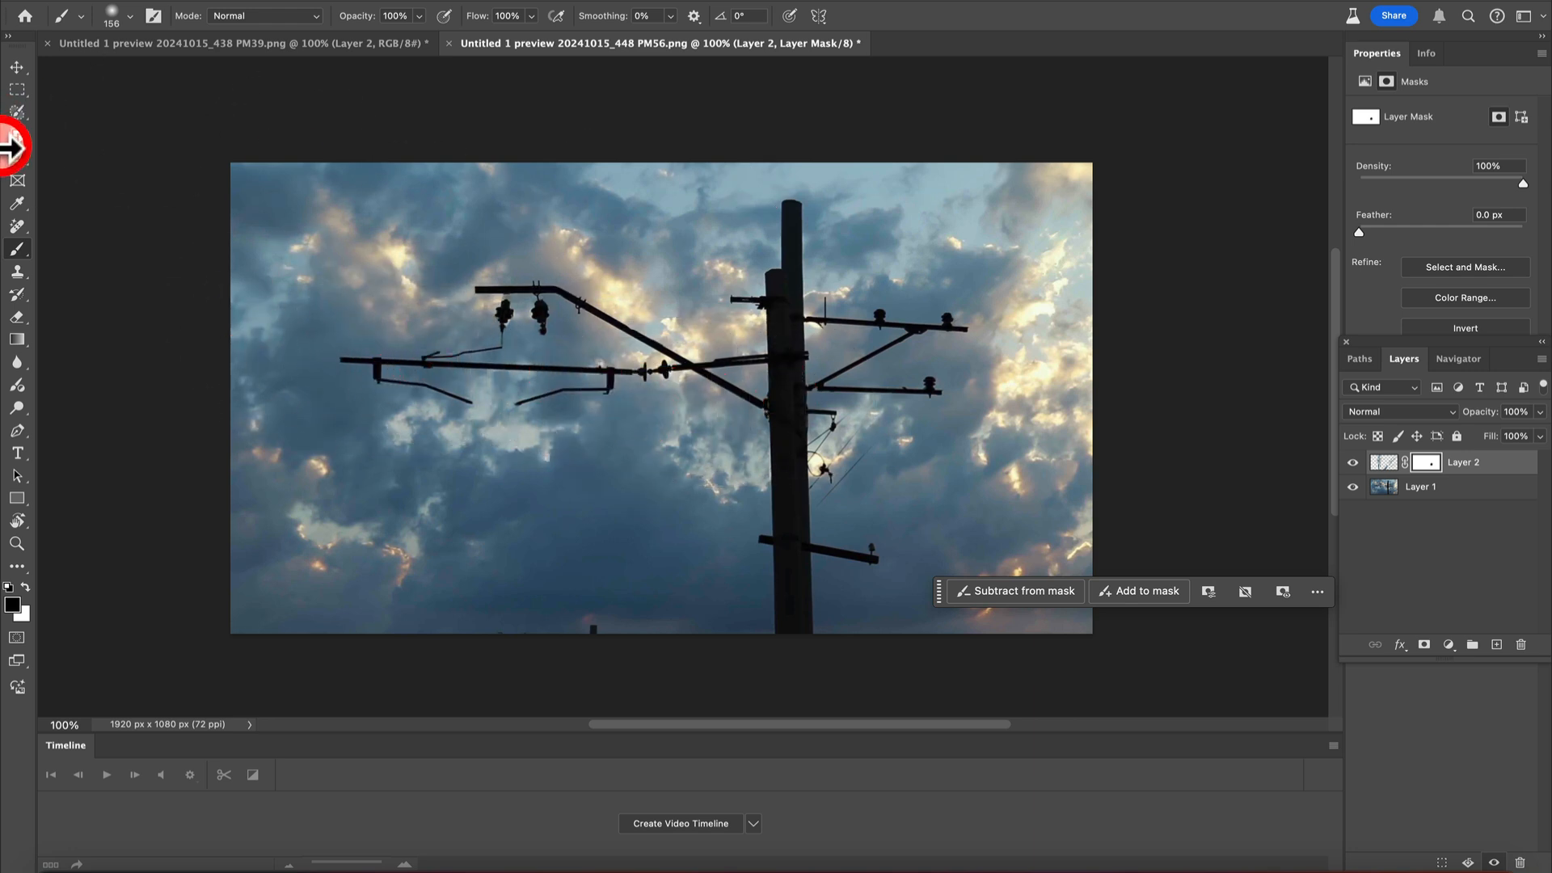
{"action": "scroll", "coordinate": [731, 299], "scroll_direction": "down", "scroll_amount": 1}
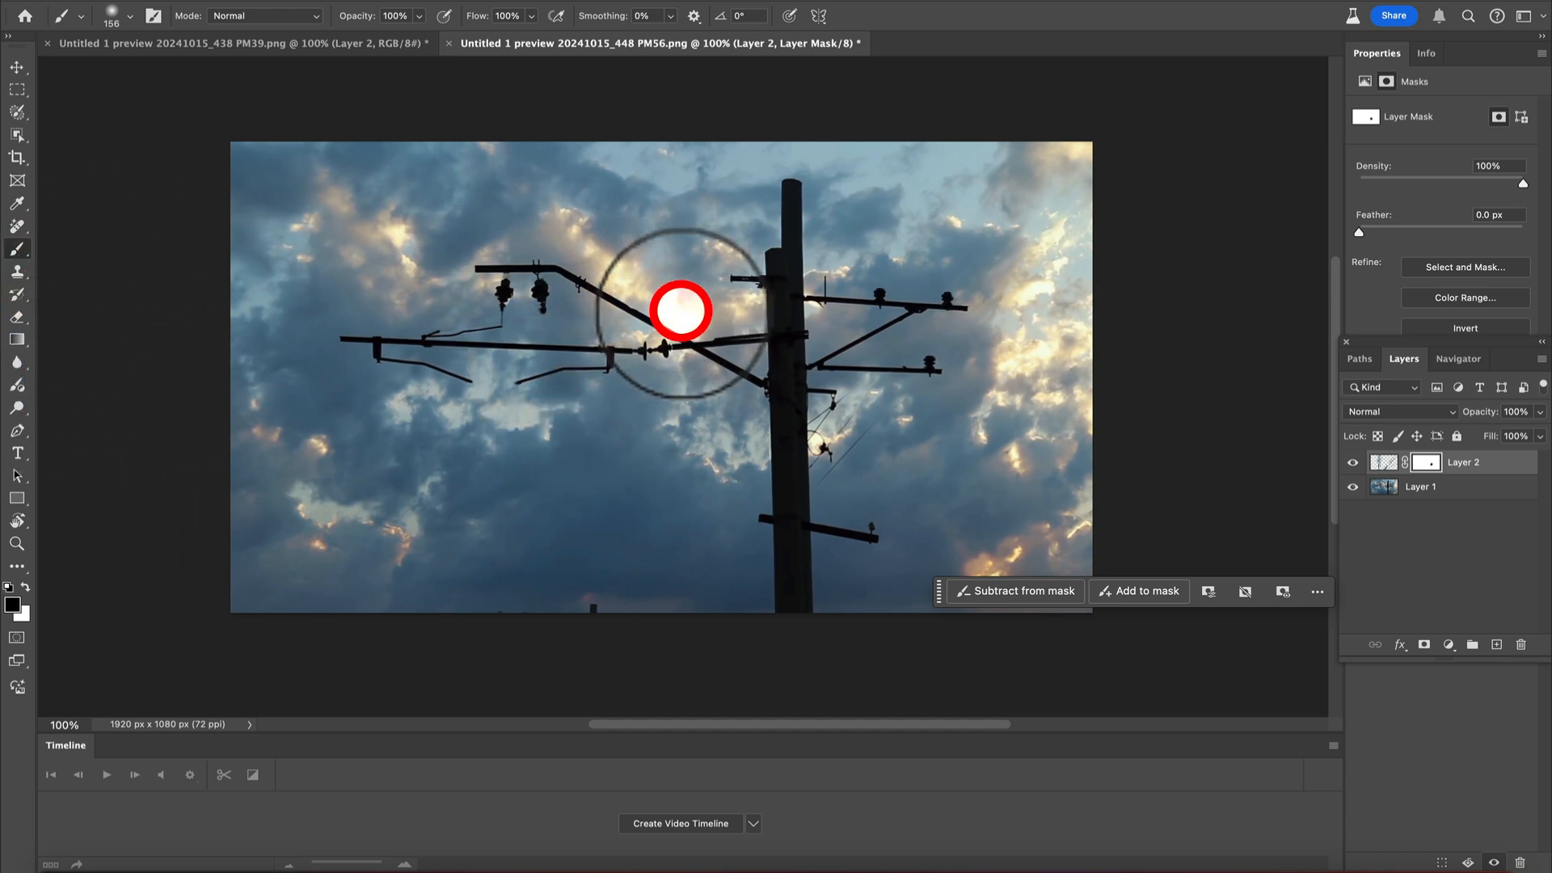
{"action": "scroll", "coordinate": [418, 140], "scroll_direction": "right", "scroll_amount": 2}
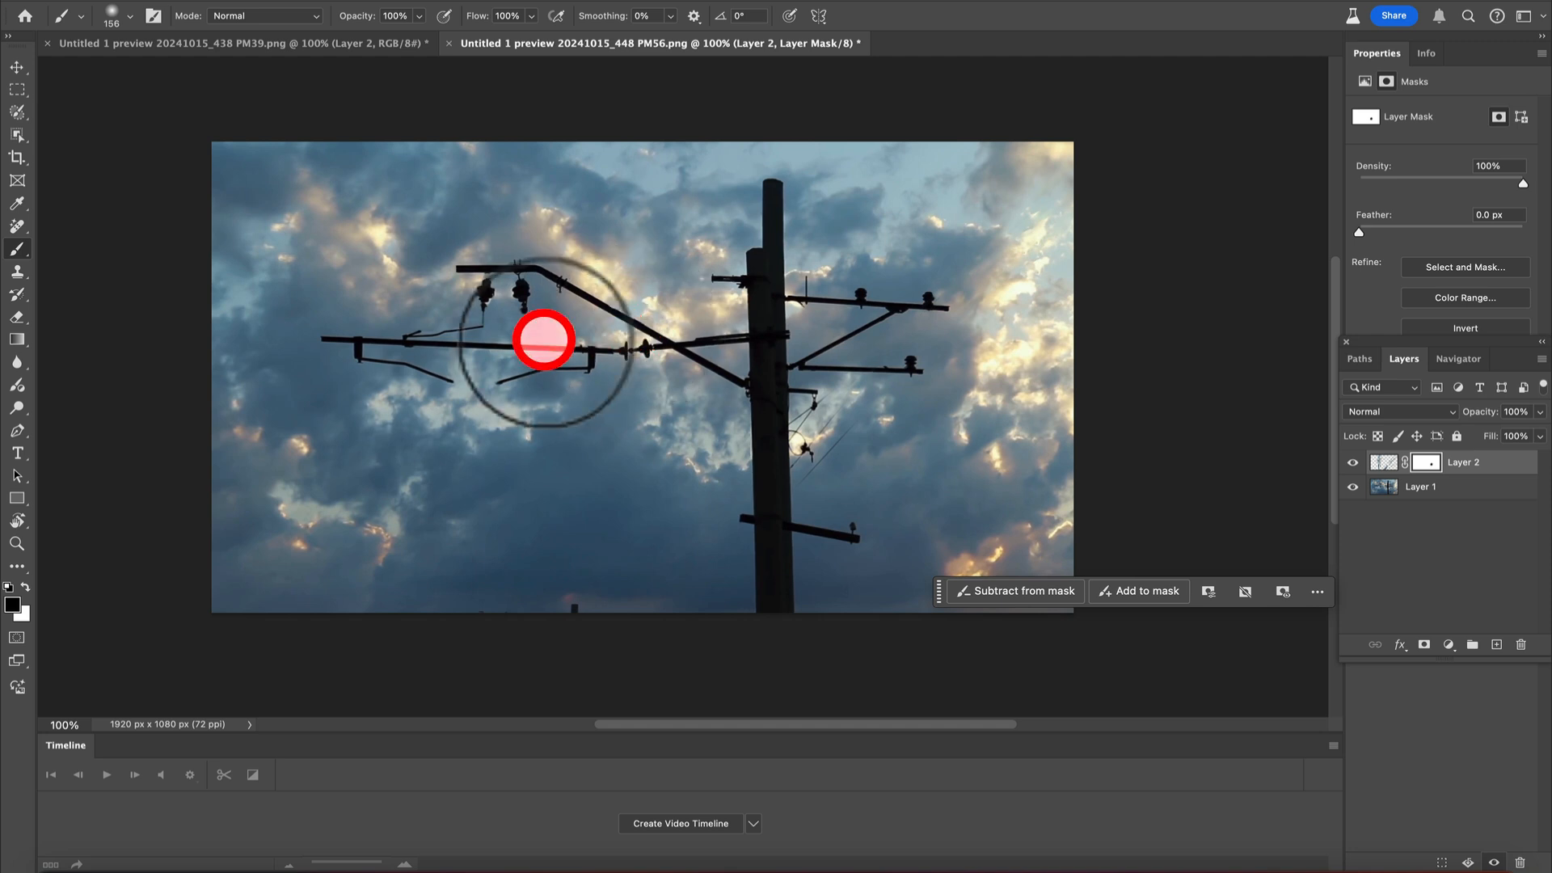
{"action": "left_click", "coordinate": [314, 16]}
{"action": "left_click", "coordinate": [318, 18]}
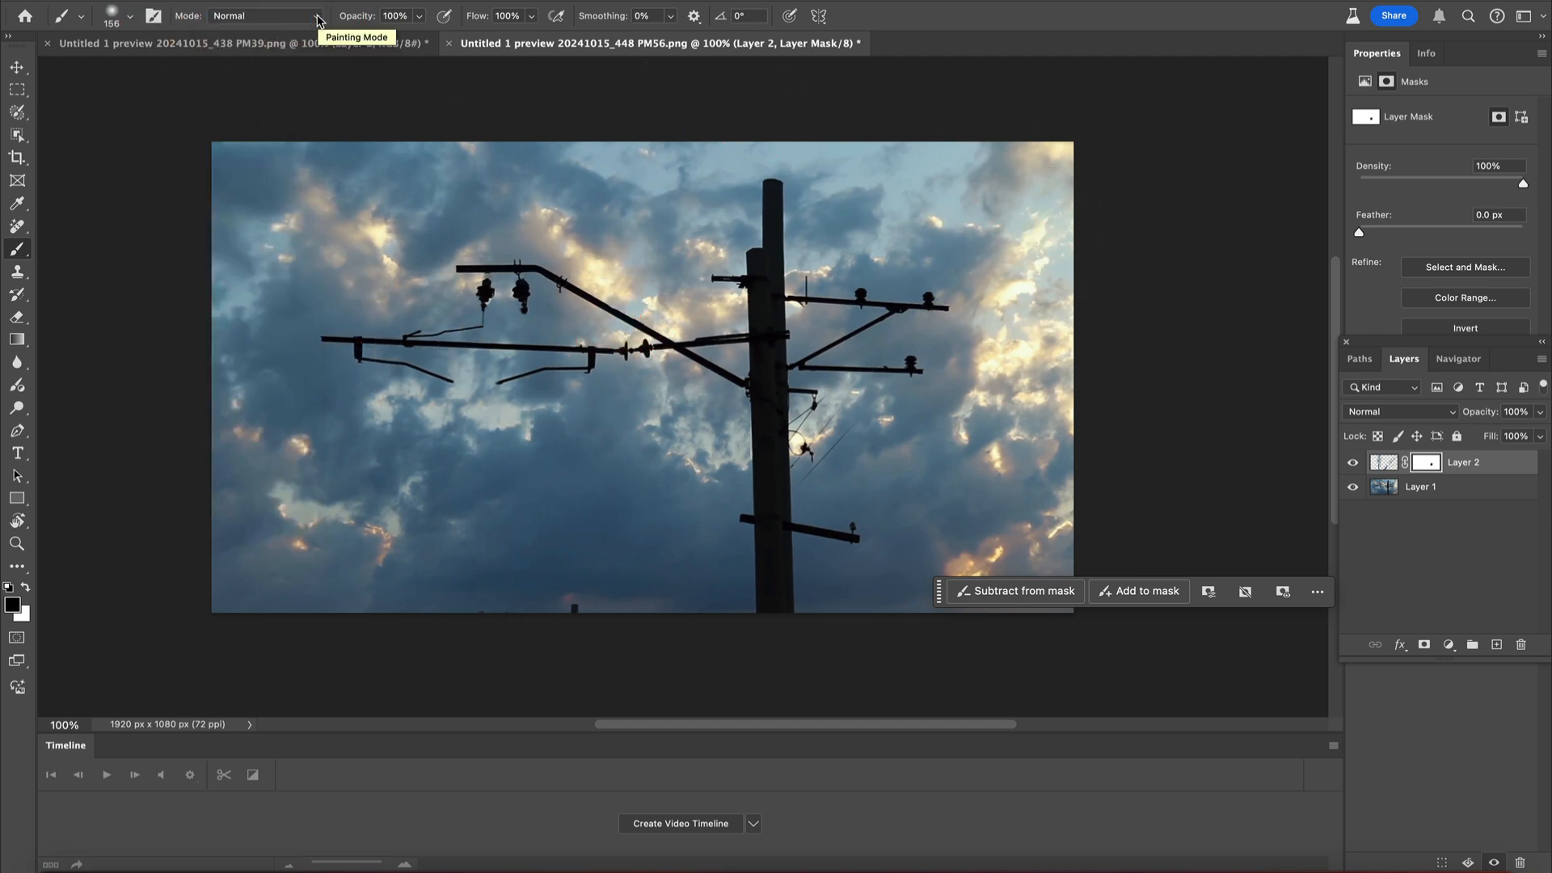
{"action": "left_click", "coordinate": [17, 67]}
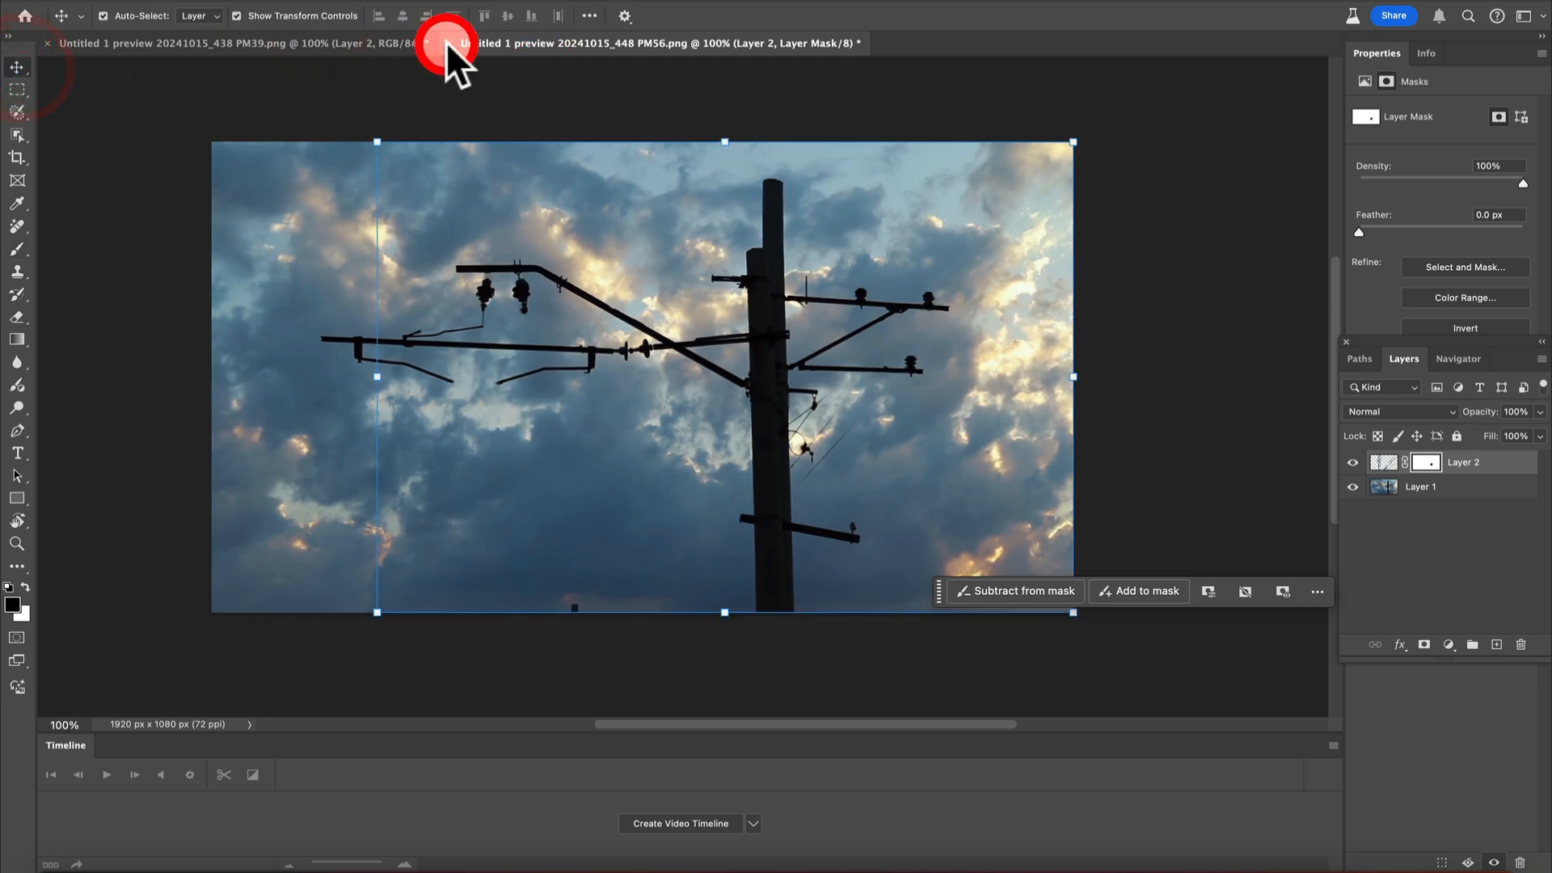
Review the Remove tool's Find distractions choices without applying any, then return to the Move tool.
{"action": "left_click", "coordinate": [19, 229]}
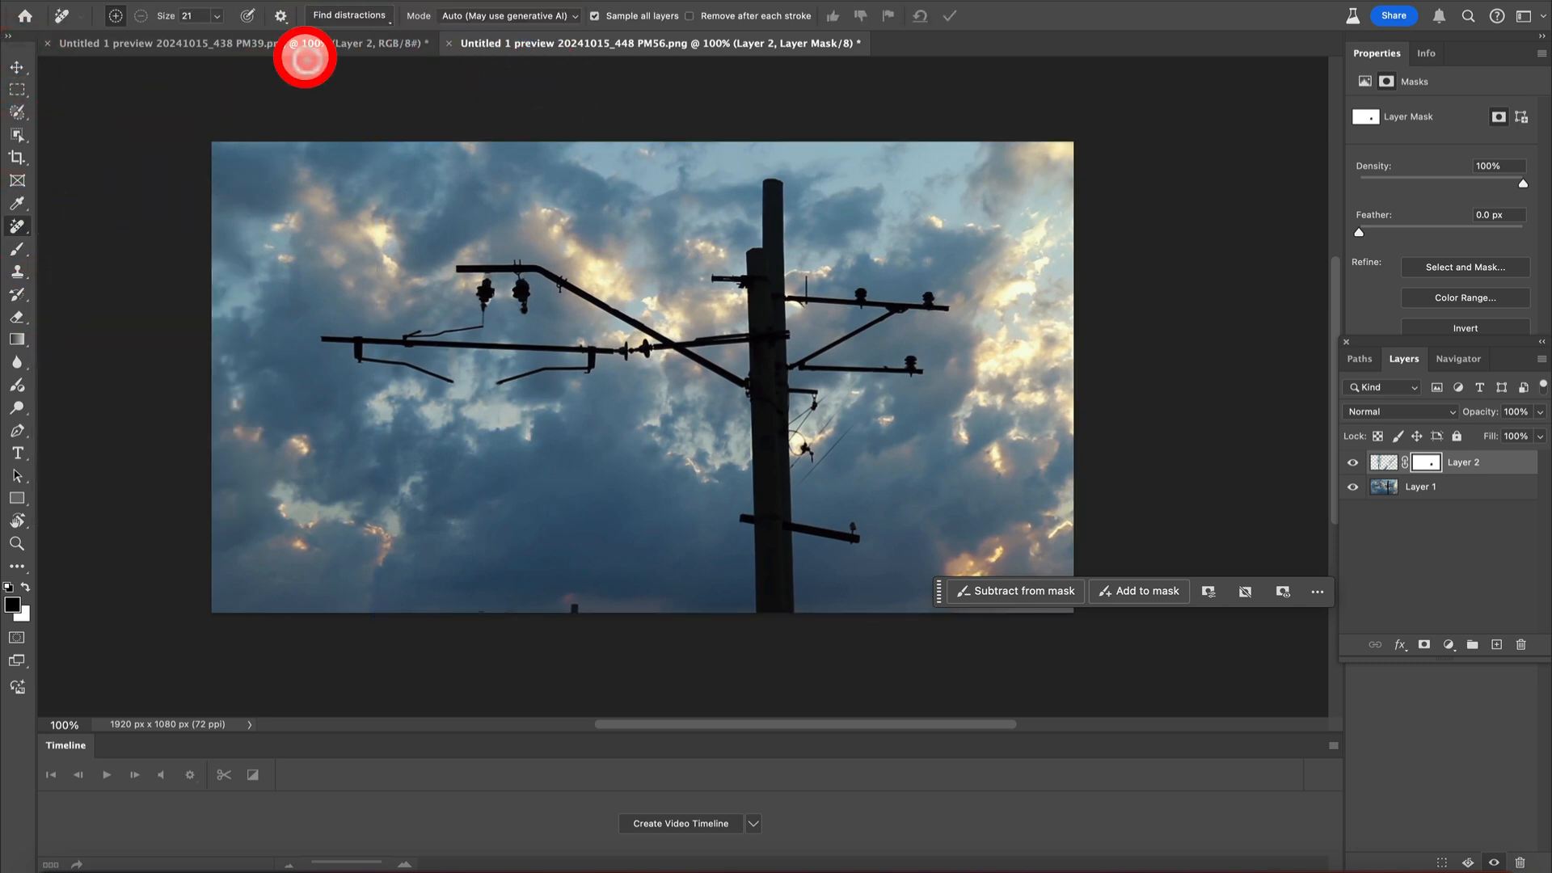
{"action": "left_click", "coordinate": [385, 16]}
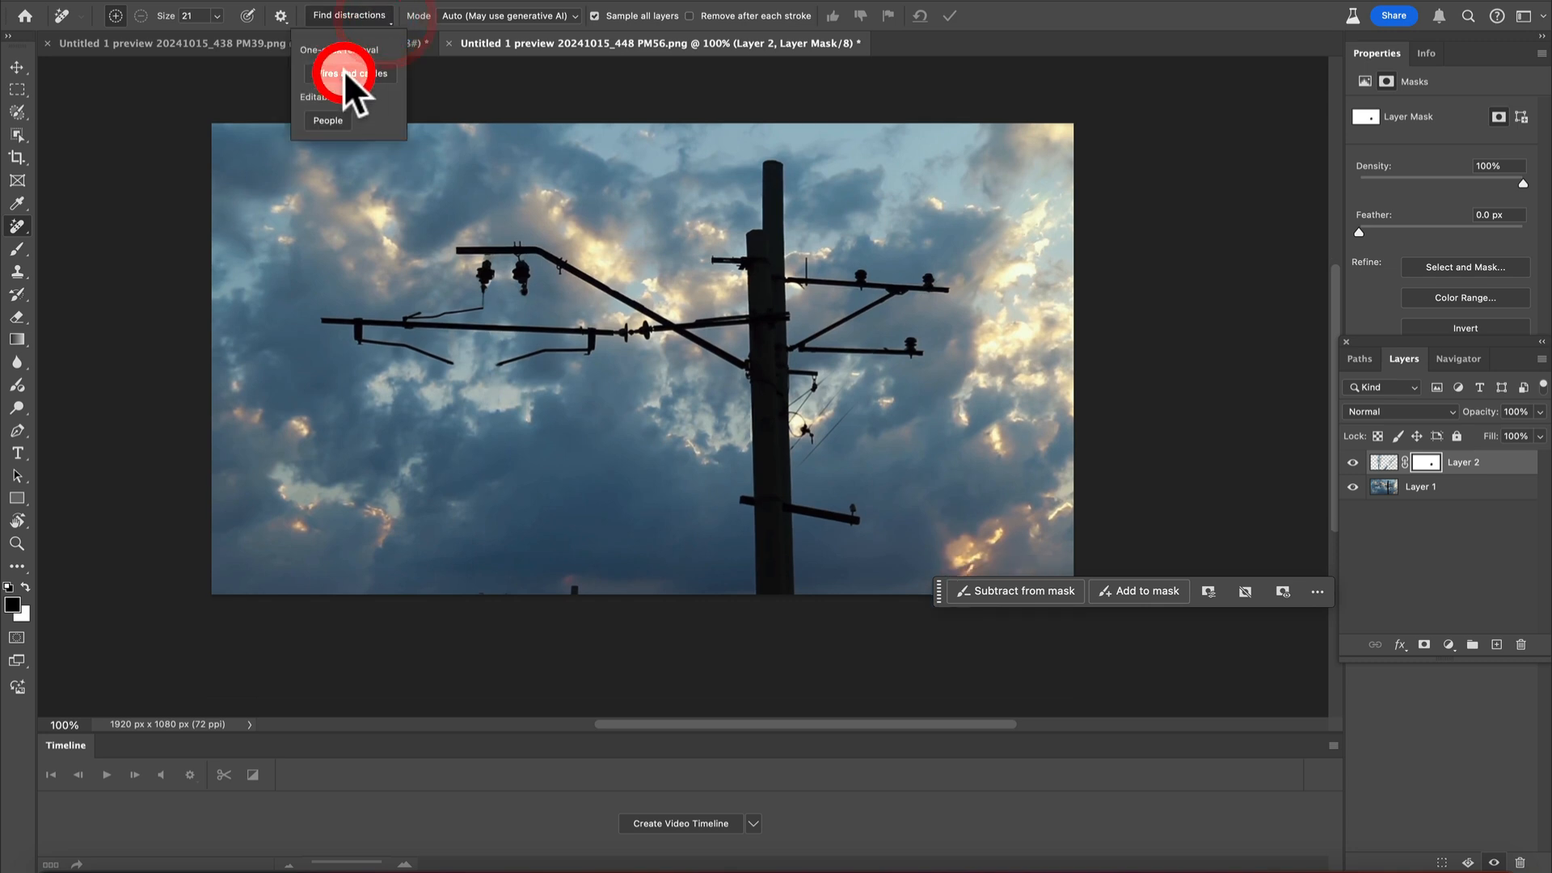
{"action": "left_click", "coordinate": [310, 120]}
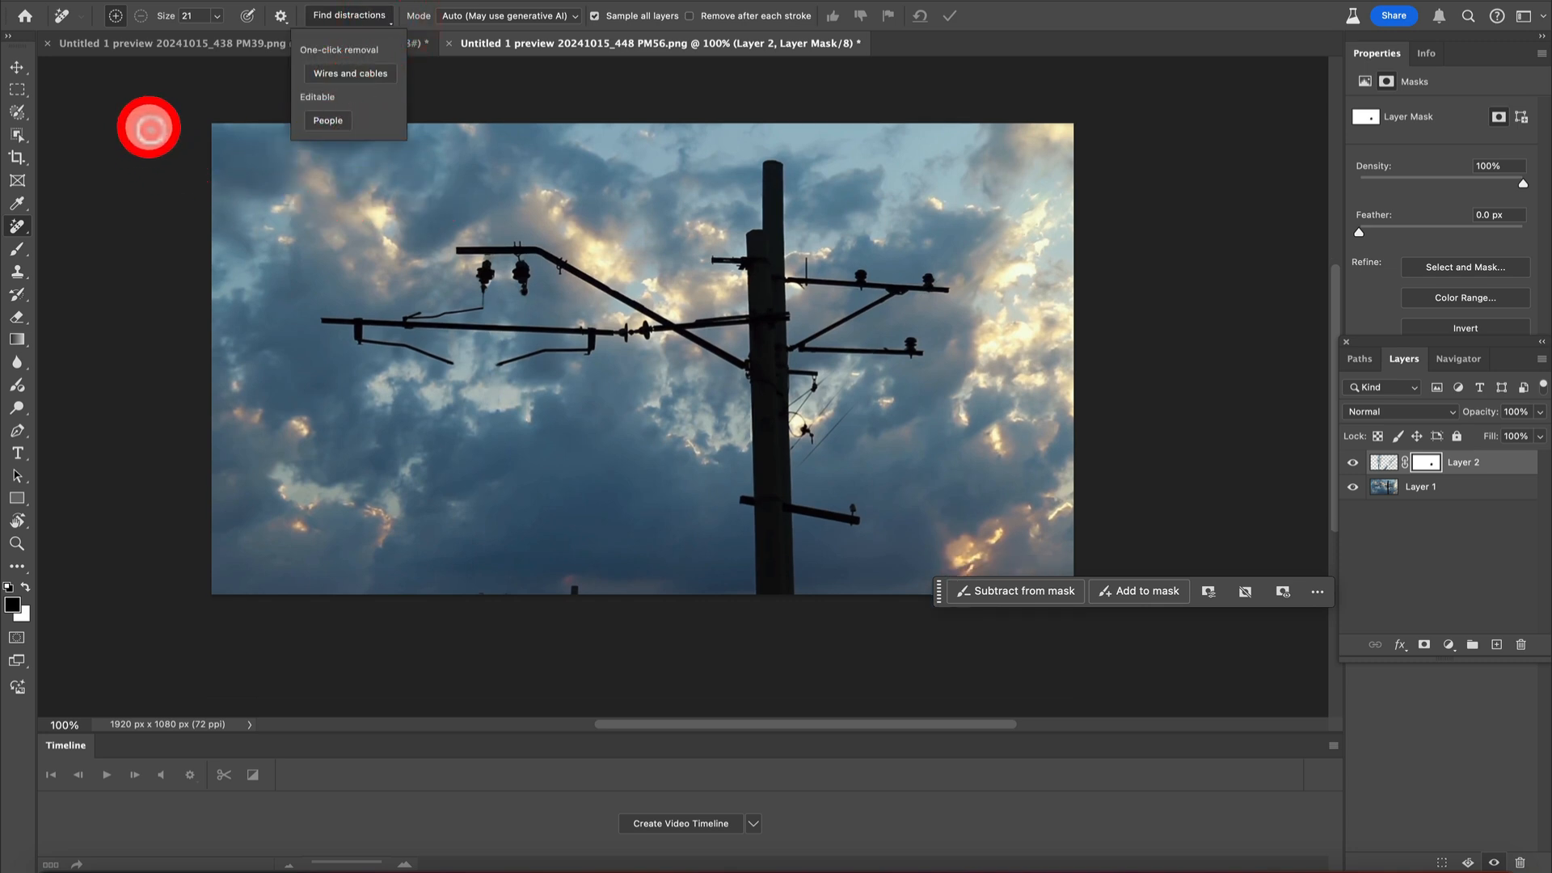
{"action": "left_click", "coordinate": [17, 68]}
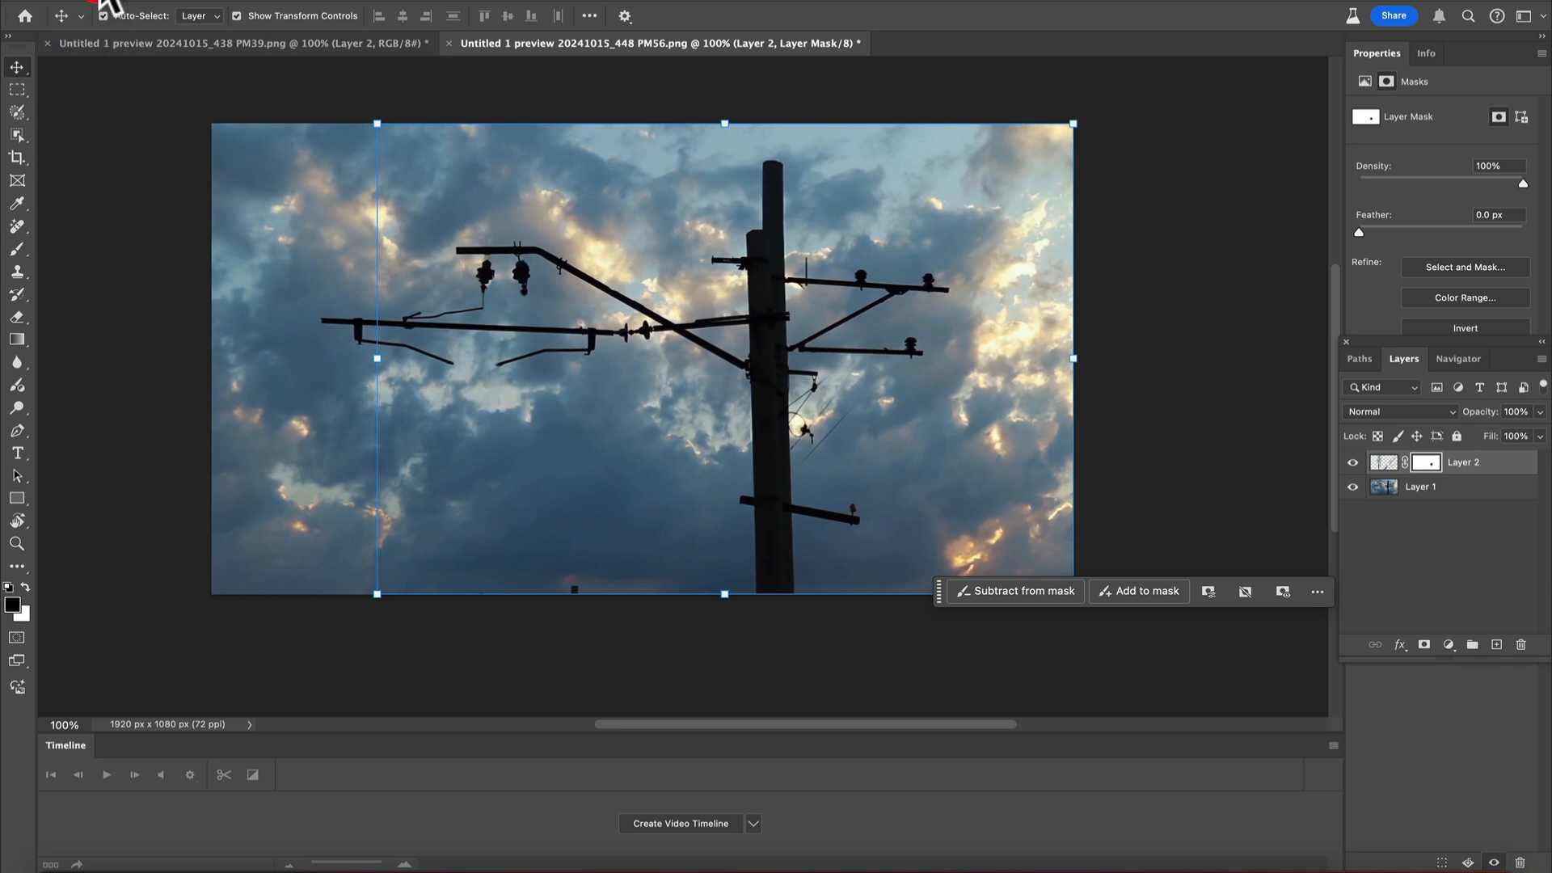
Open the image Confident Woman in Blue Jumpsuit.jpeg and remove the background behind the woman.
{"action": "left_click", "coordinate": [188, 3]}
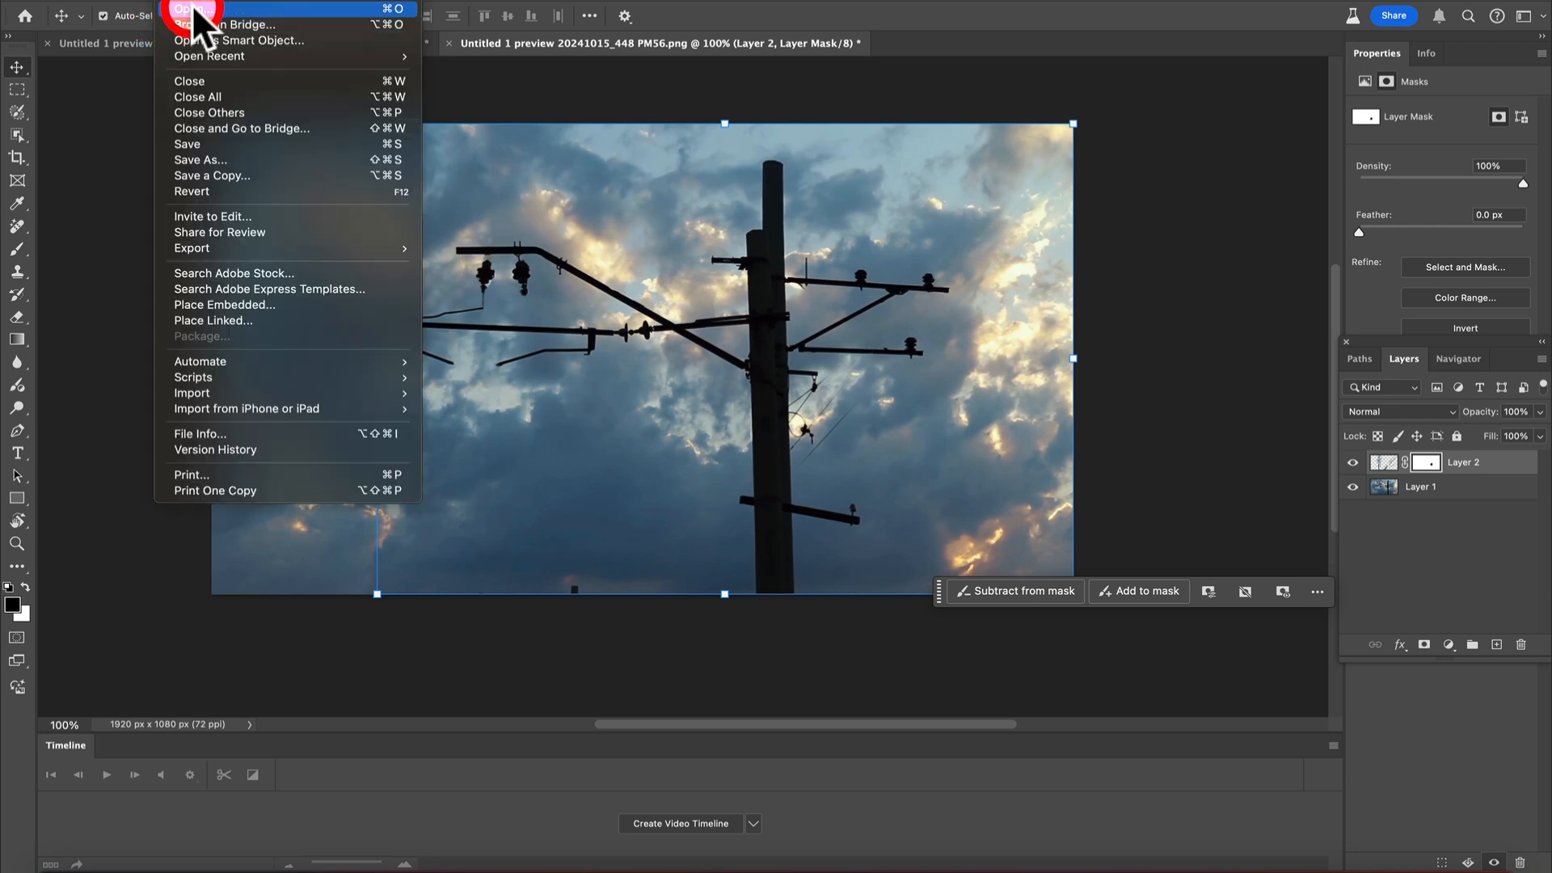
{"action": "left_click", "coordinate": [198, 10]}
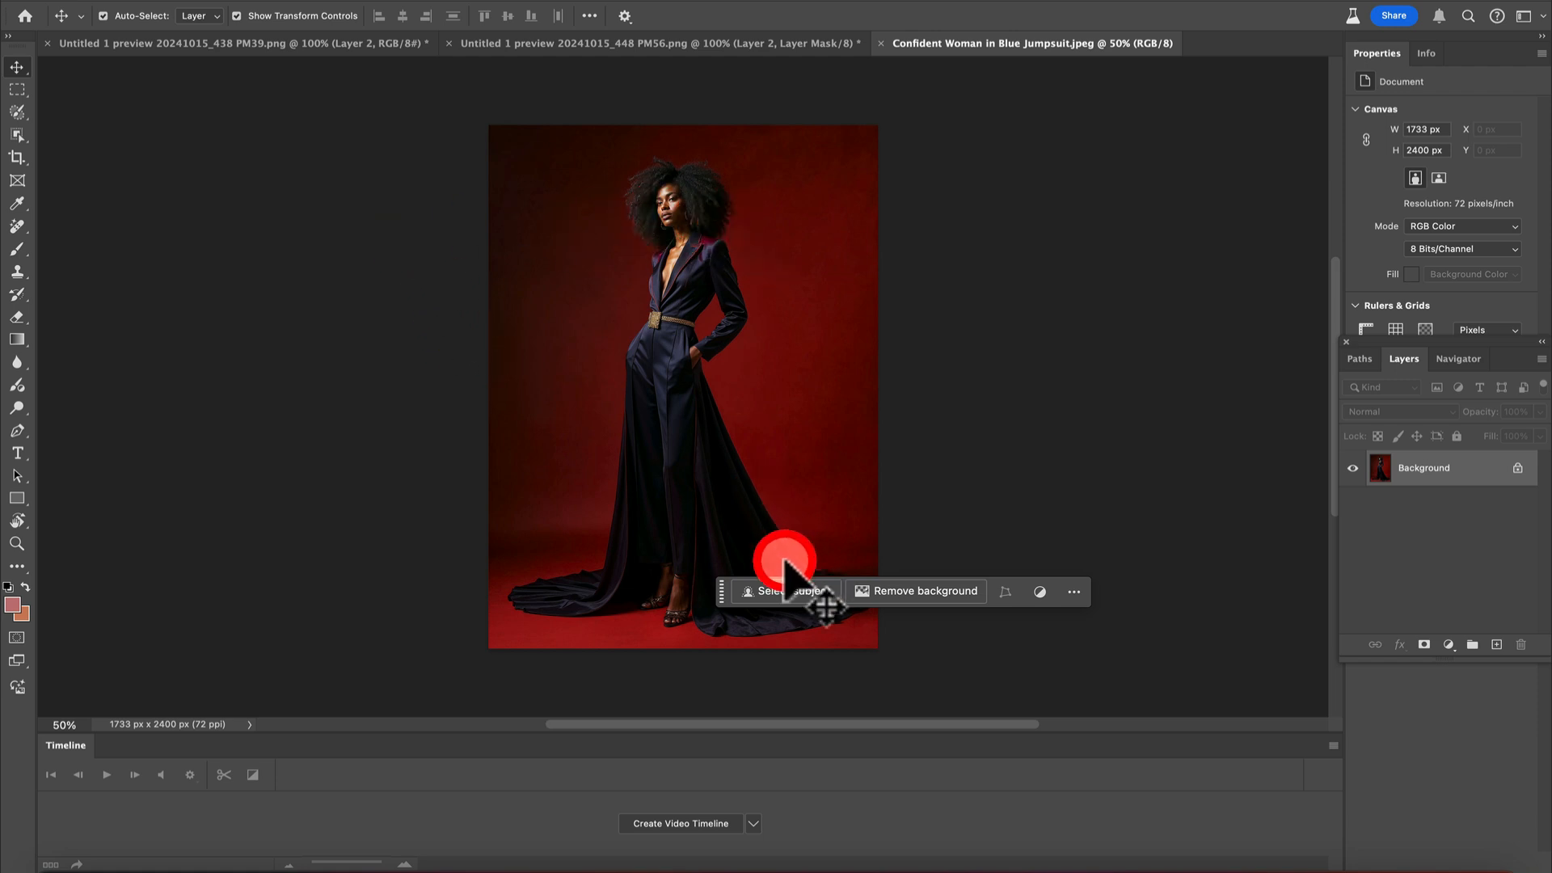
{"action": "left_click", "coordinate": [927, 589]}
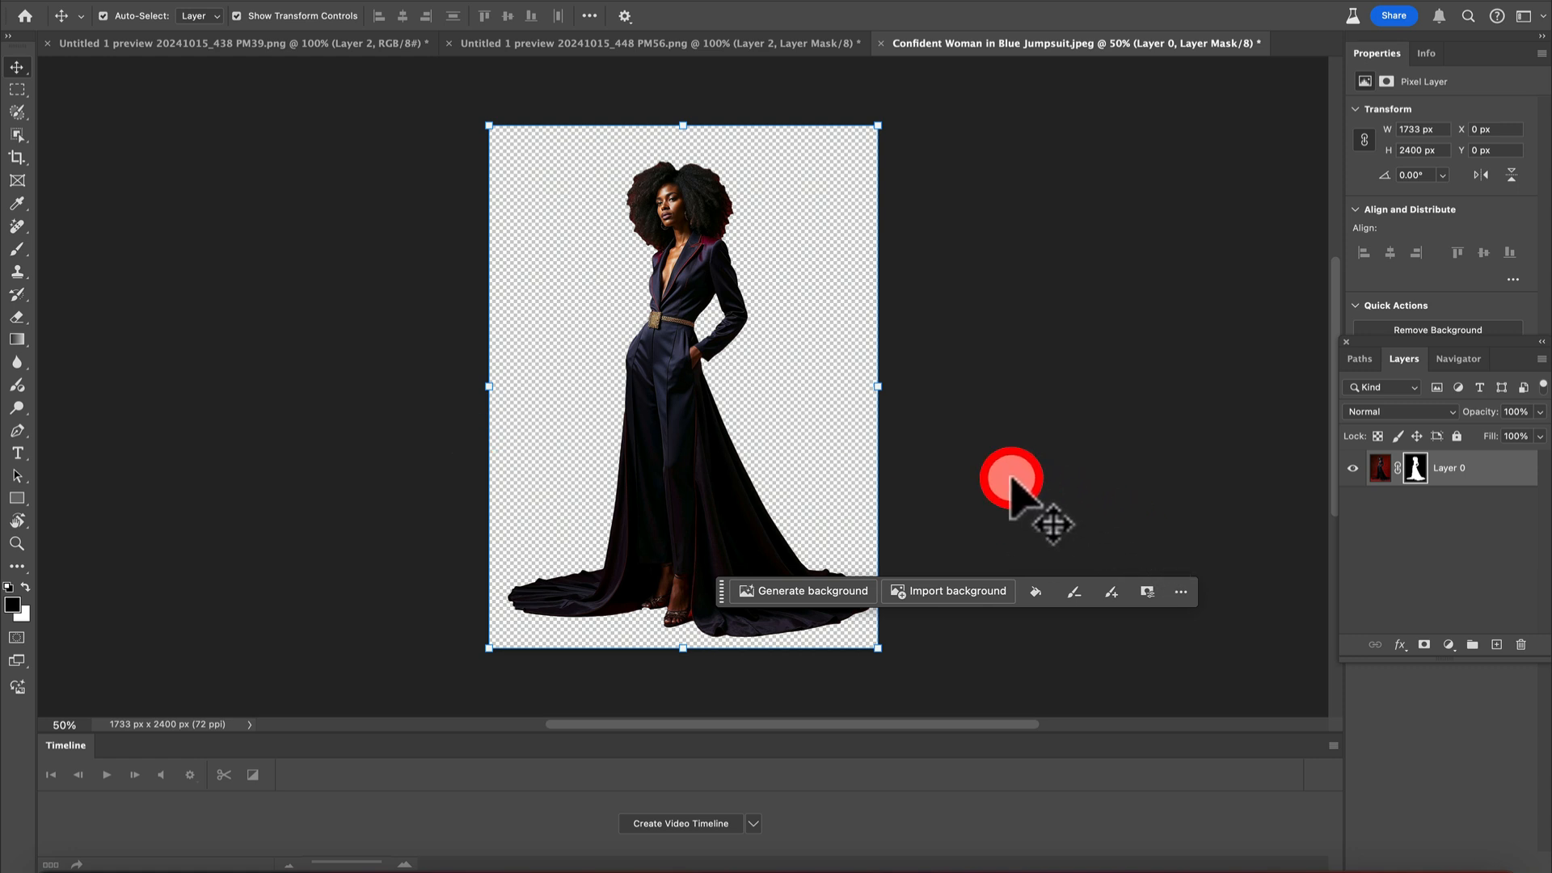
Generate a new background behind the woman from the prompt "nightclub stage flashing red lights".
{"action": "left_click", "coordinate": [814, 589]}
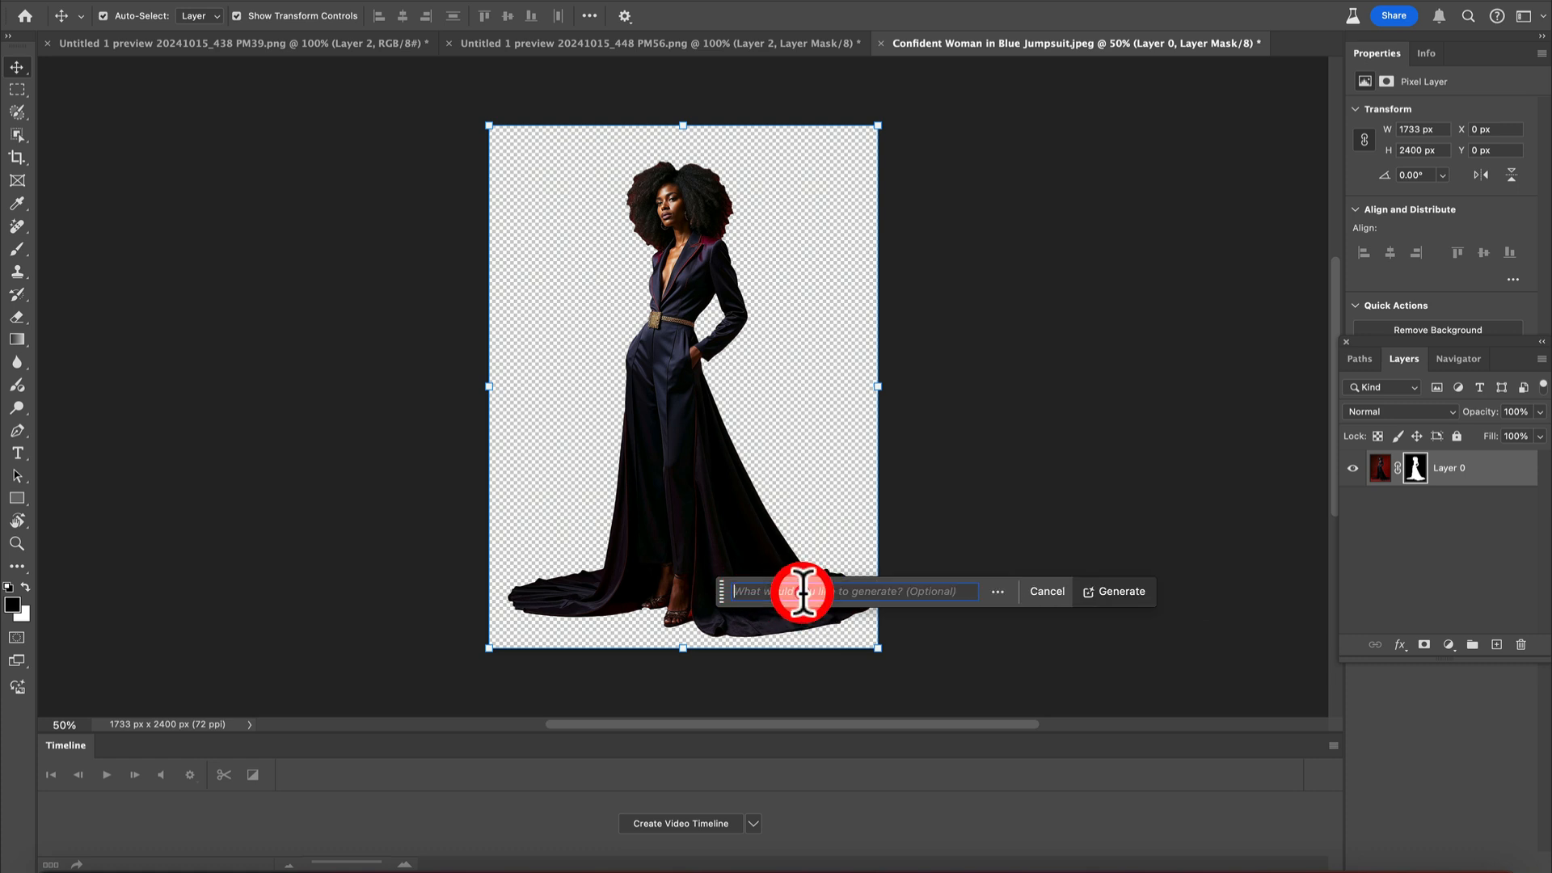
{"action": "left_click", "coordinate": [763, 587]}
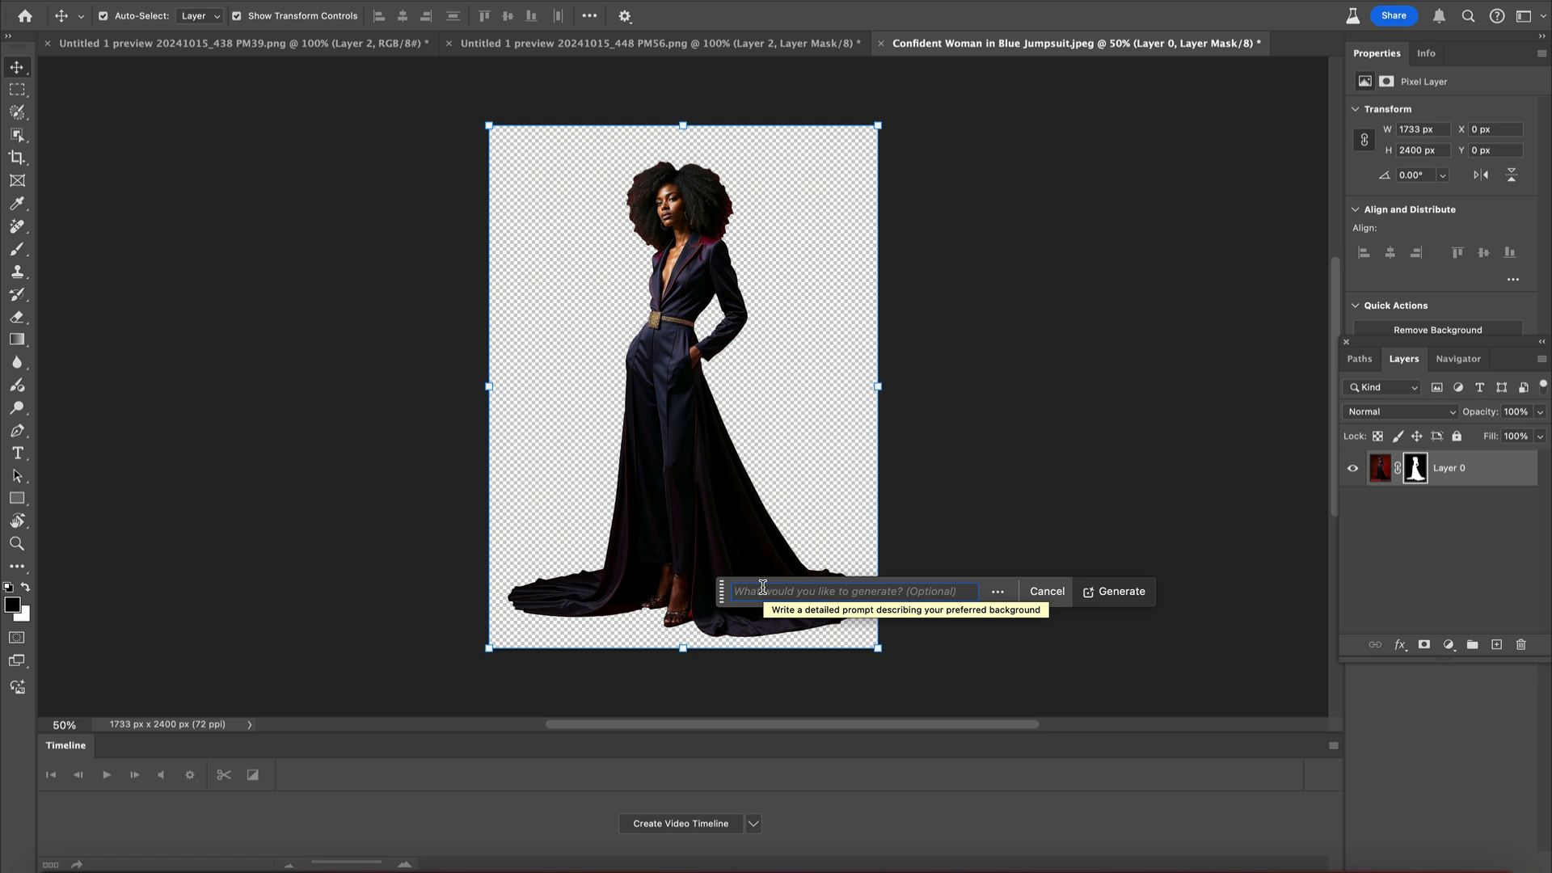
{"action": "type", "text": "nightclub stage flashing red lights"}
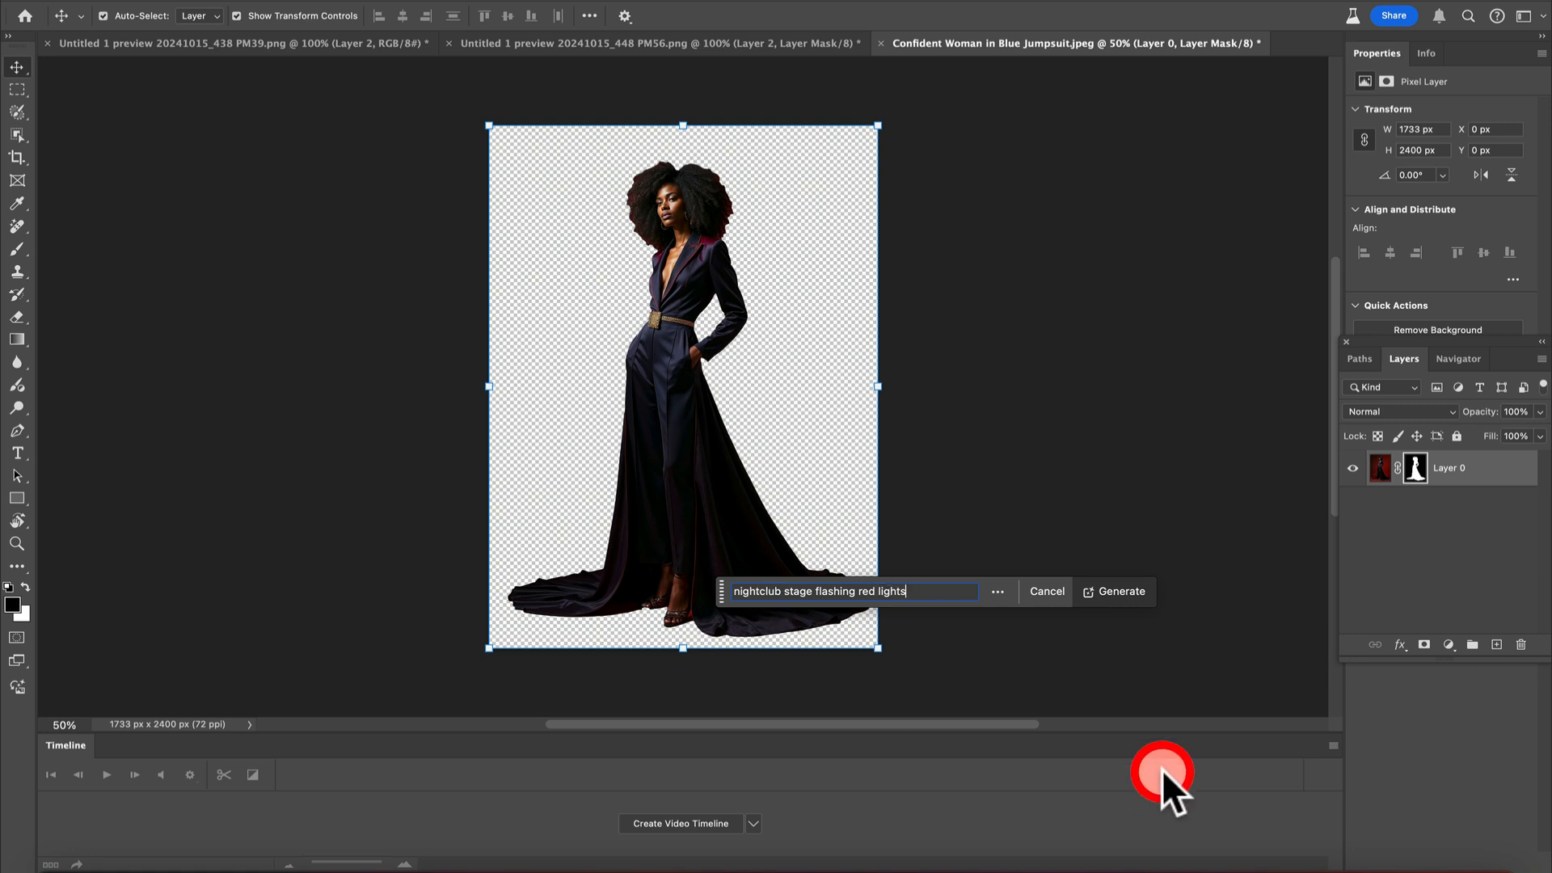
{"action": "left_click", "coordinate": [1127, 594]}
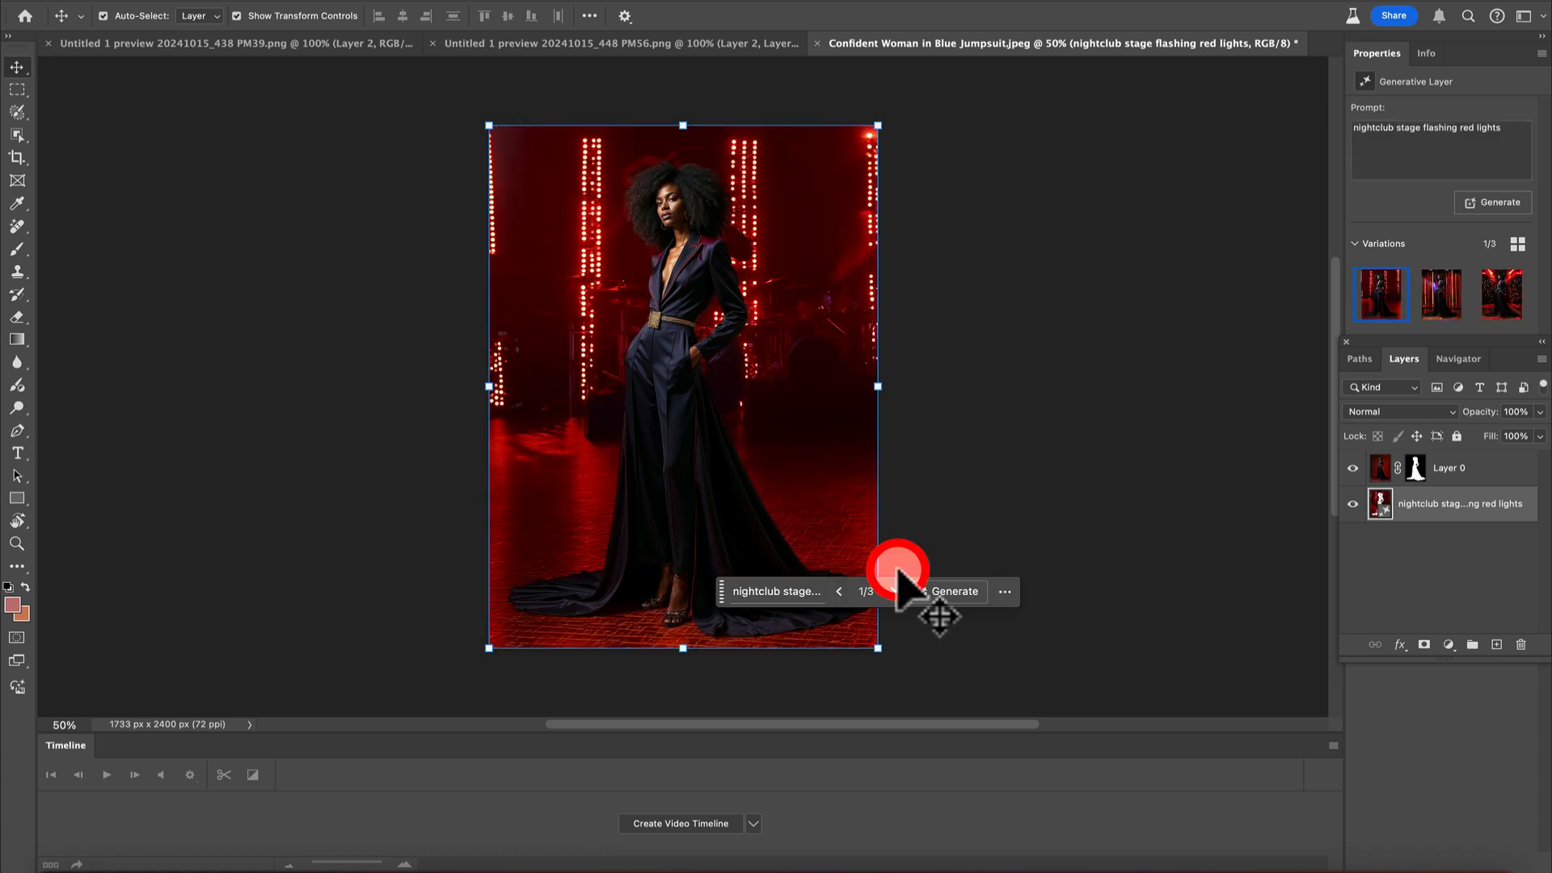
Choose the second variation of the generated nightclub background and deselect its layer.
{"action": "left_click", "coordinate": [1439, 287]}
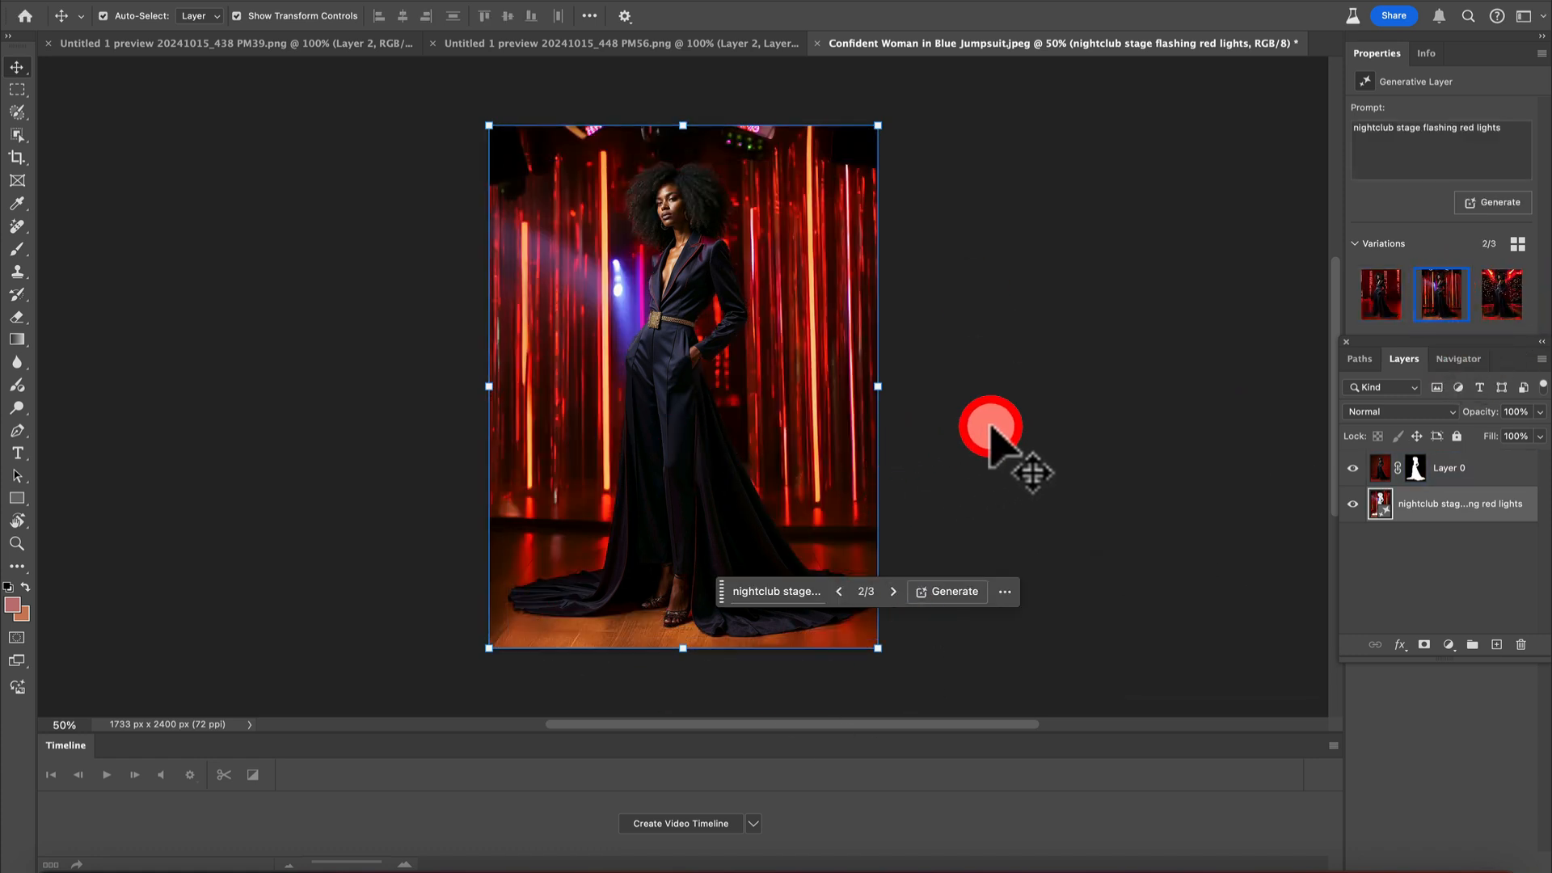
{"action": "left_click", "coordinate": [1054, 396]}
{"action": "left_click", "coordinate": [935, 399]}
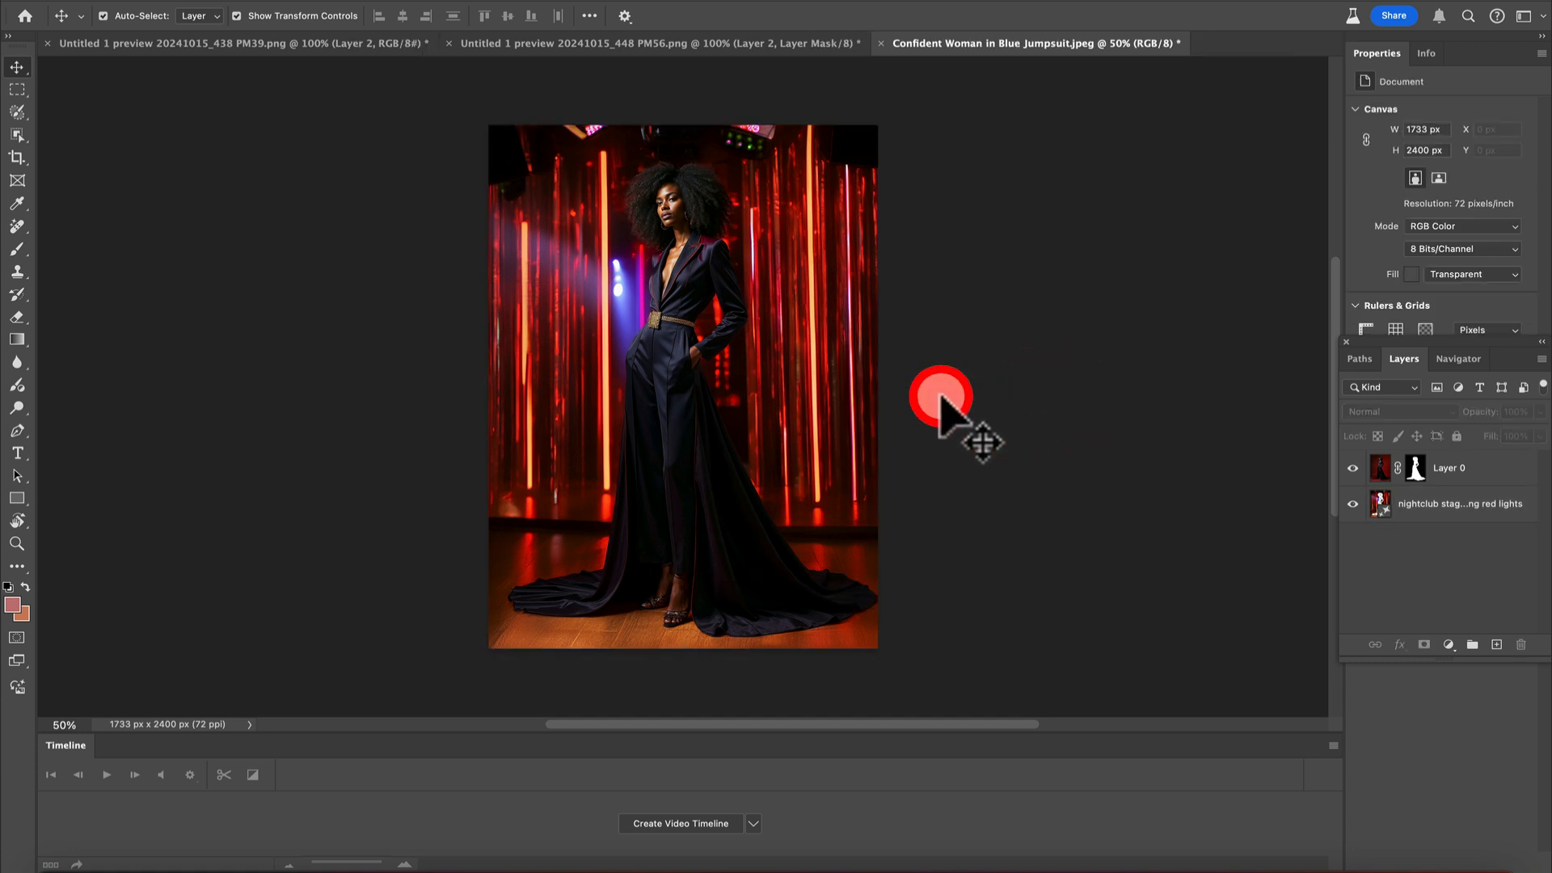
{"action": "left_click", "coordinate": [832, 512]}
{"action": "left_click", "coordinate": [662, 521]}
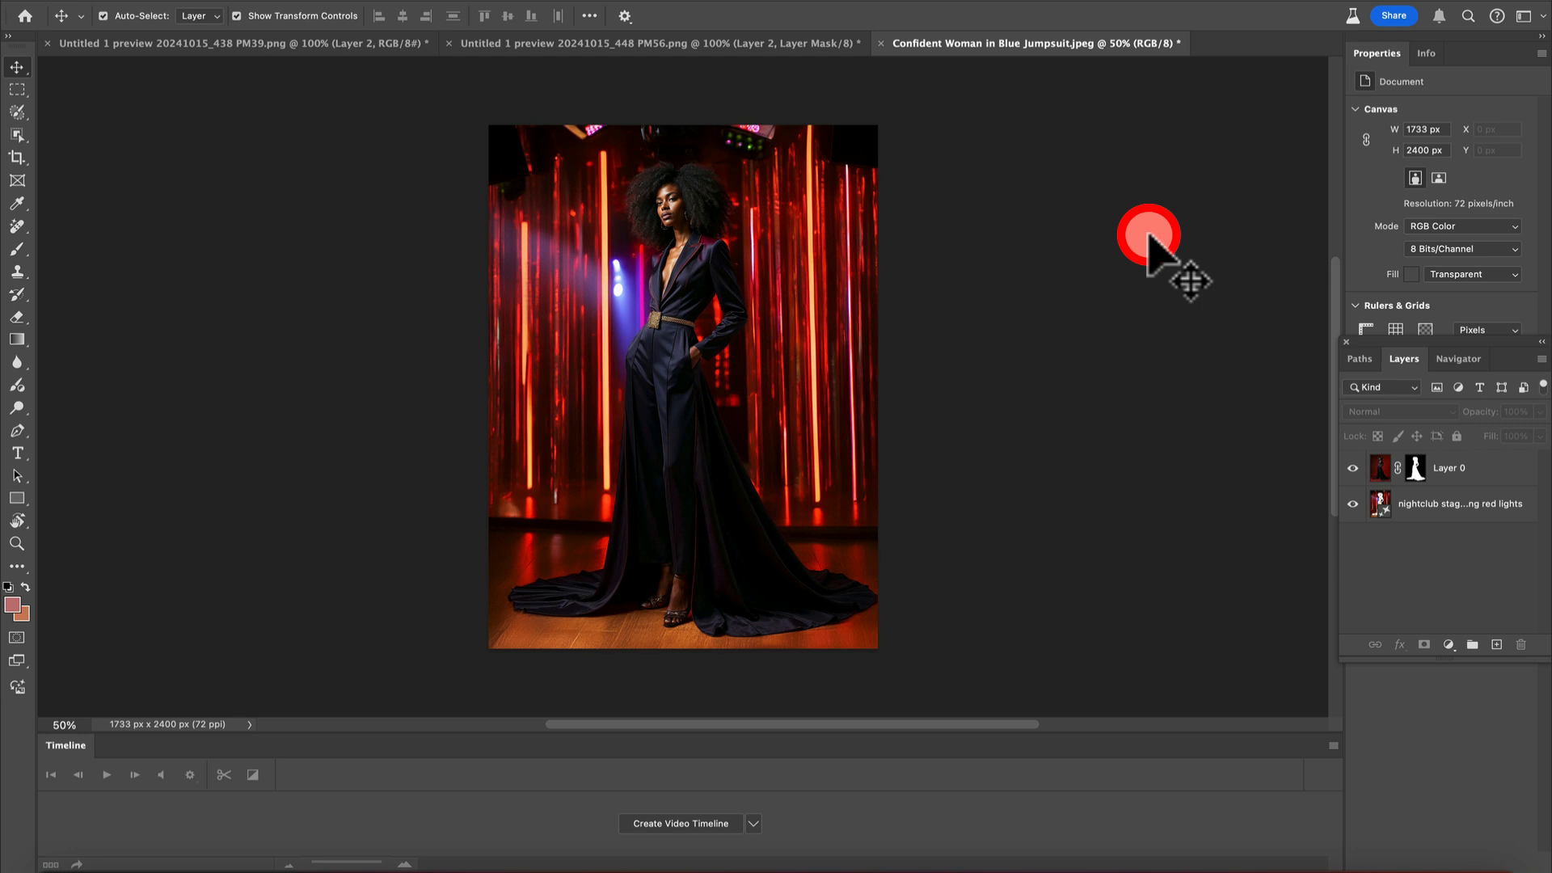
{"action": "left_click", "coordinate": [1378, 471]}
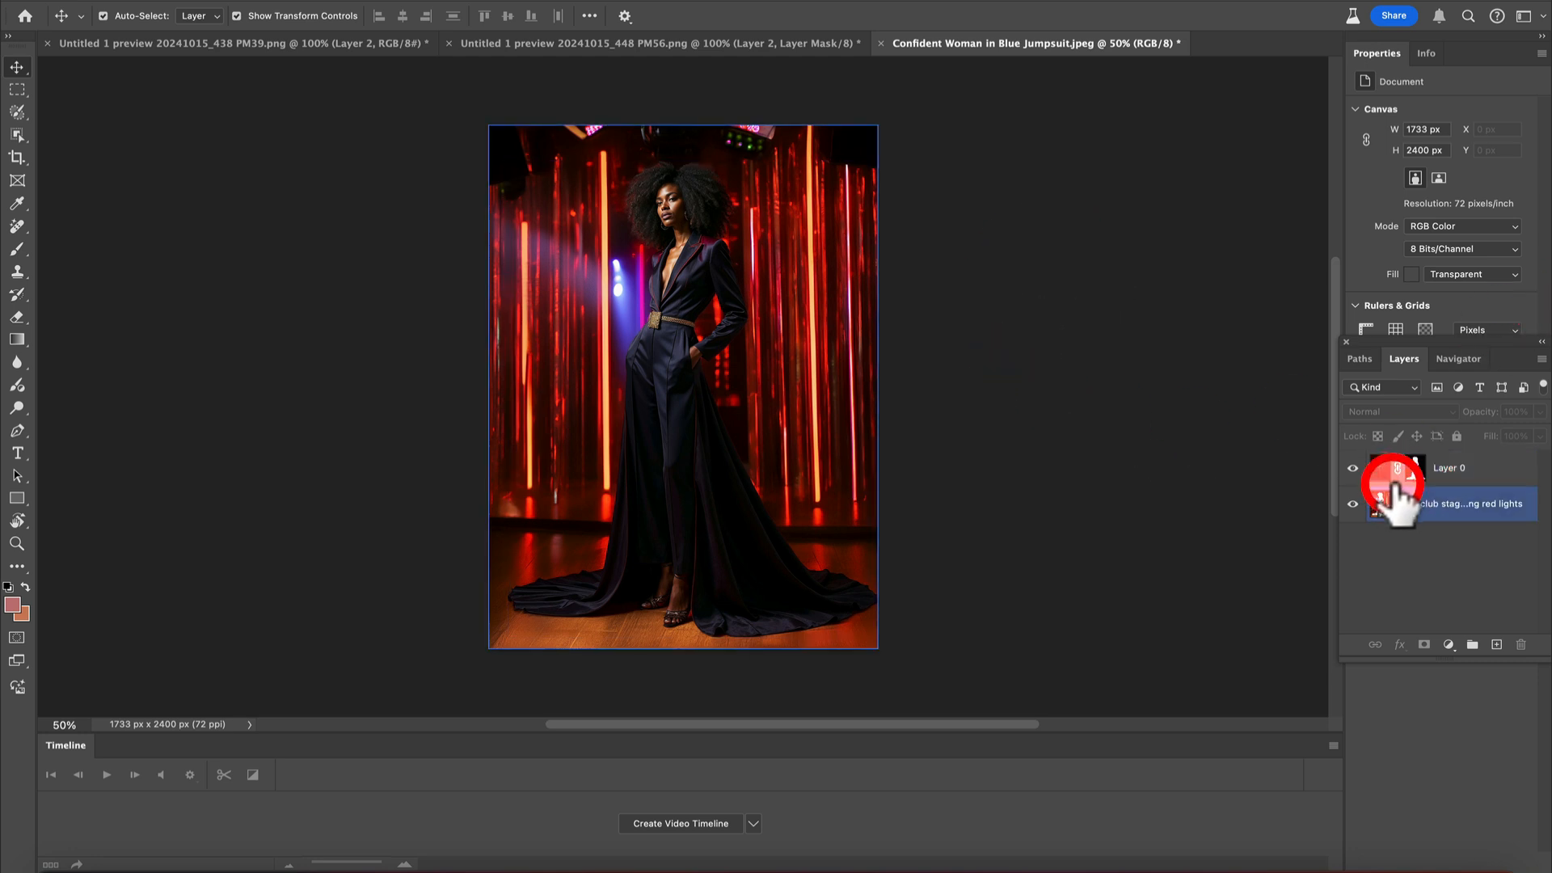
{"action": "left_click", "coordinate": [608, 243]}
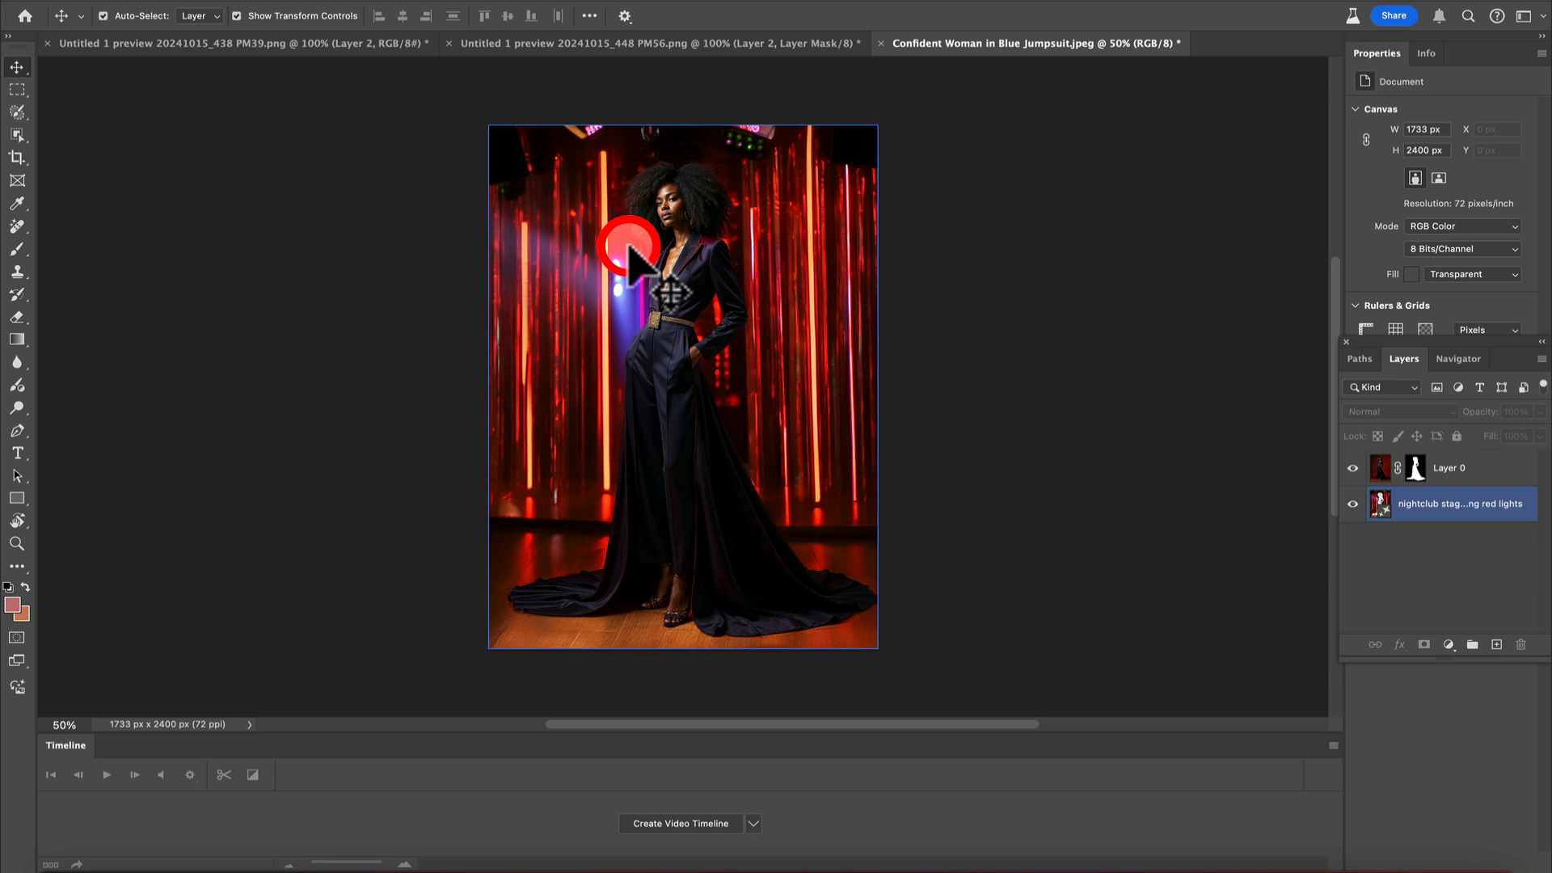
{"action": "scroll", "coordinate": [608, 243], "scroll_direction": "right", "scroll_amount": 3}
{"action": "left_click", "coordinate": [713, 296]}
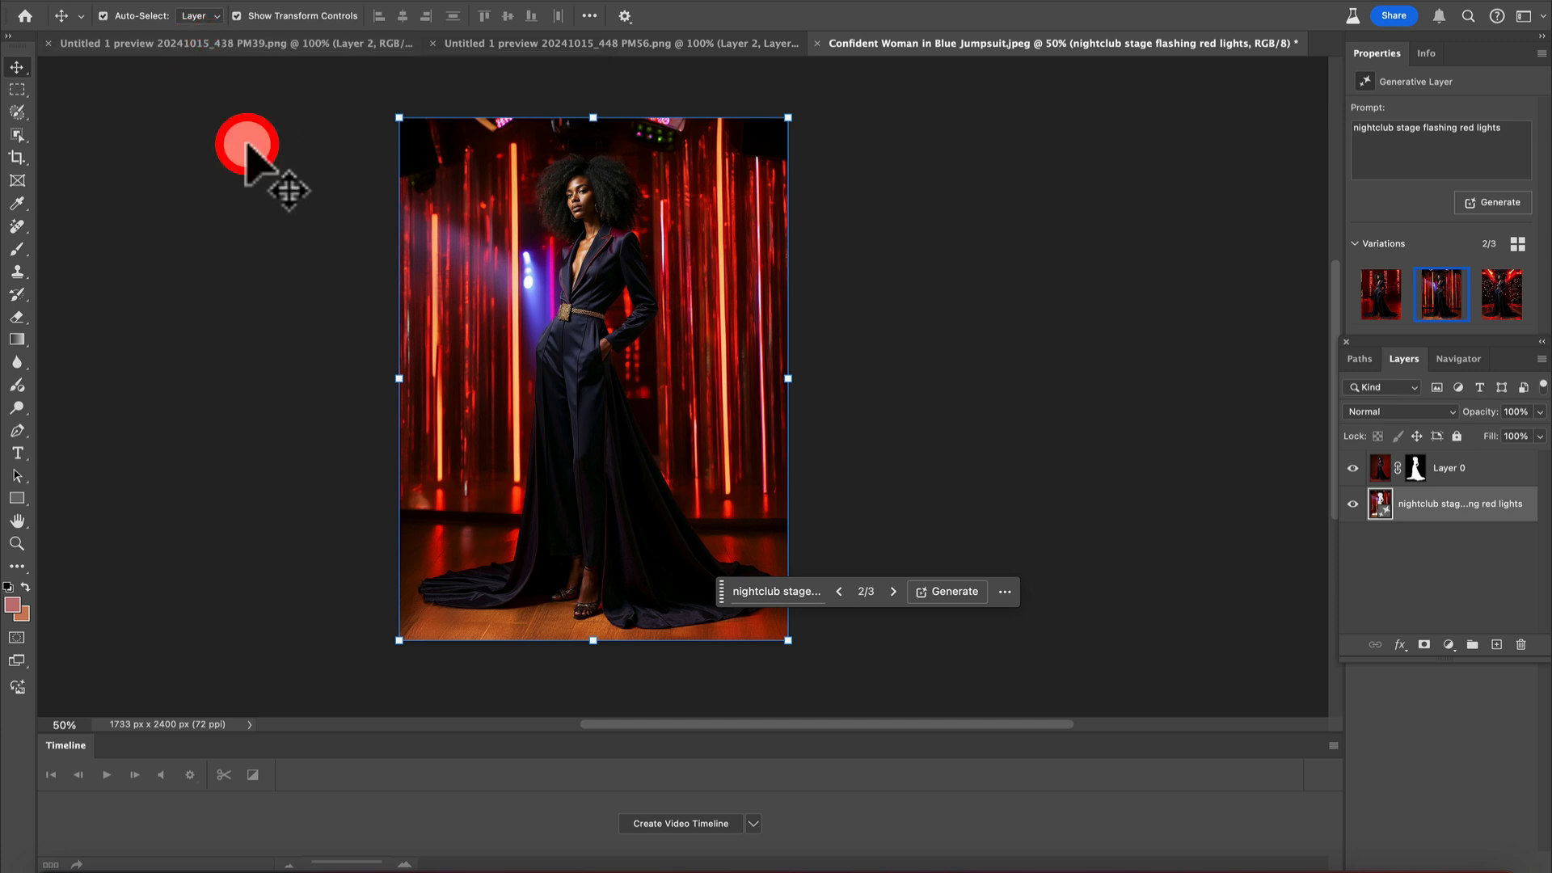
{"action": "left_click", "coordinate": [154, 163]}
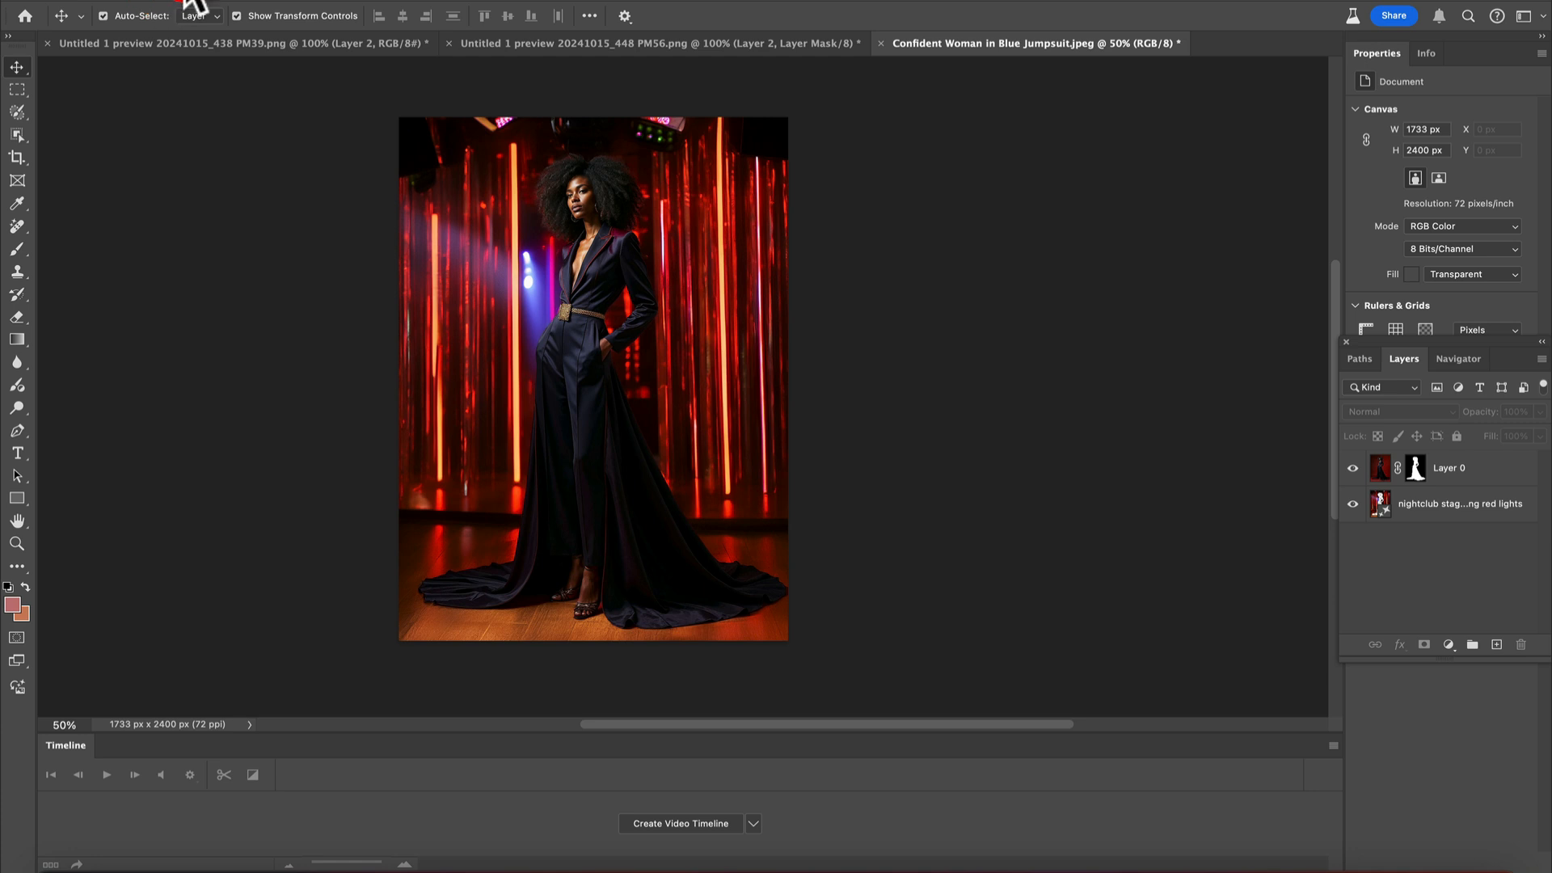
Open the Generative Workspace and generate images from the prompt "dress shoes and dress hats", replacing the existing prompt.
{"action": "left_click", "coordinate": [220, 2]}
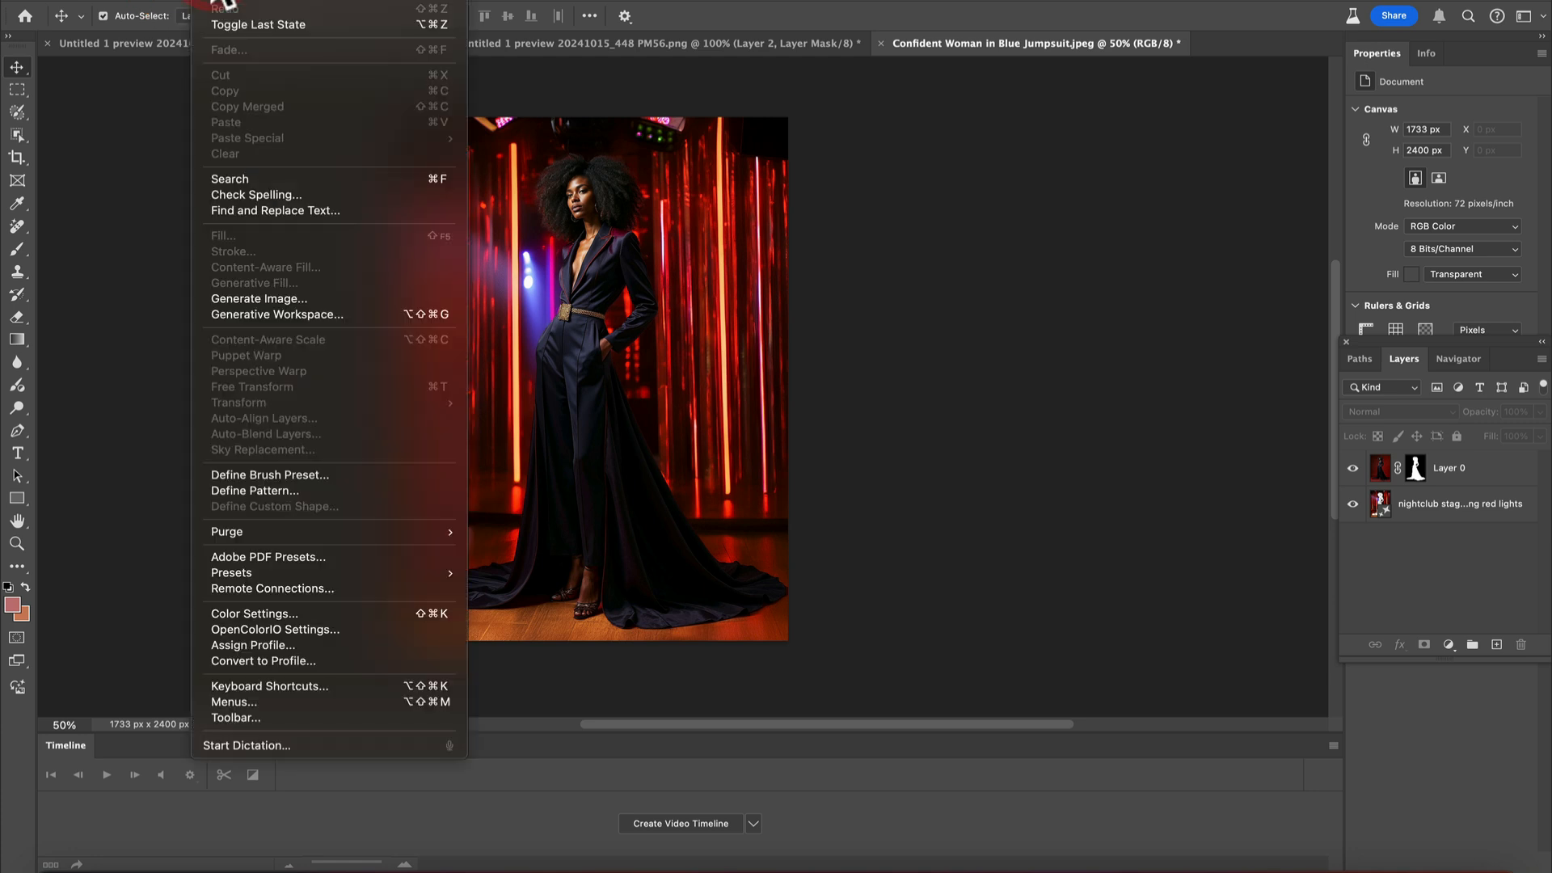
{"action": "left_click", "coordinate": [291, 316]}
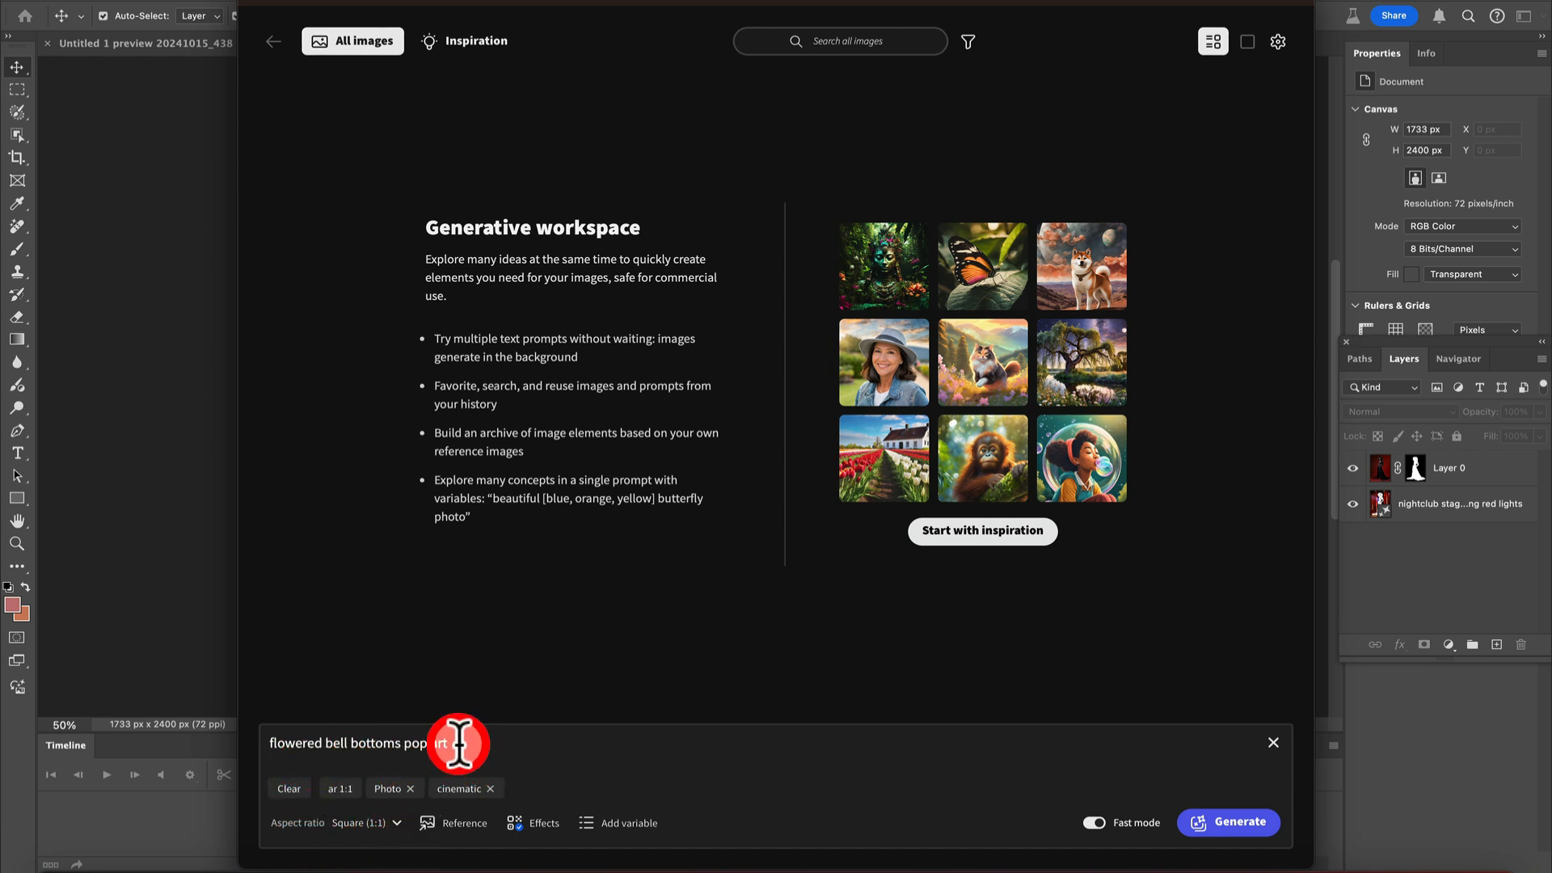
{"action": "left_click_drag", "start_coordinate": [453, 743], "coordinate": [256, 743]}
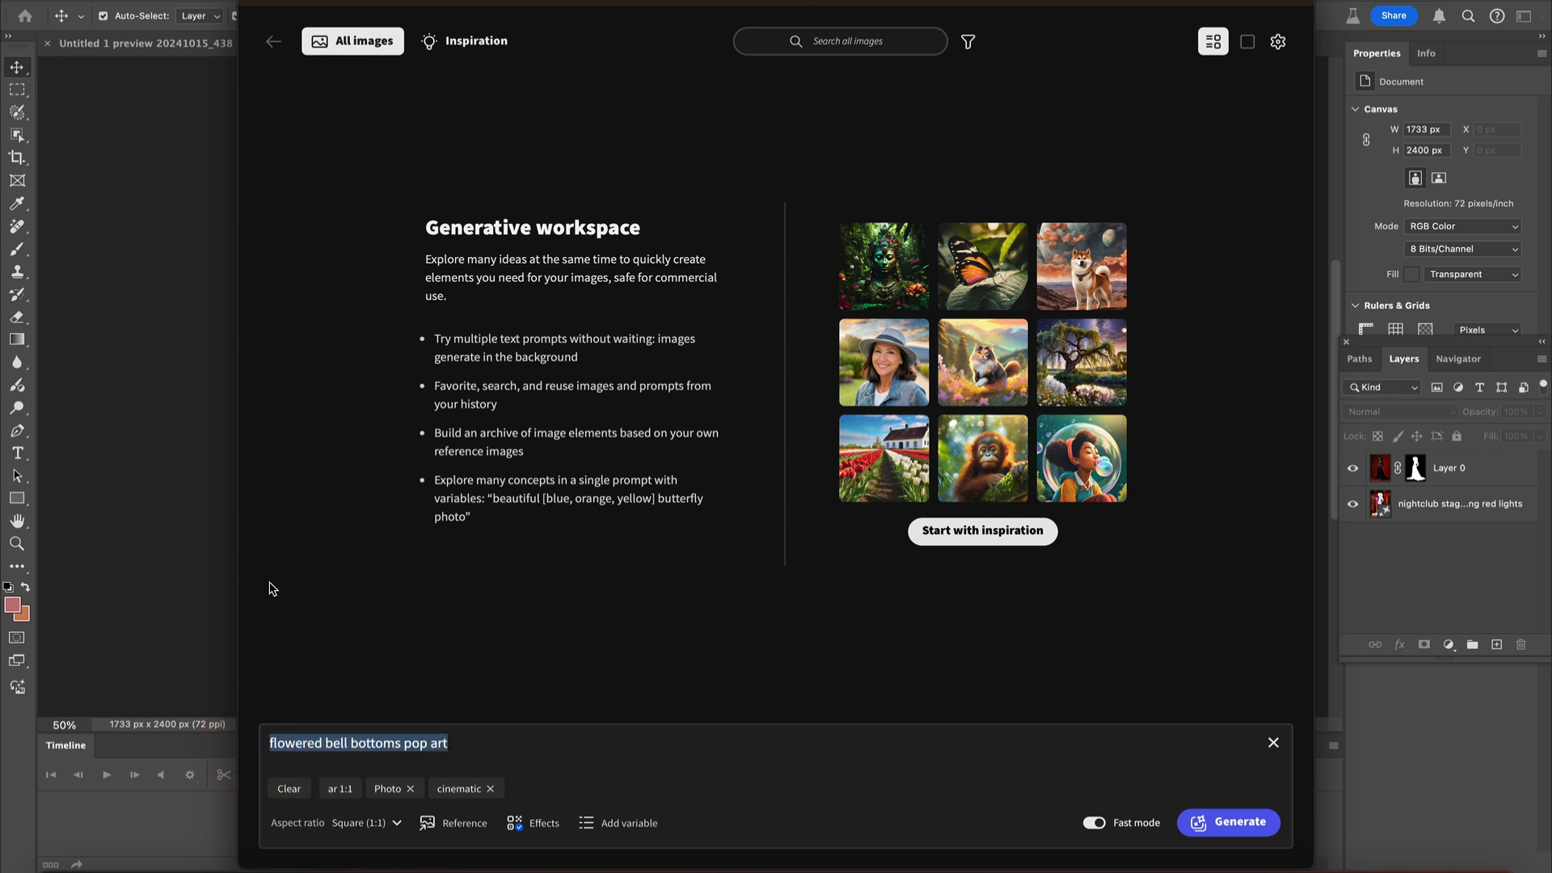
{"action": "type", "text": "dress shoes and dress hats"}
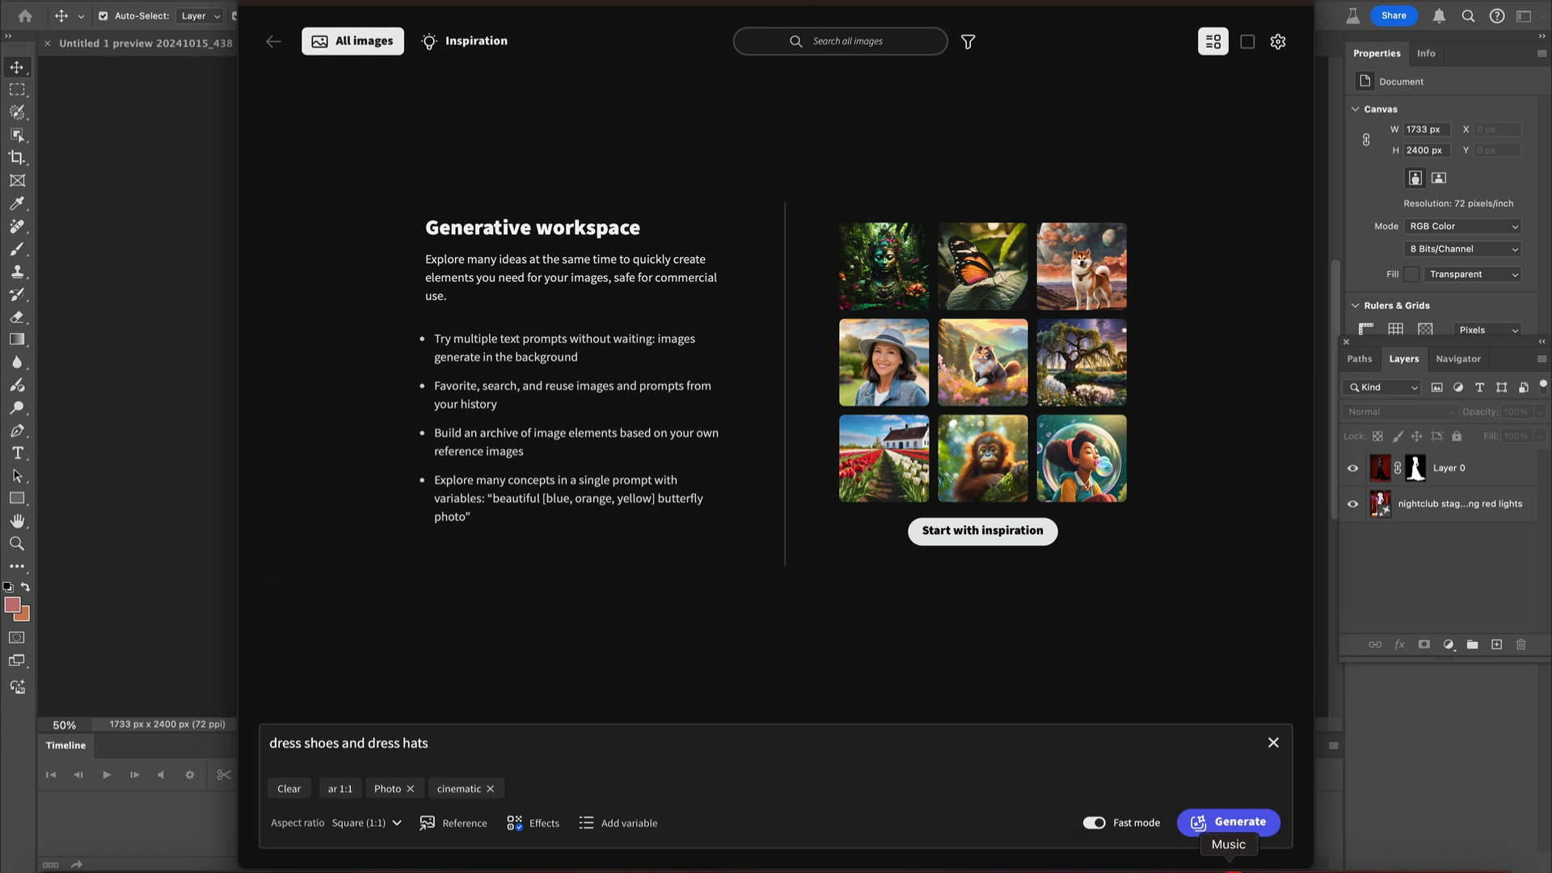
{"action": "left_click", "coordinate": [1239, 824]}
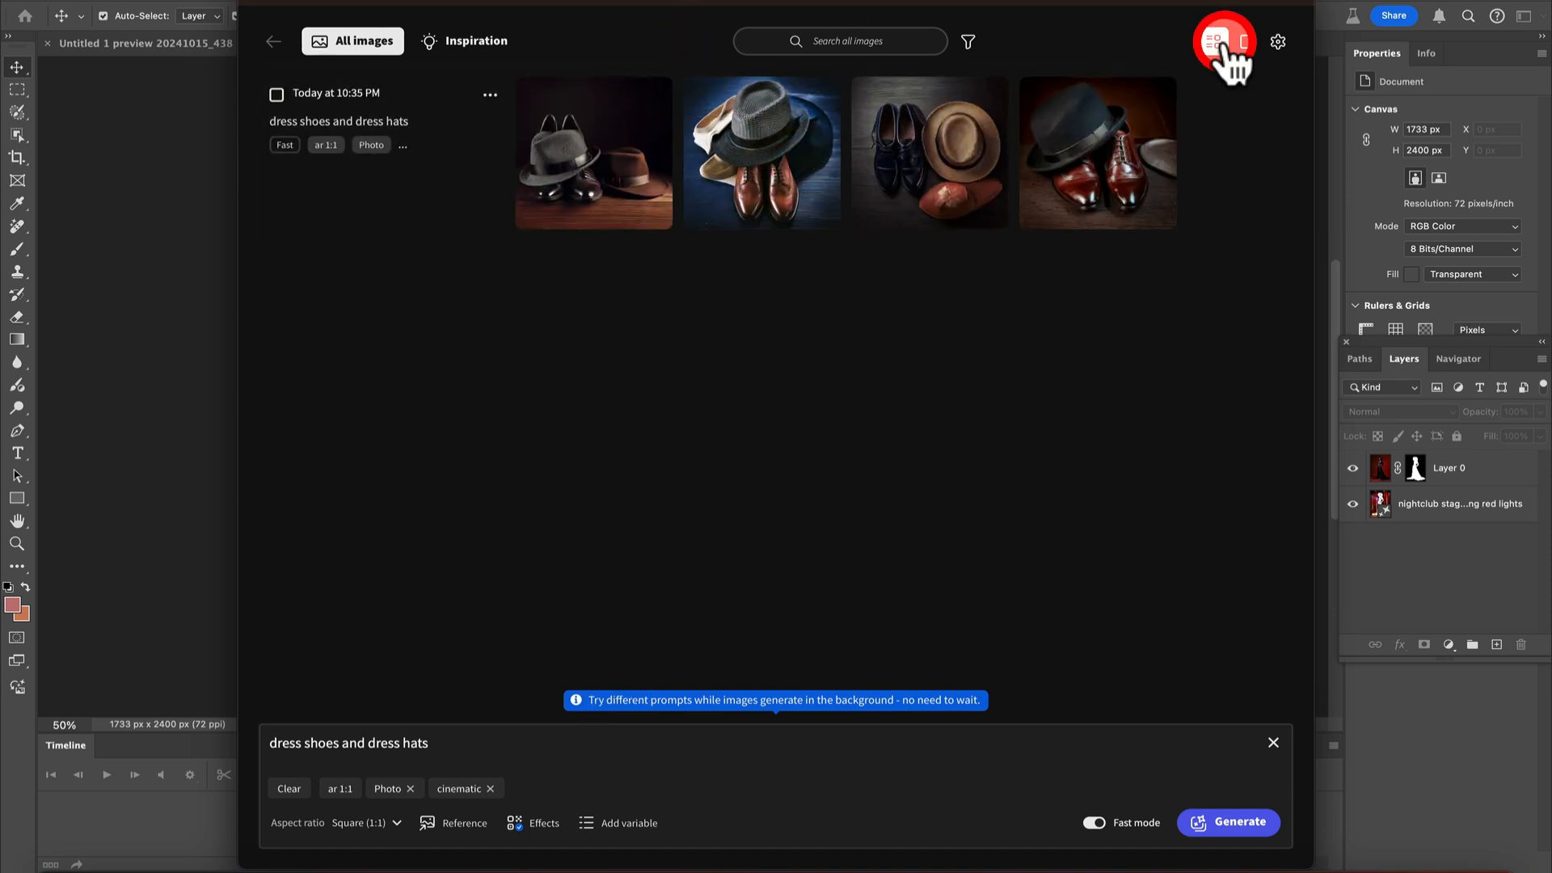
Switch the generated shoe and hat images to single-image view and look through the third and second results.
{"action": "left_click", "coordinate": [1246, 42]}
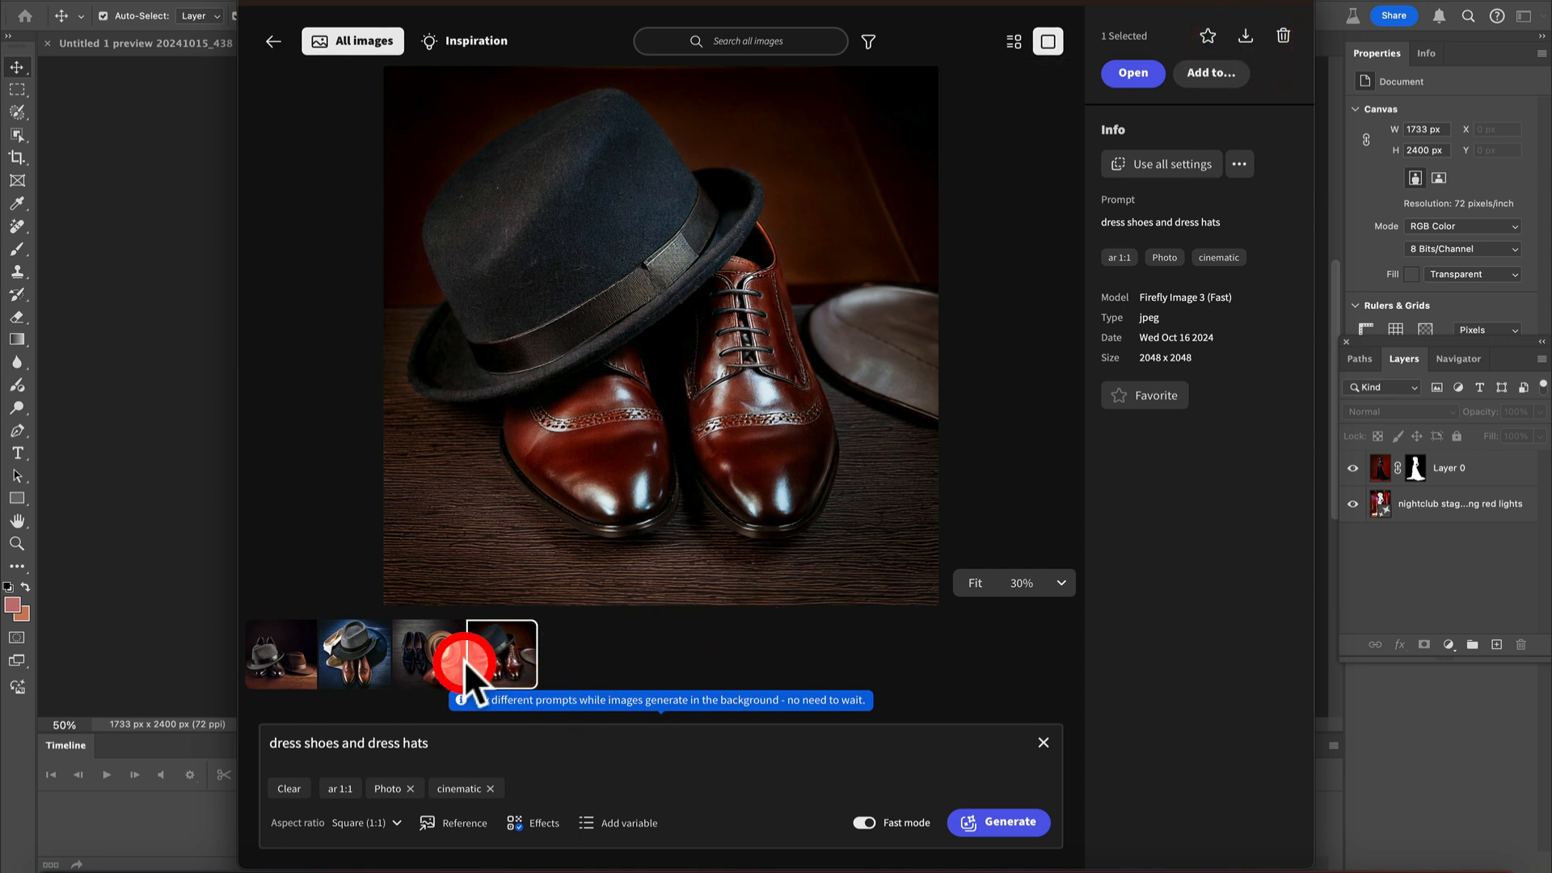
{"action": "left_click", "coordinate": [429, 645]}
{"action": "left_click", "coordinate": [357, 649]}
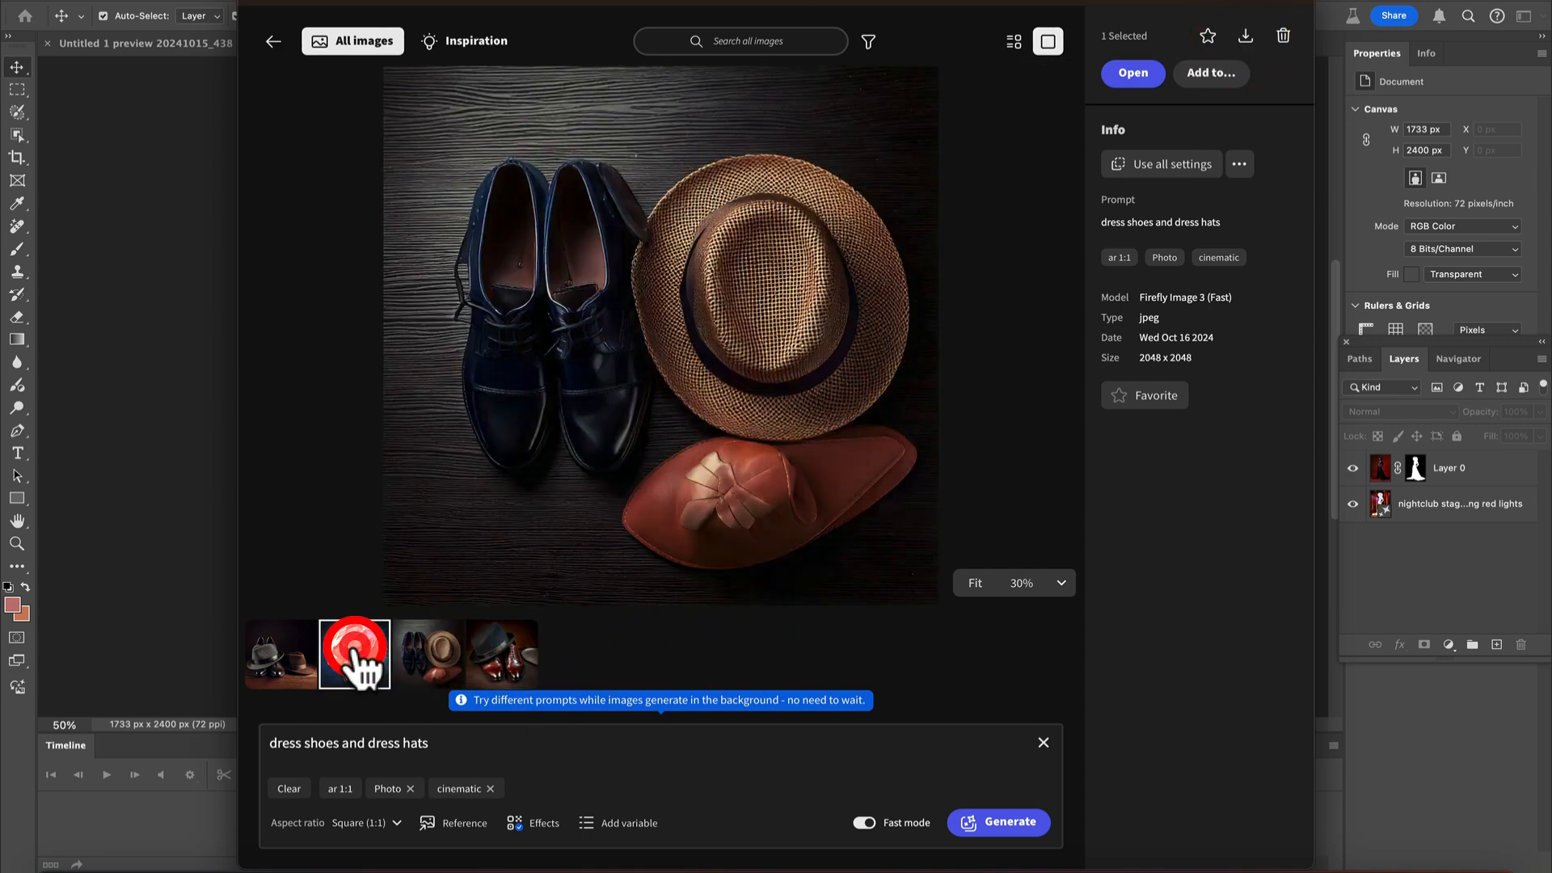
View the first generated shoe and hat image enlarged, and return to the grid of all results.
{"action": "left_click", "coordinate": [297, 648]}
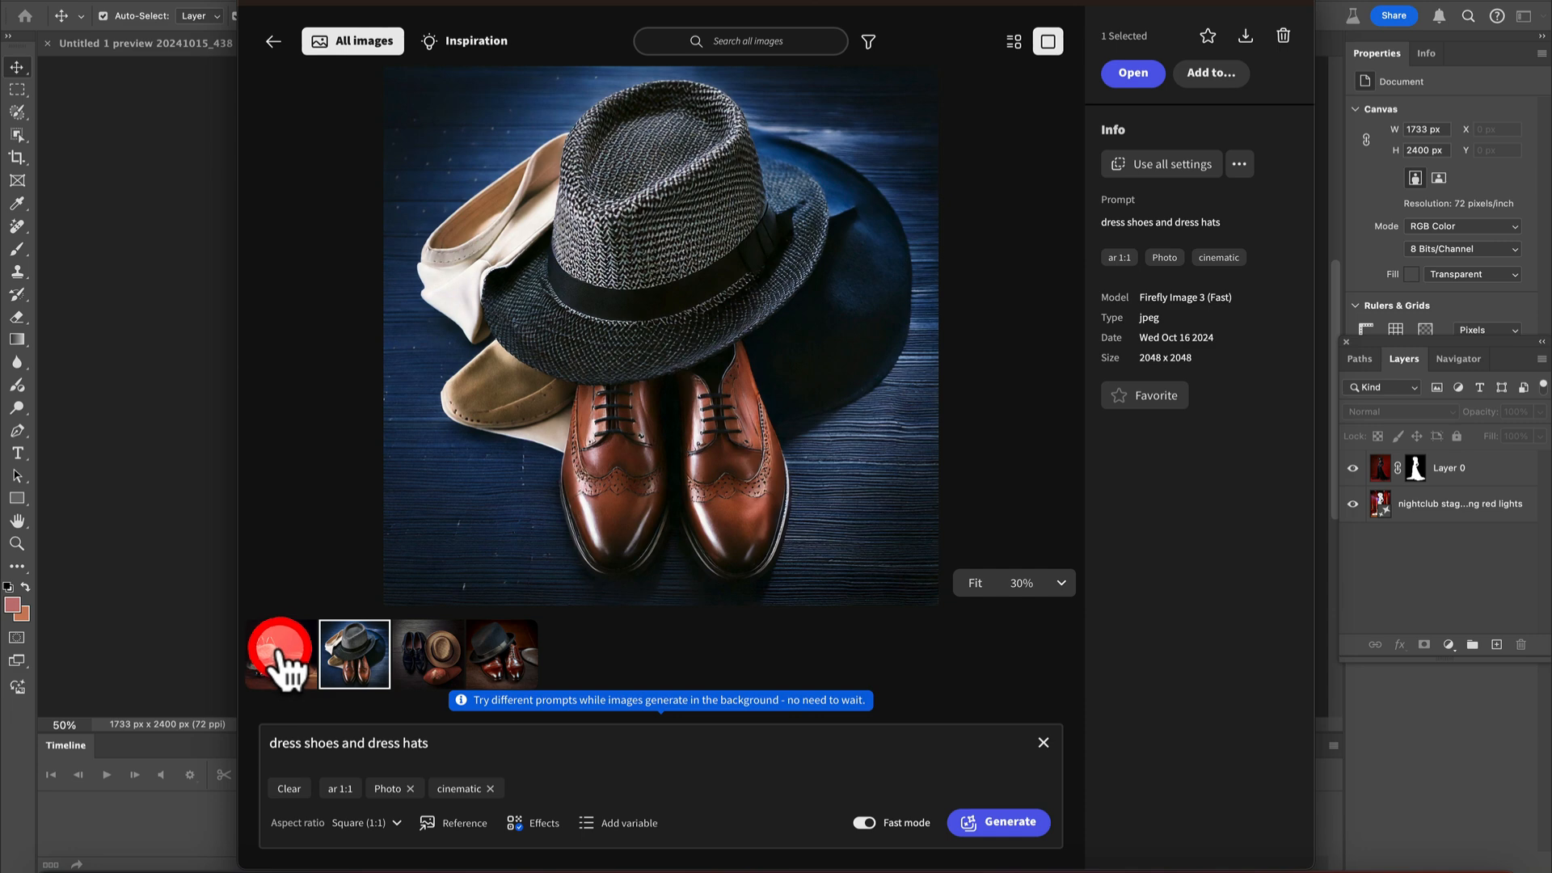
{"action": "left_click", "coordinate": [279, 649]}
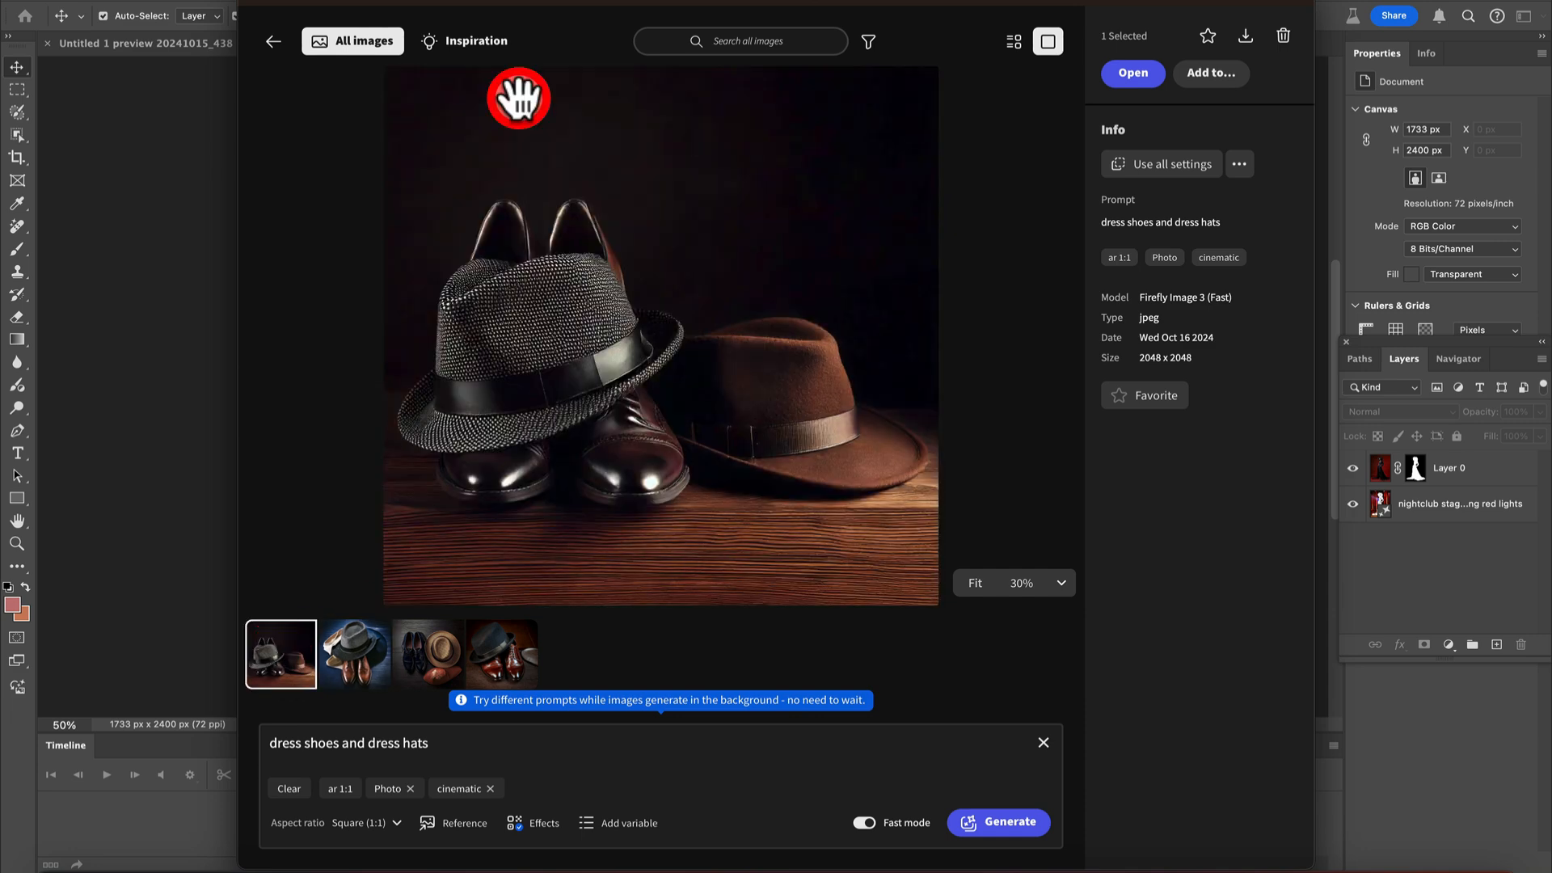
{"action": "left_click", "coordinate": [273, 40]}
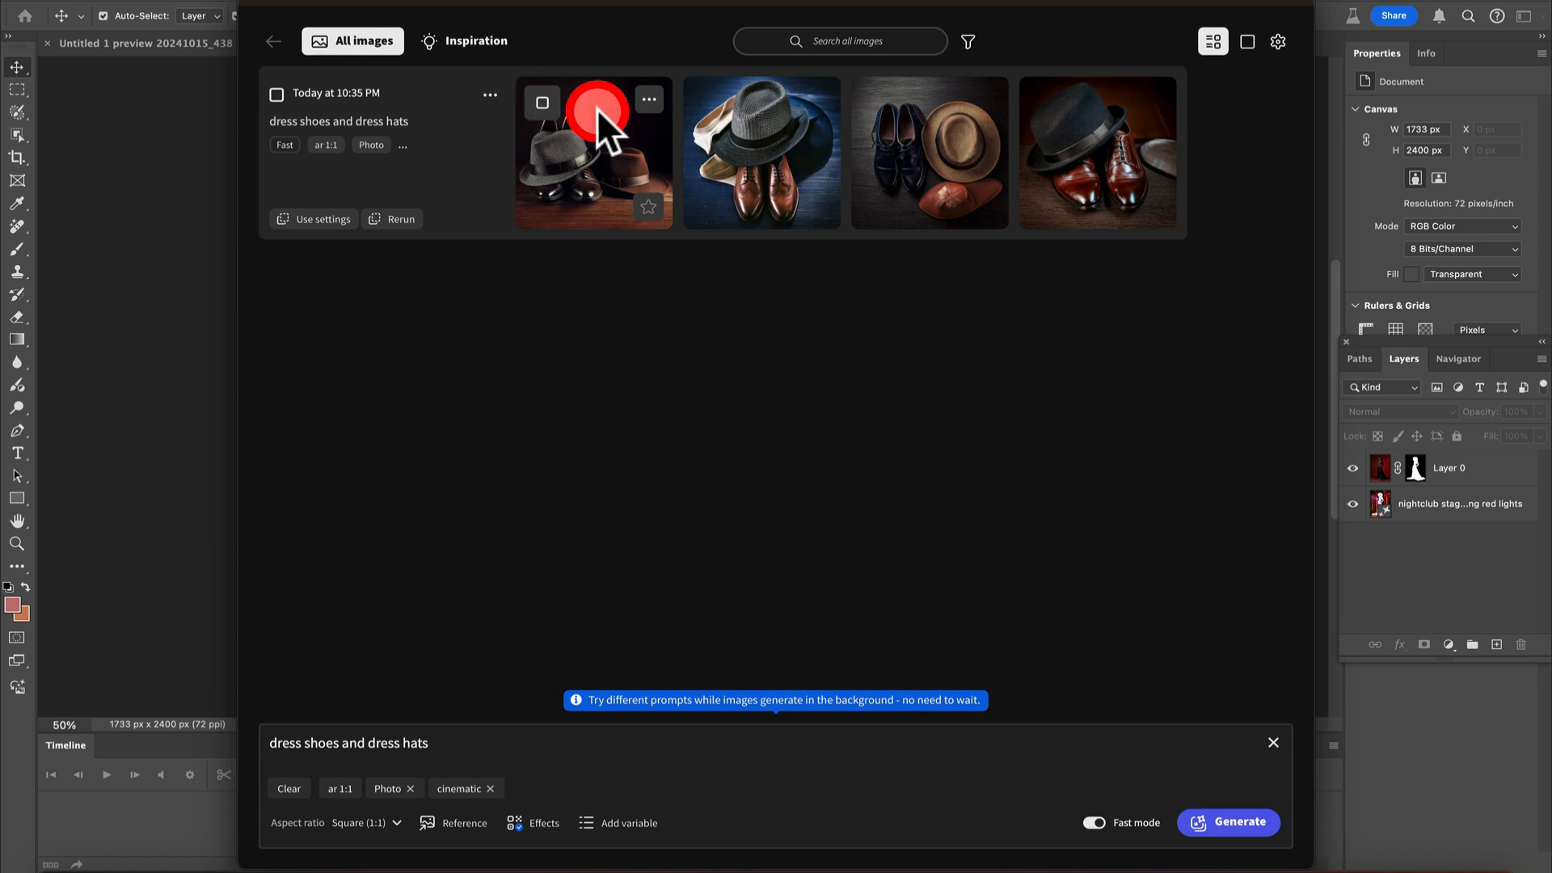
Check the options available for the first image, and generate another set from the same "dress shoes and dress hats" prompt.
{"action": "left_click", "coordinate": [649, 99]}
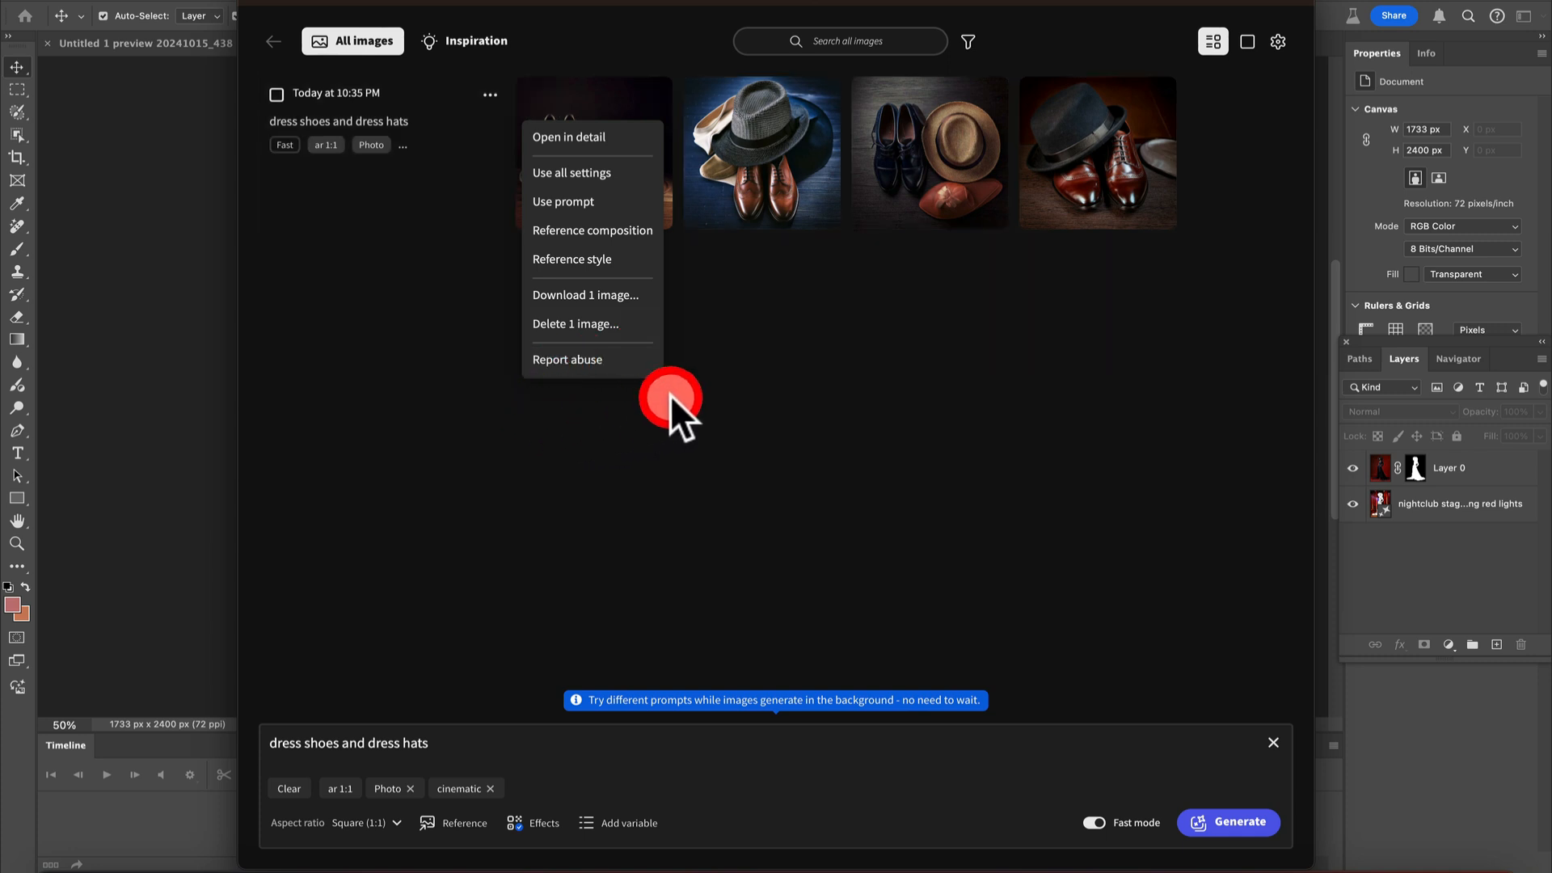
{"action": "left_click", "coordinate": [827, 377]}
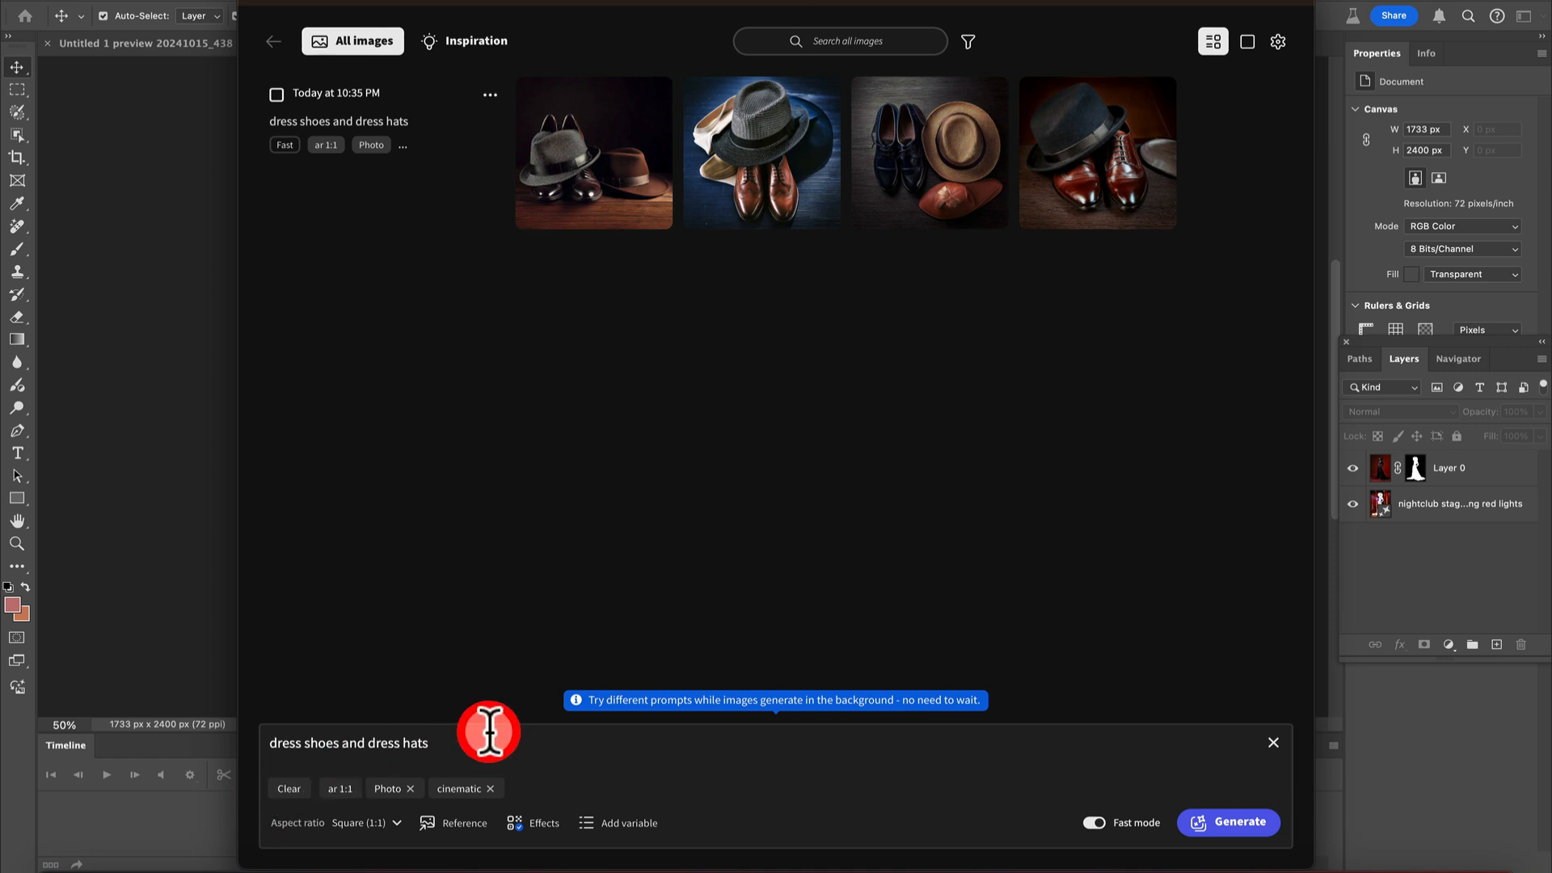
{"action": "left_click", "coordinate": [1242, 825]}
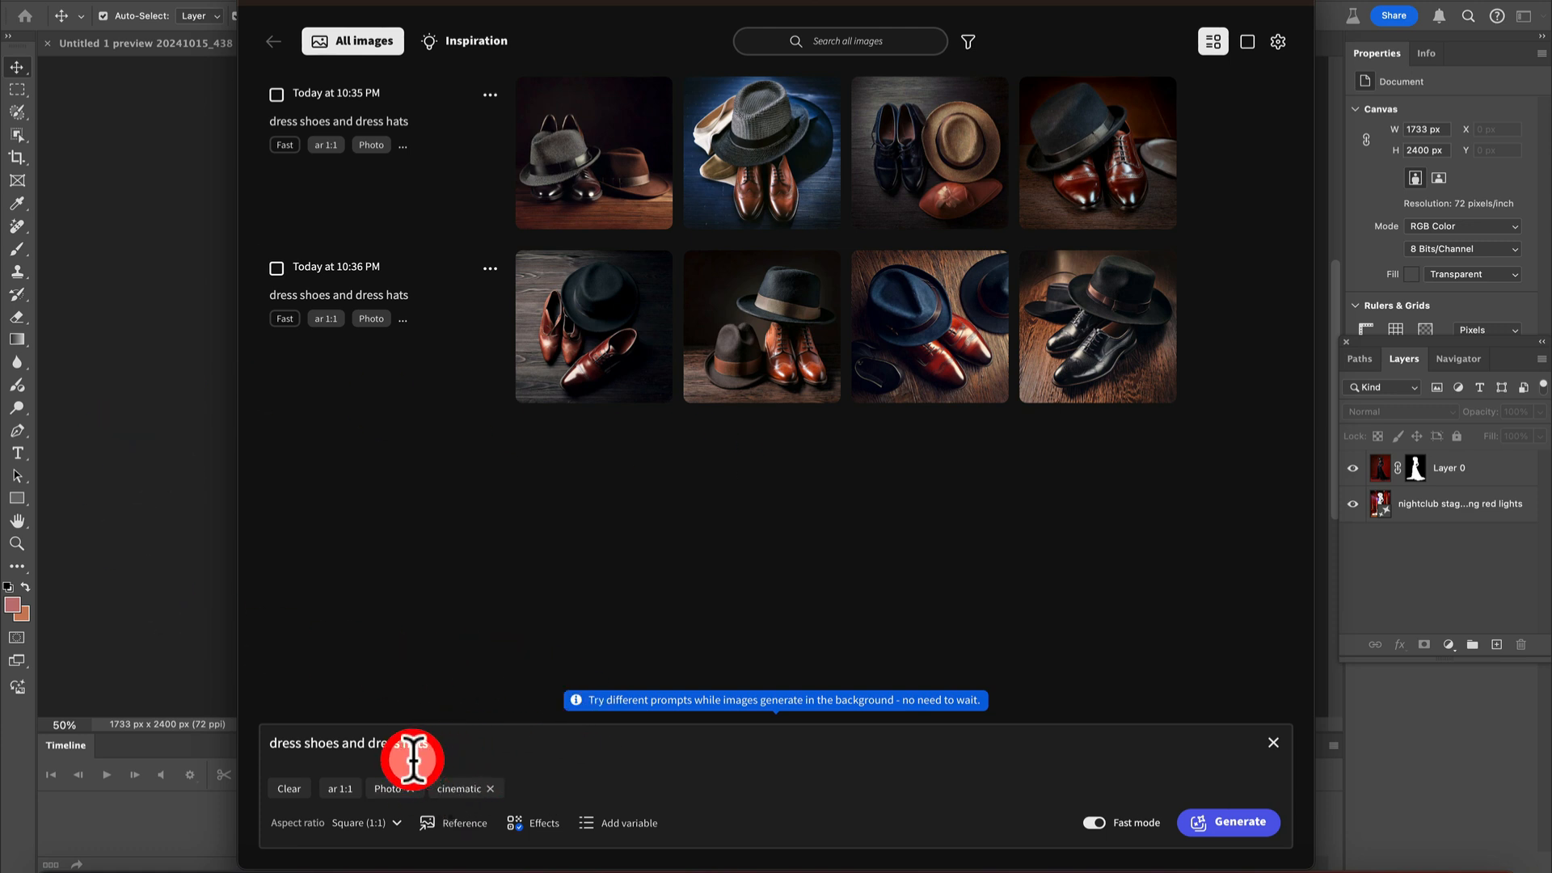
Change the prompt to "red dress shoes and red dress hats" and generate a new set of images.
{"action": "left_click", "coordinate": [270, 743]}
{"action": "type", "text": "r"}
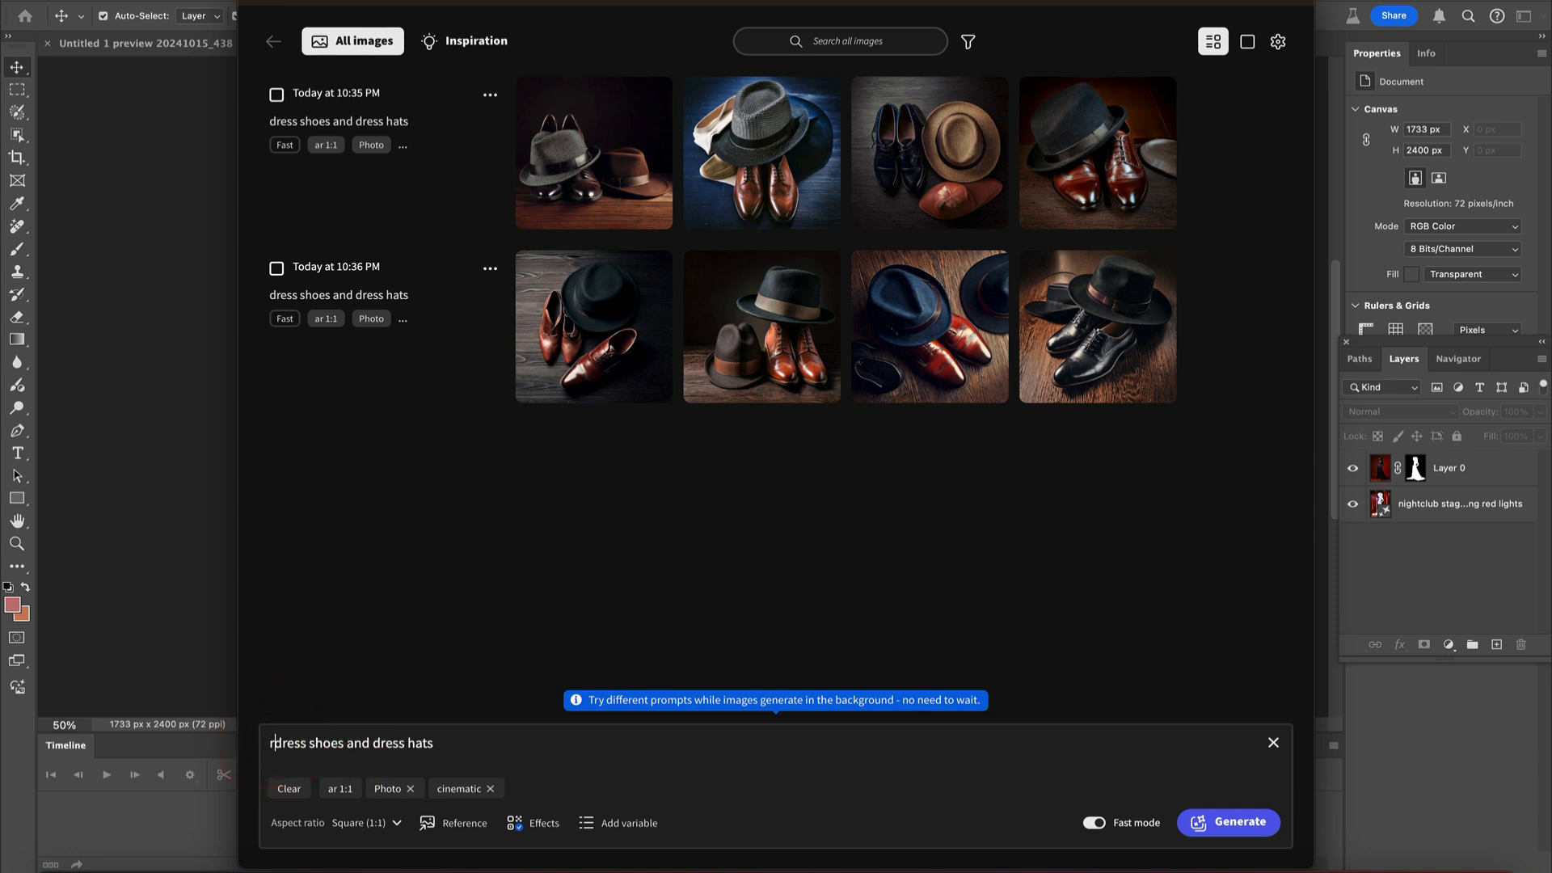
{"action": "type", "text": "ed"}
{"action": "left_click", "coordinate": [376, 743]}
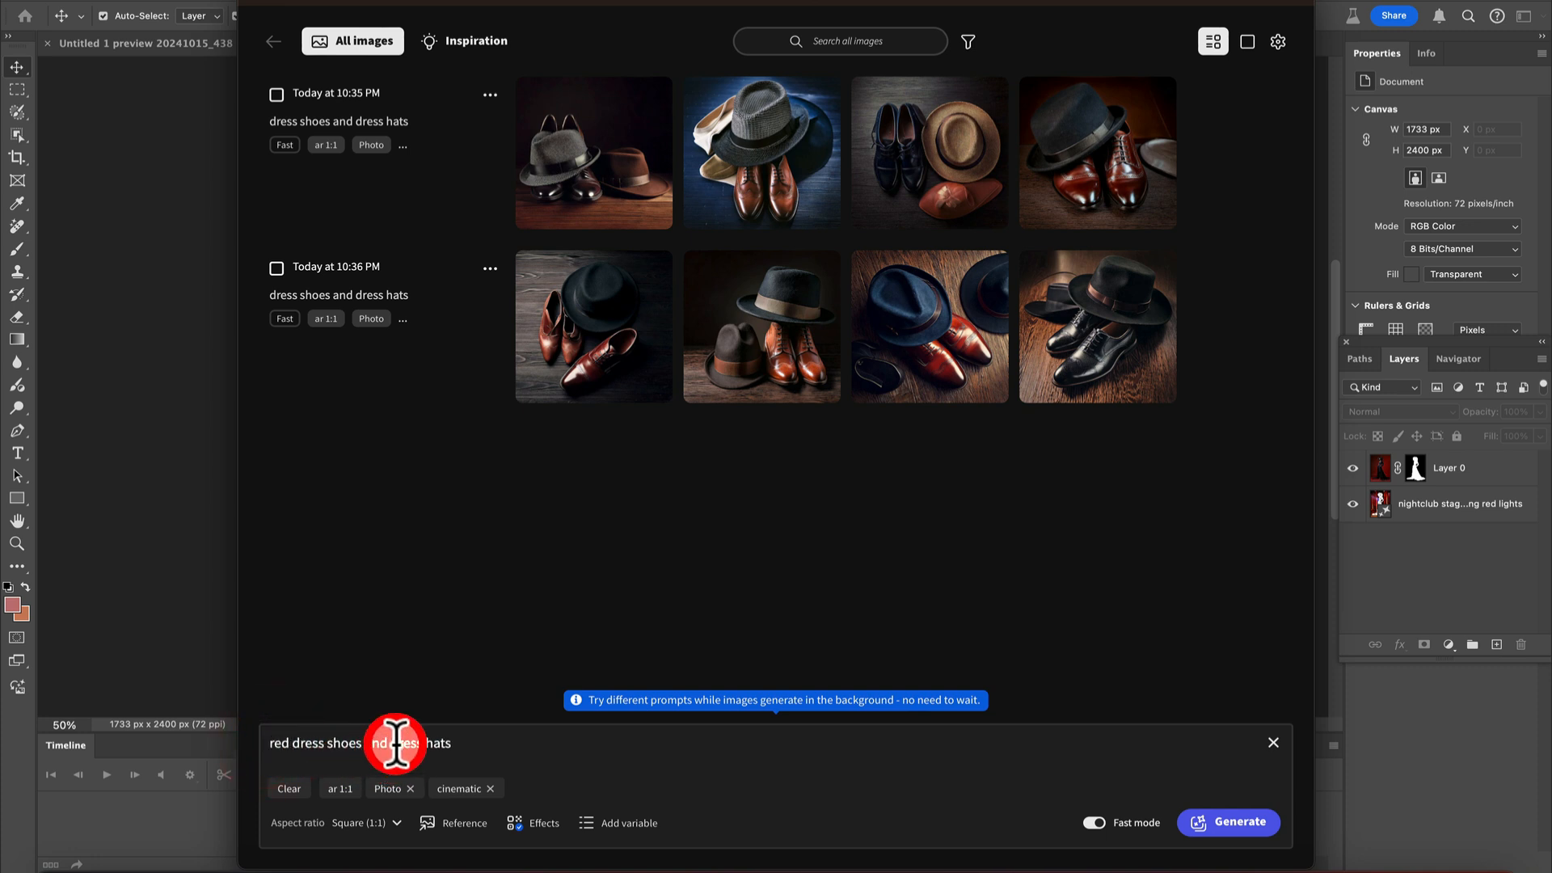
{"action": "type", "text": "re"}
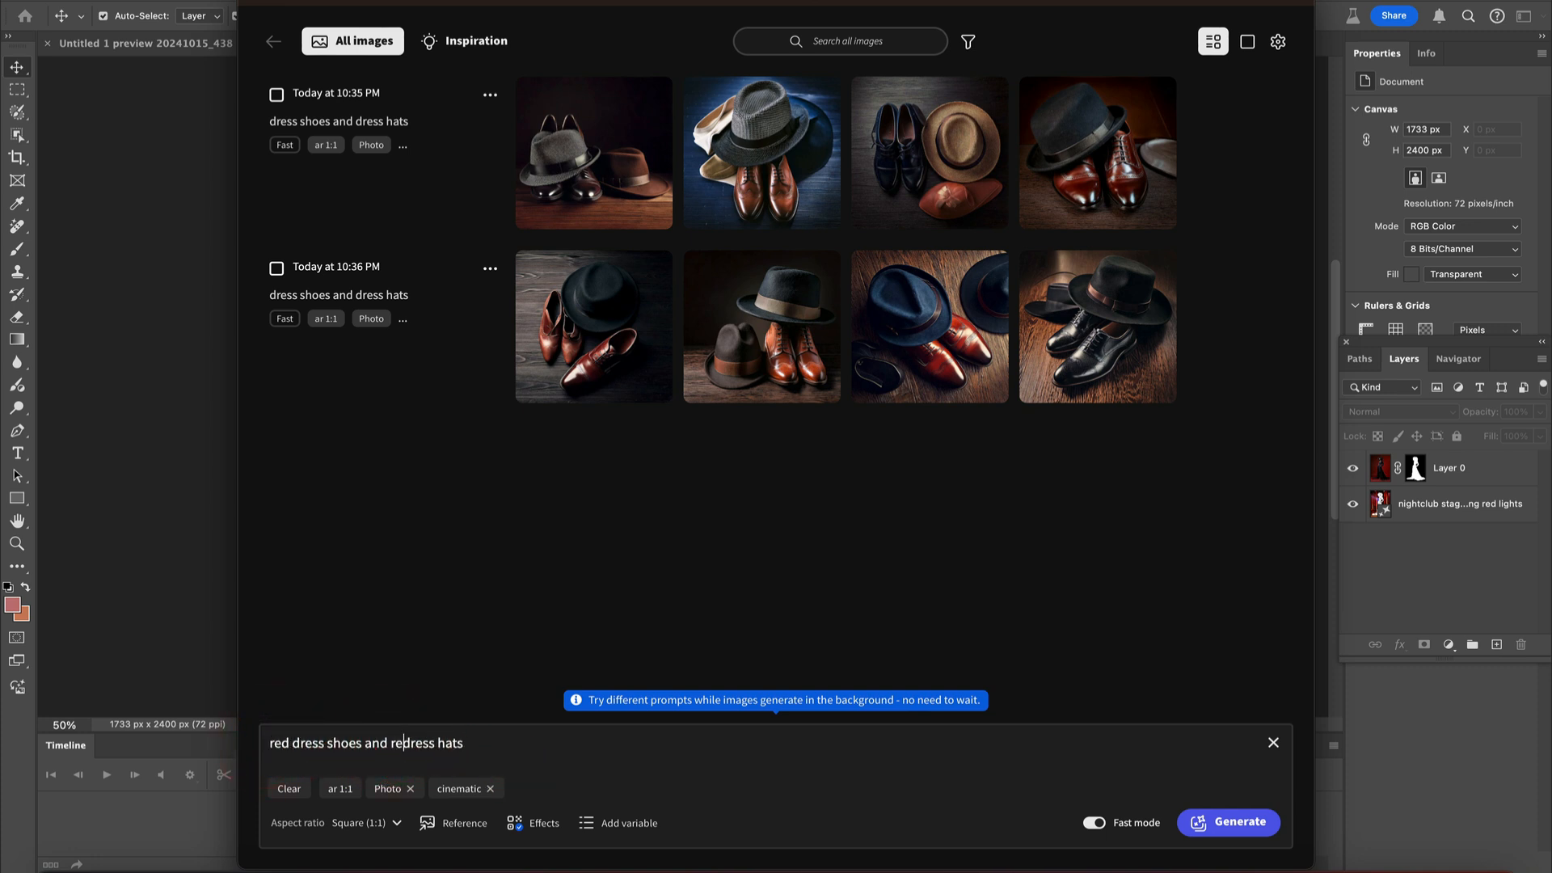
{"action": "type", "text": "d"}
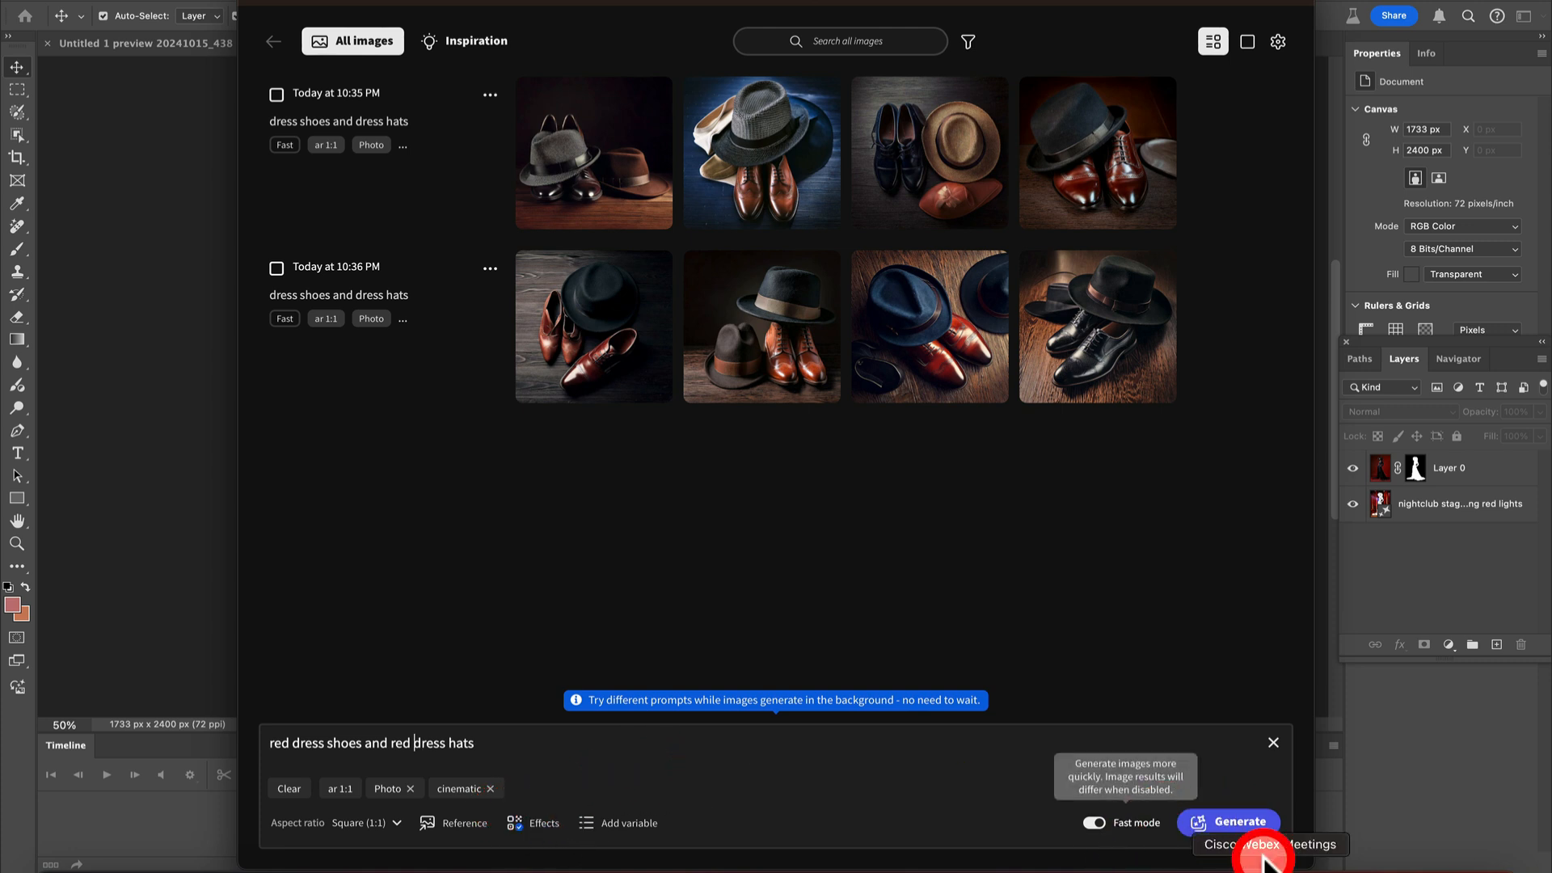
{"action": "left_click", "coordinate": [1249, 821]}
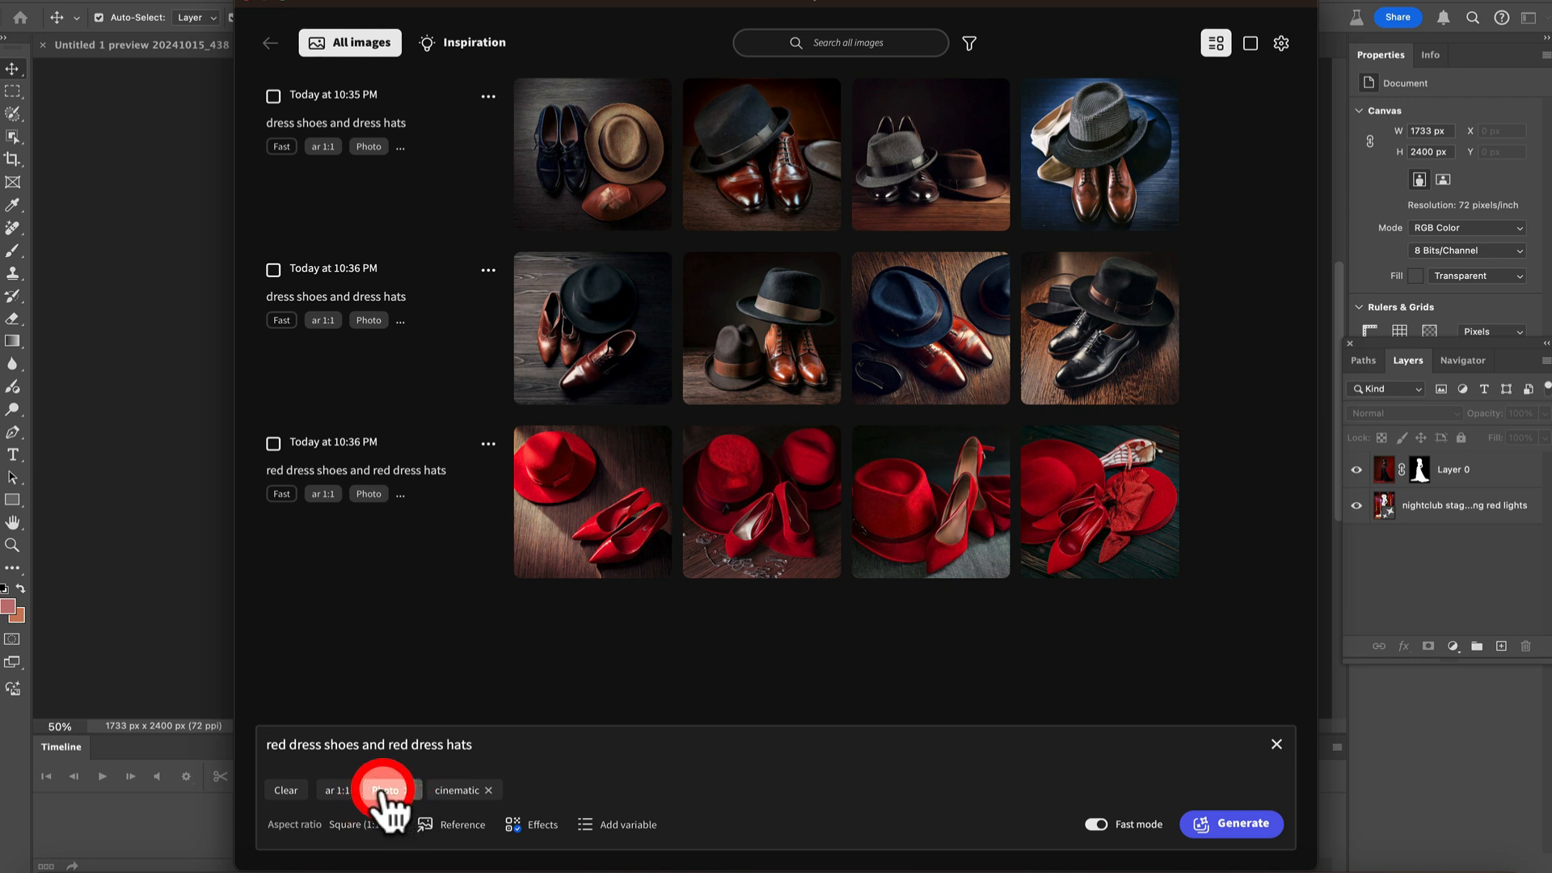
Review the composition and style reference options, and add the Digital art effect to the generation settings.
{"action": "left_click", "coordinate": [467, 825]}
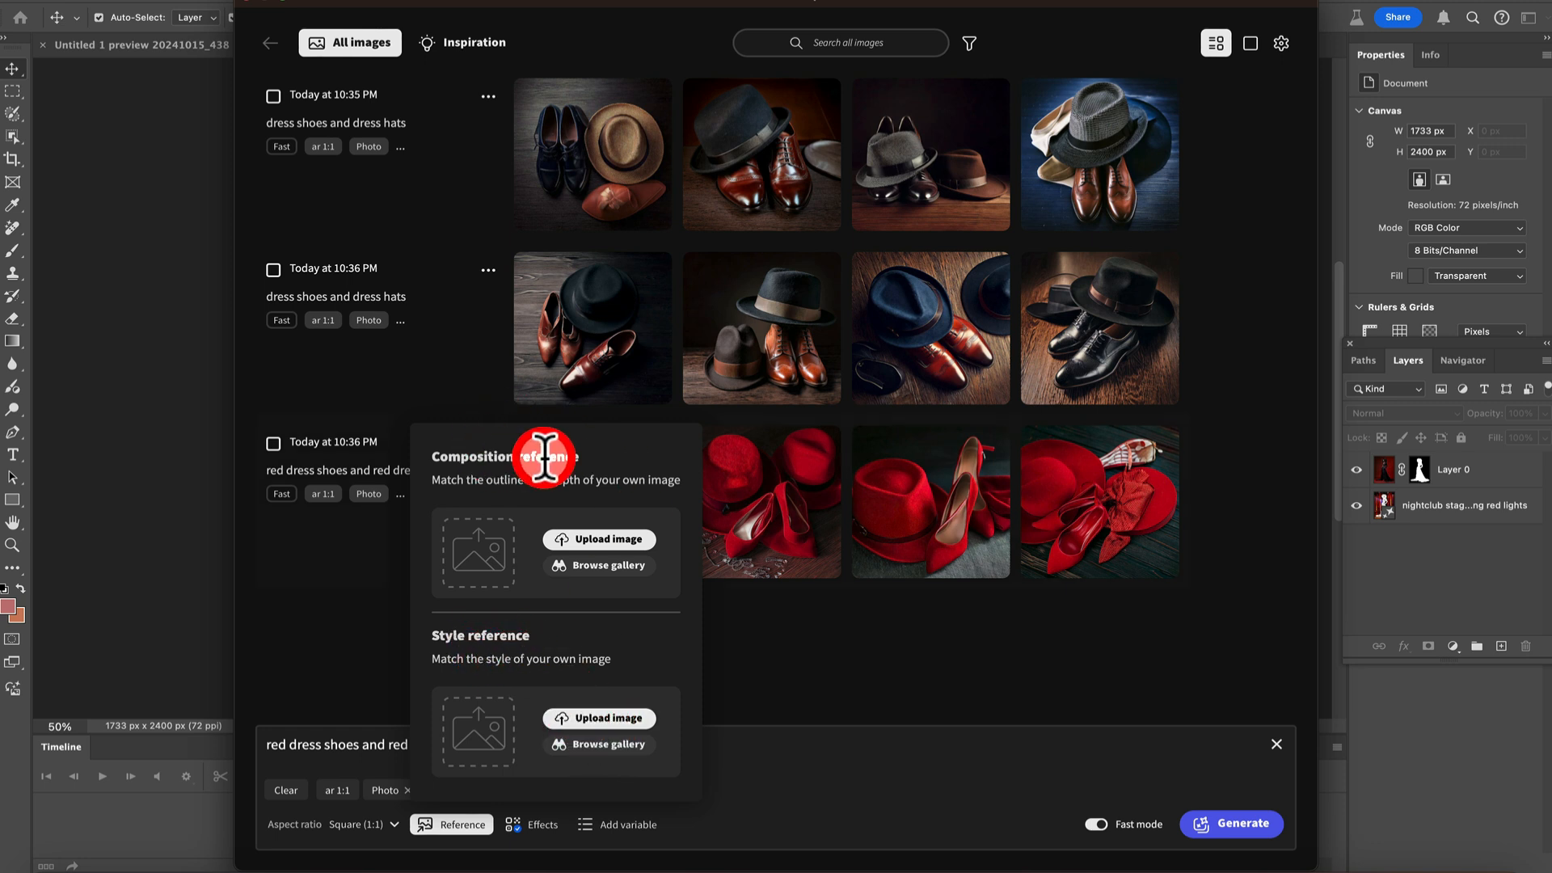
{"action": "left_click", "coordinate": [856, 697]}
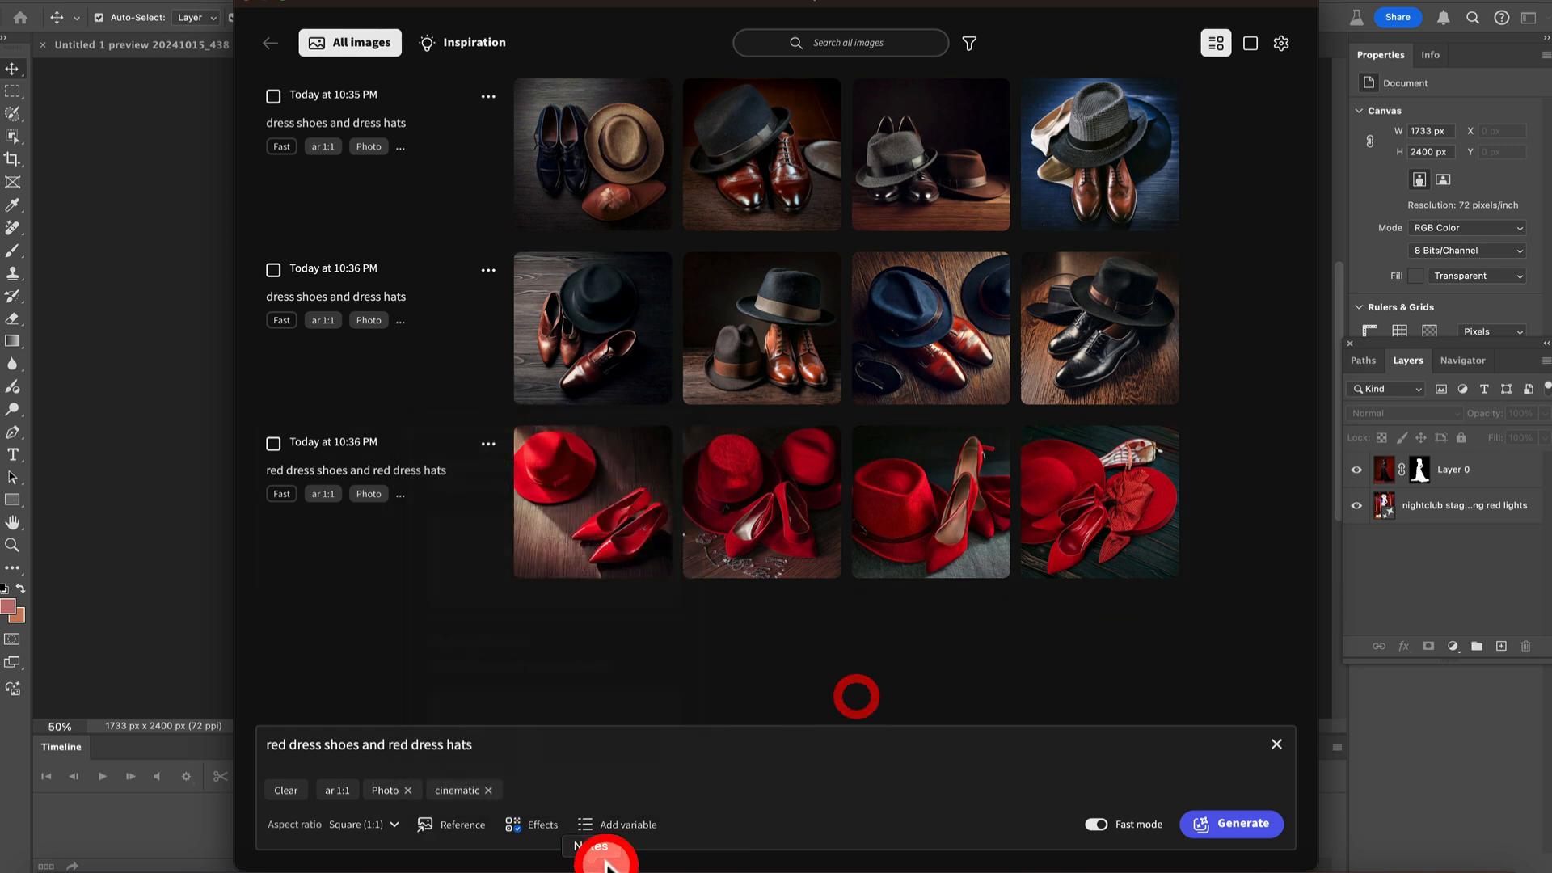
{"action": "left_click", "coordinate": [535, 824]}
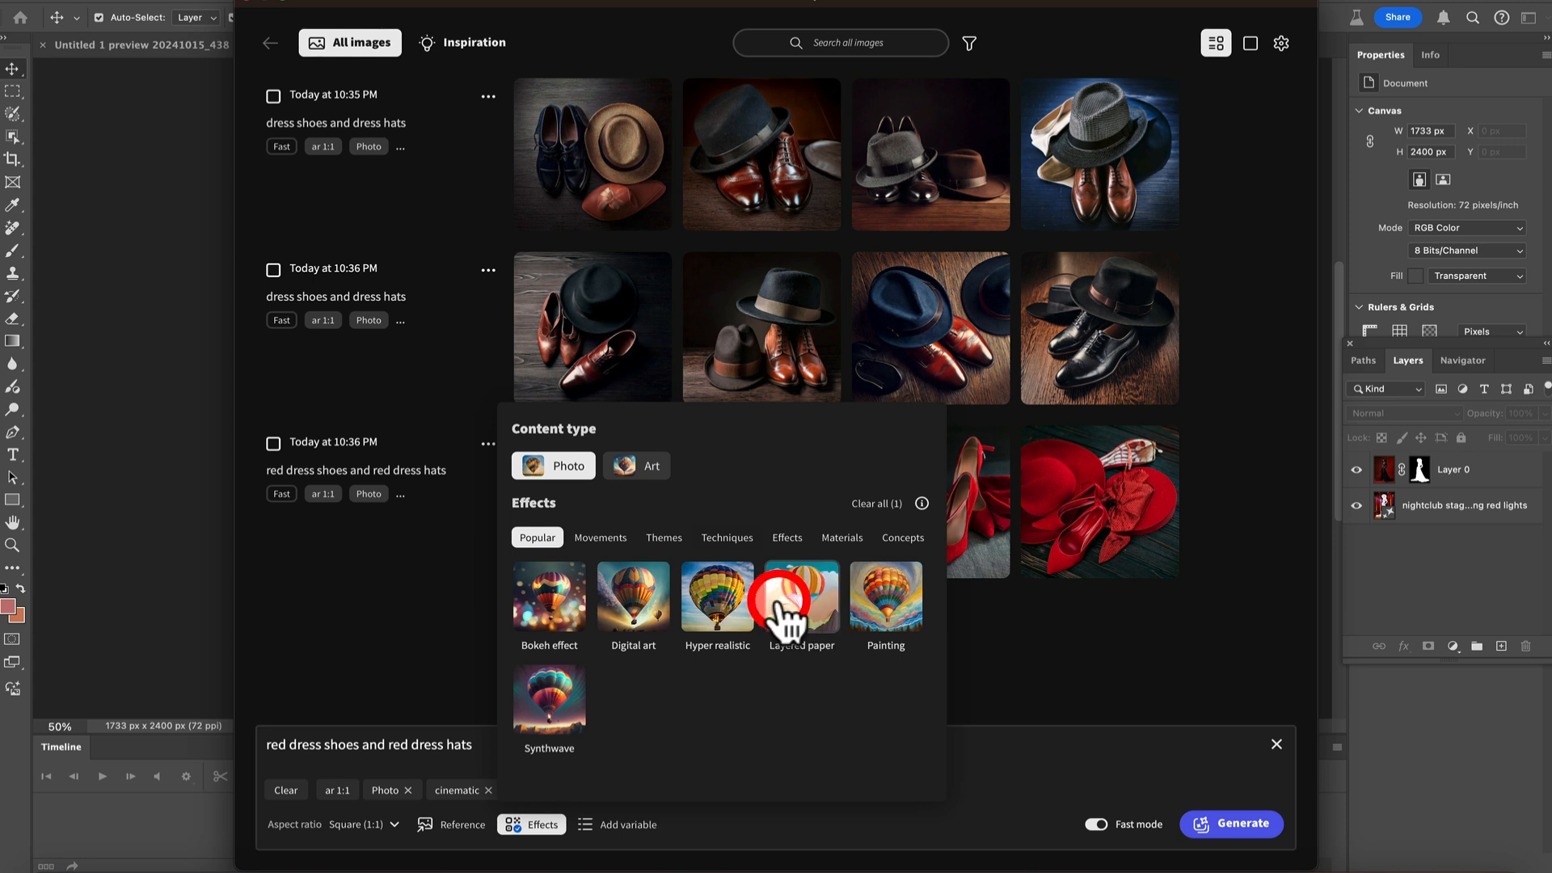
{"action": "left_click", "coordinate": [634, 594]}
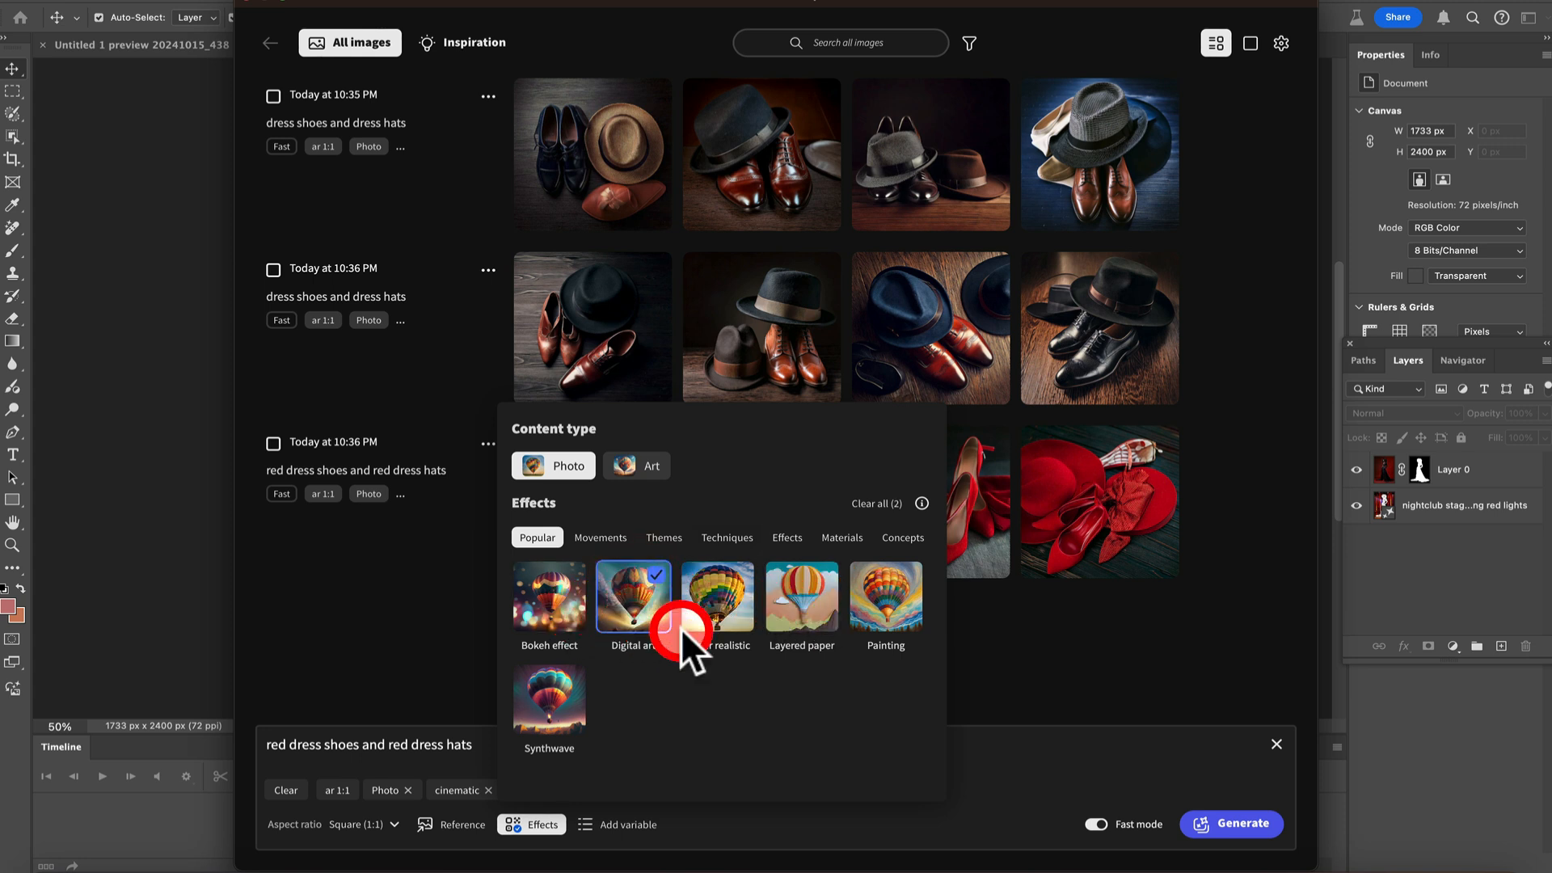
{"action": "left_click", "coordinate": [709, 539]}
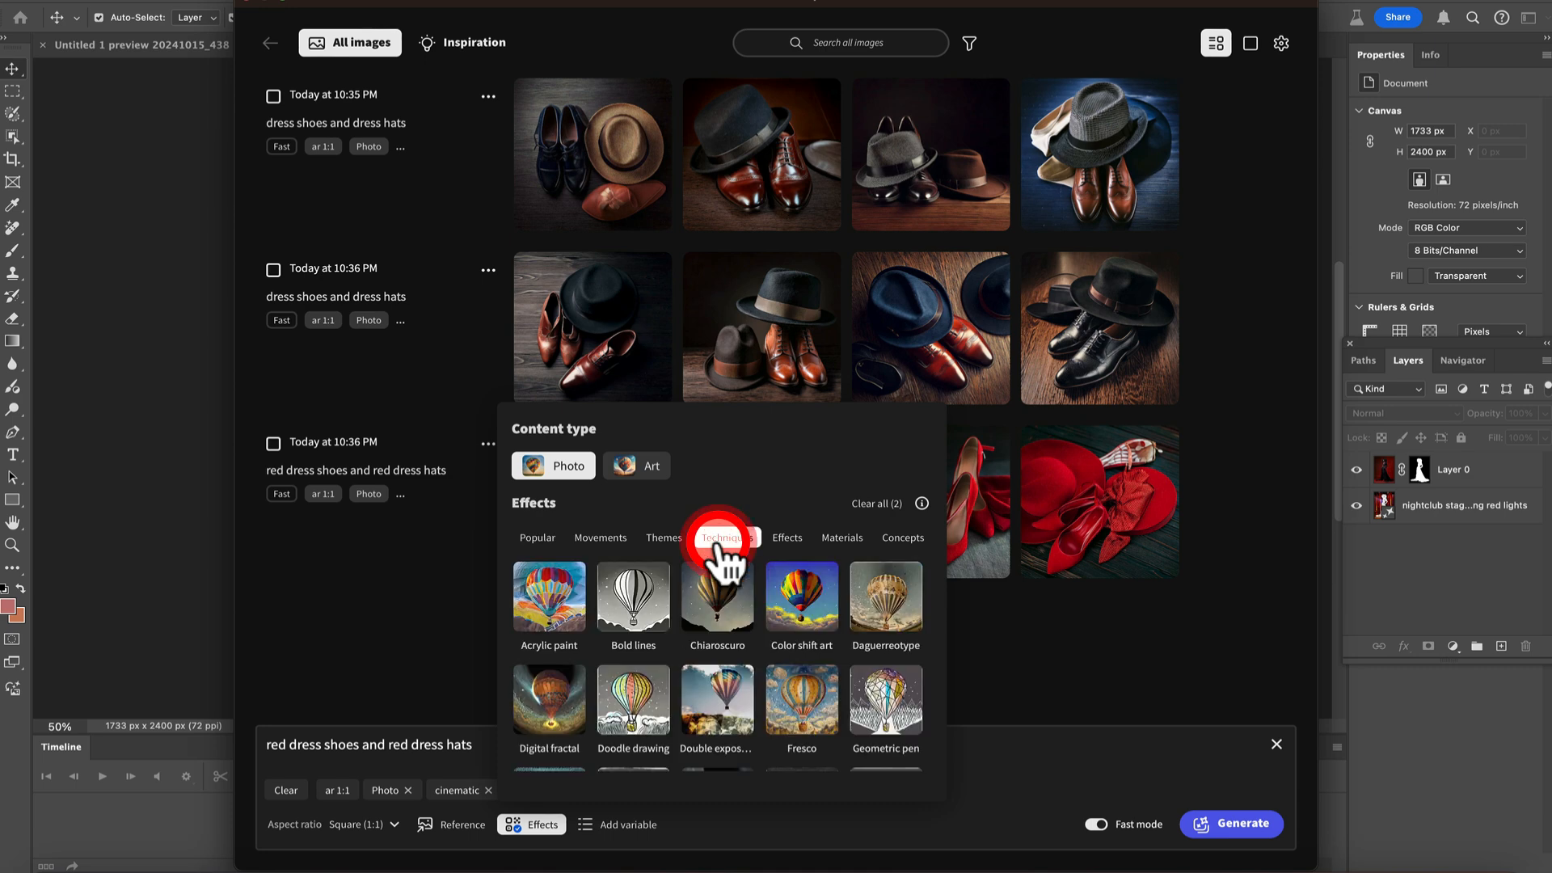
{"action": "left_click", "coordinate": [657, 539]}
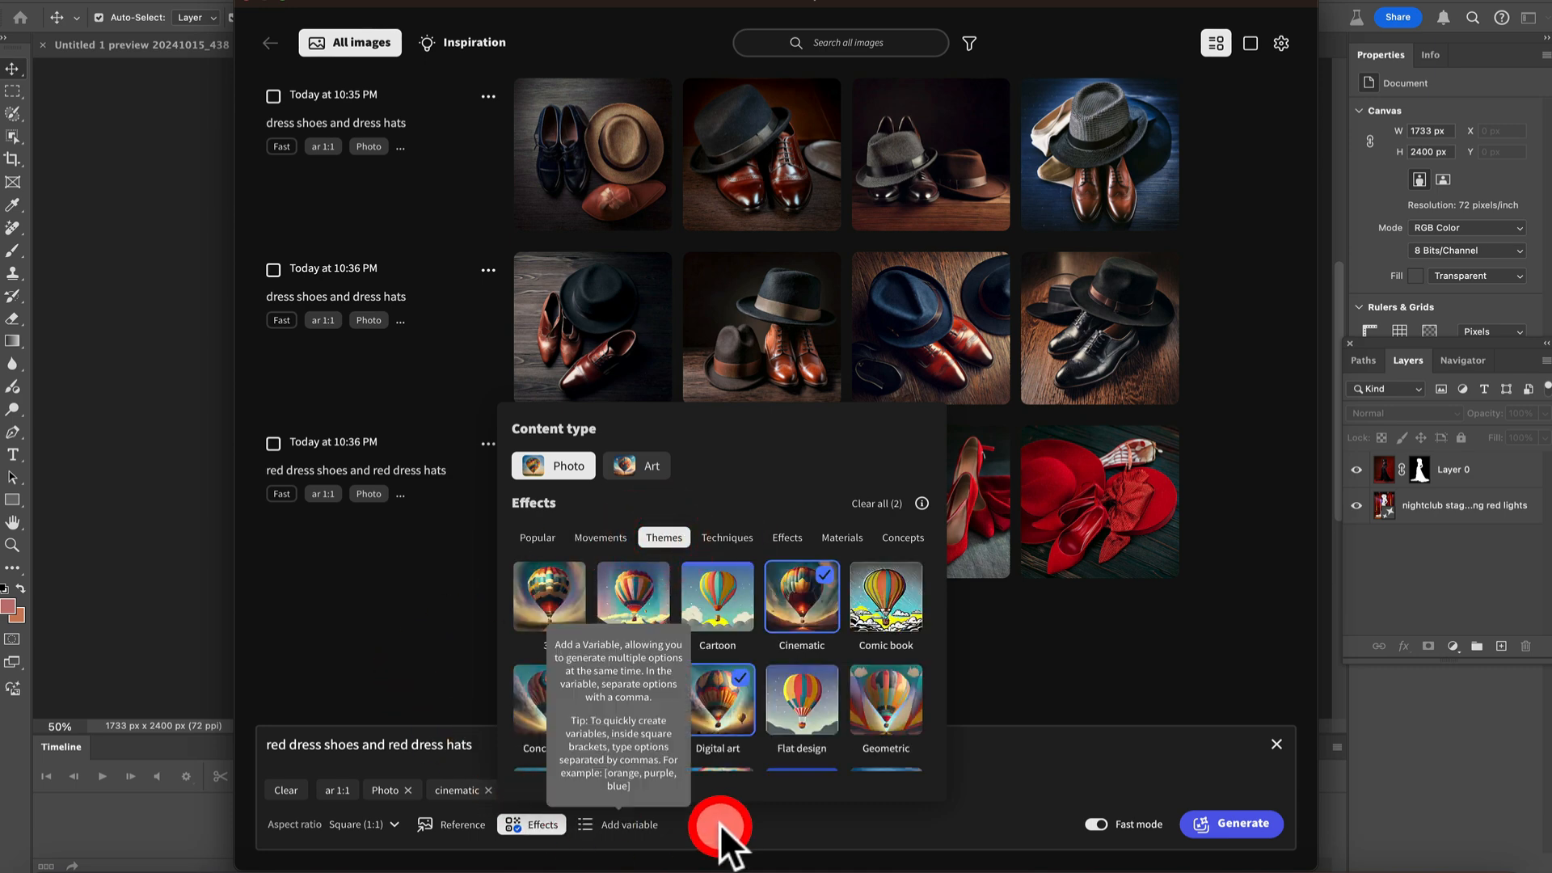
{"action": "left_click", "coordinate": [743, 805]}
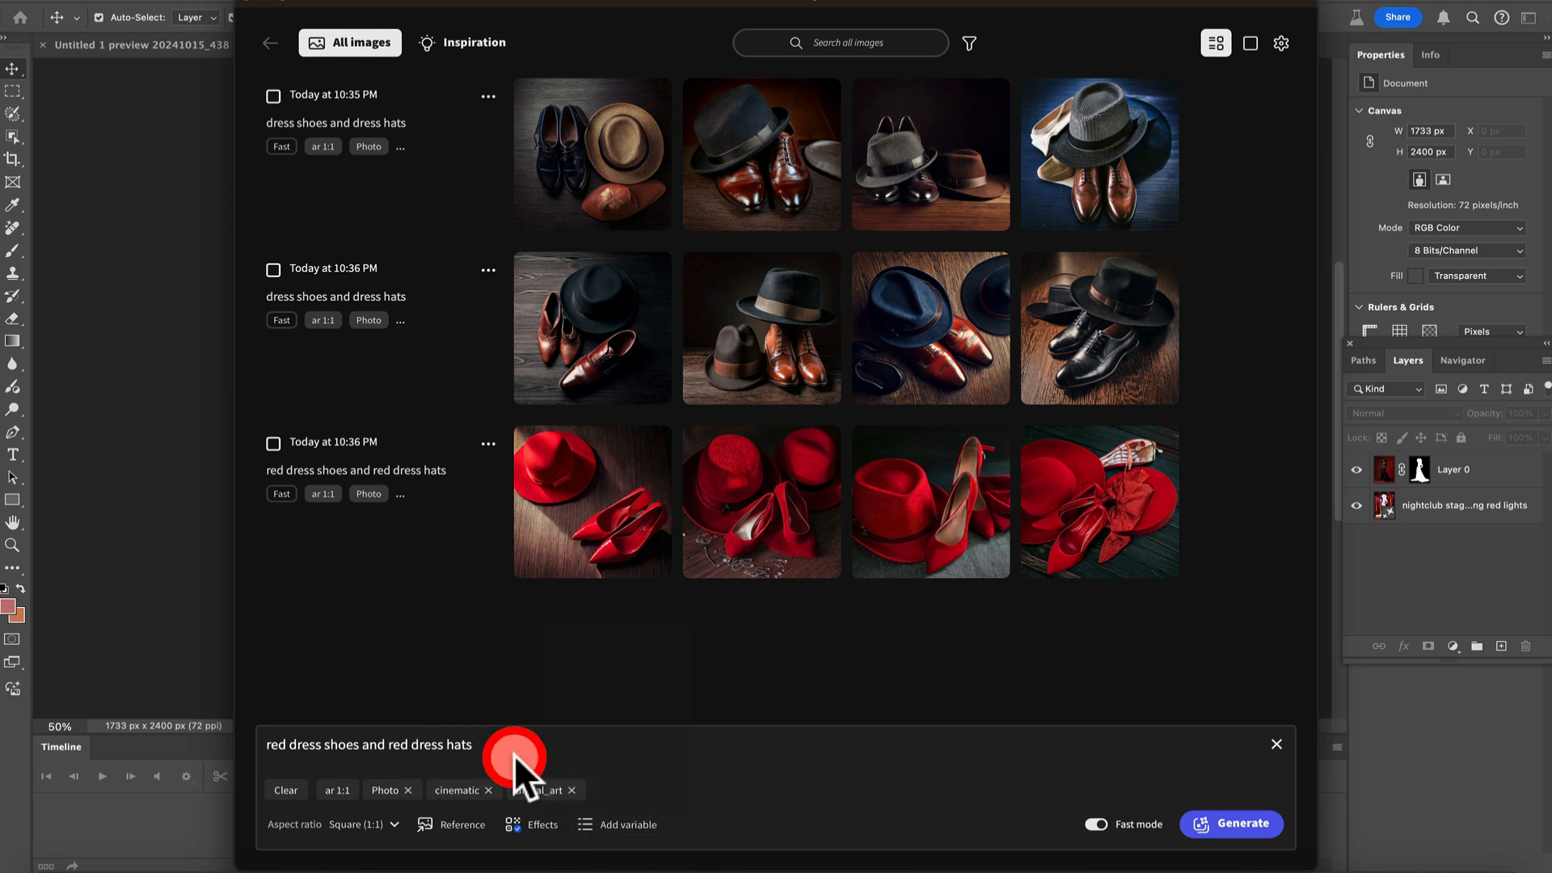
Change the prompt to "BLUE dress shoes and red dress hats" and generate images from it.
{"action": "double_click", "coordinate": [469, 745]}
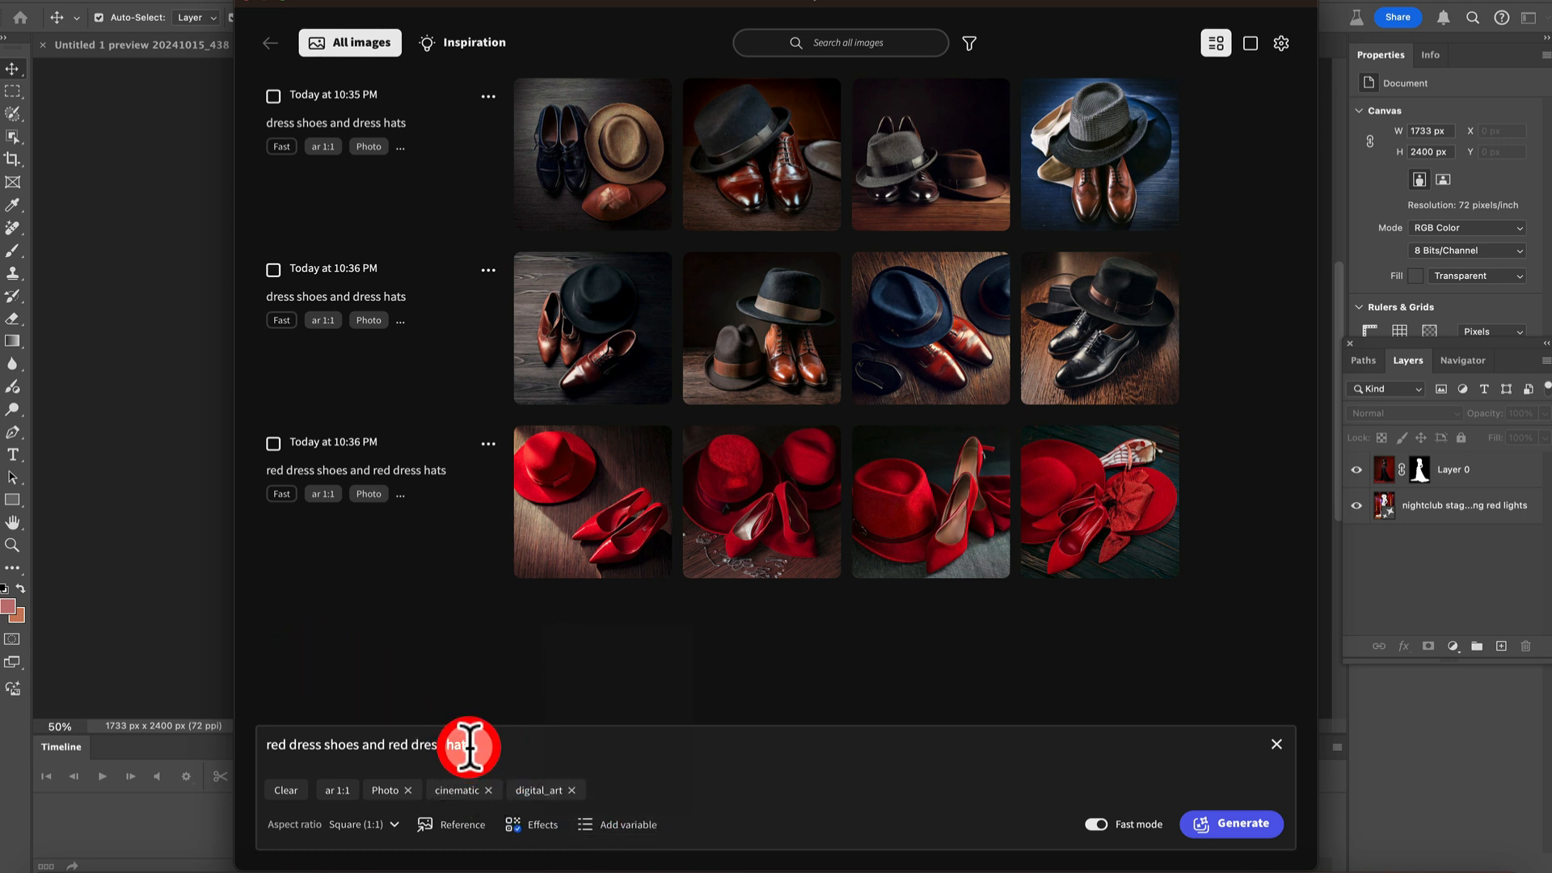
{"action": "double_click", "coordinate": [277, 743]}
{"action": "type", "text": "BL"}
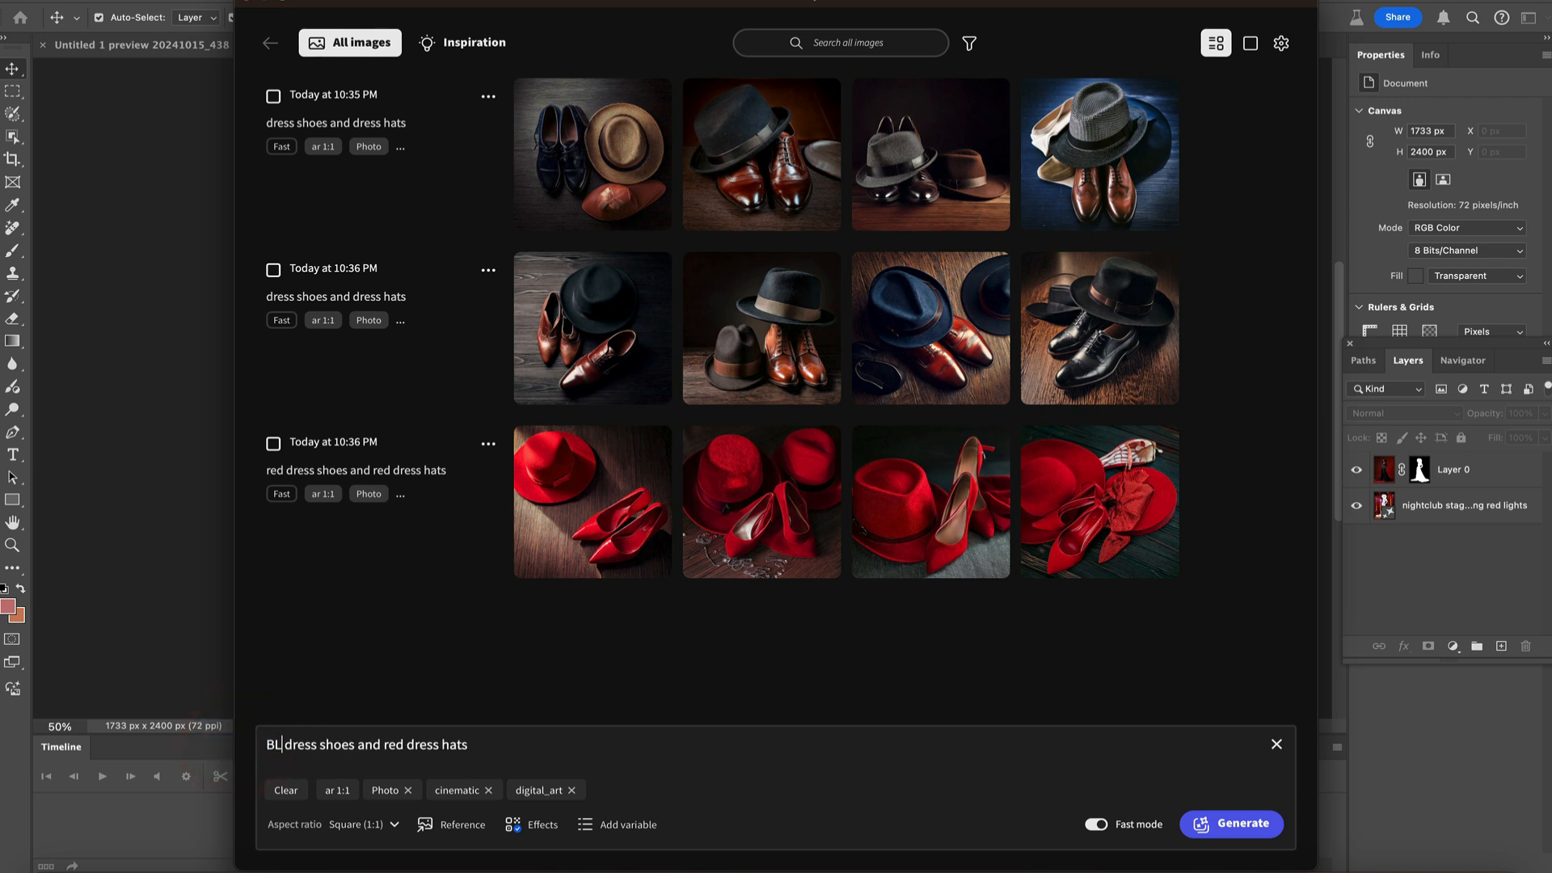
{"action": "type", "text": "UE"}
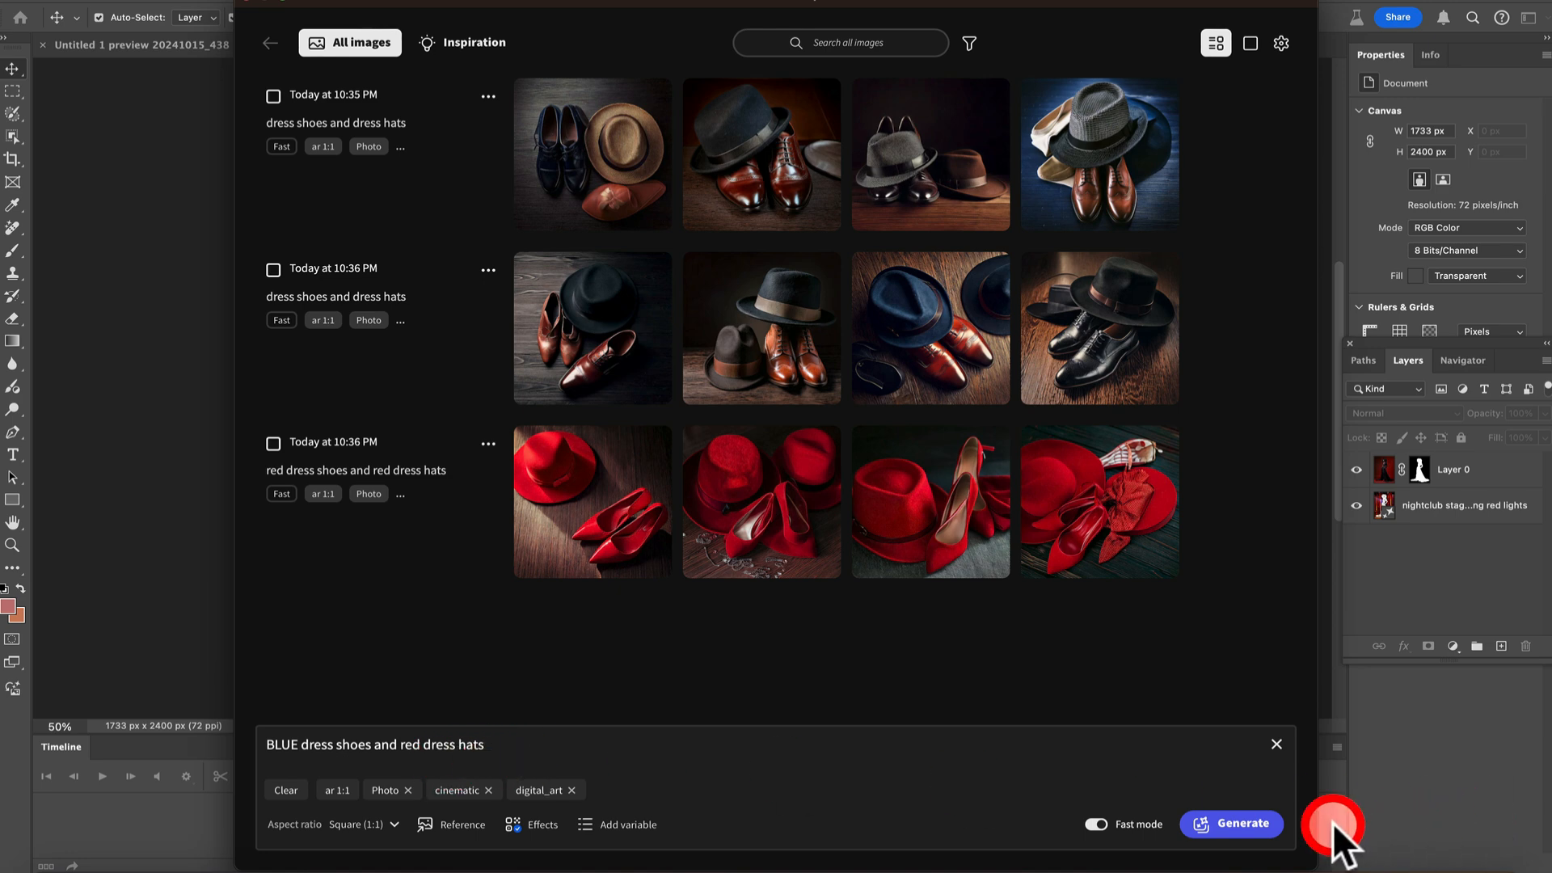
{"action": "left_click", "coordinate": [1236, 824]}
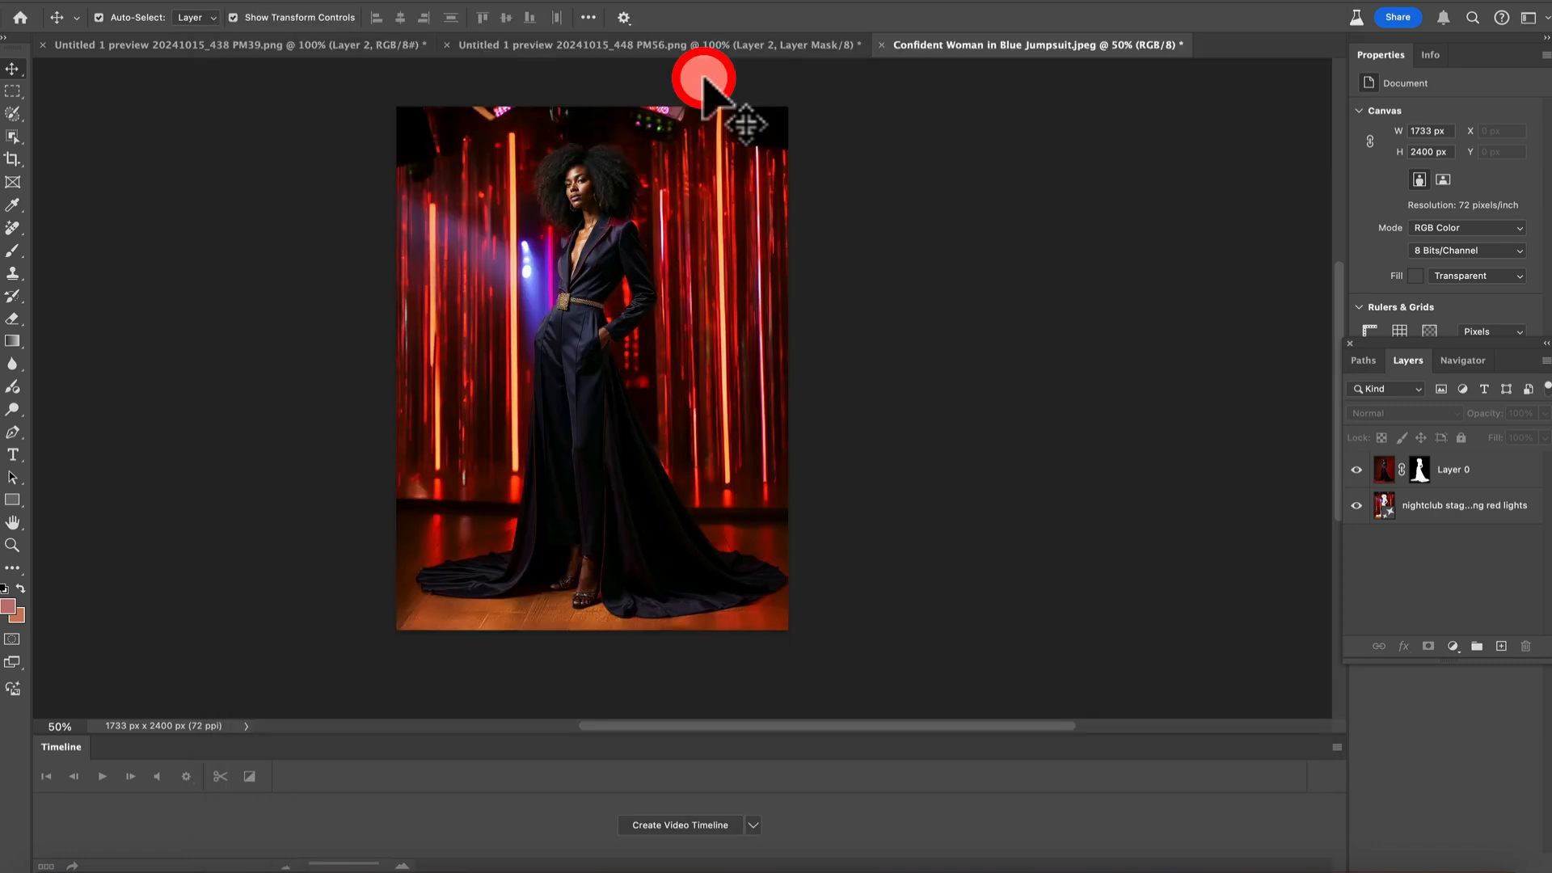
{"action": "scroll", "coordinate": [705, 76], "scroll_direction": "down", "scroll_amount": 1}
{"action": "scroll", "coordinate": [675, 289], "scroll_direction": "up", "scroll_amount": 5}
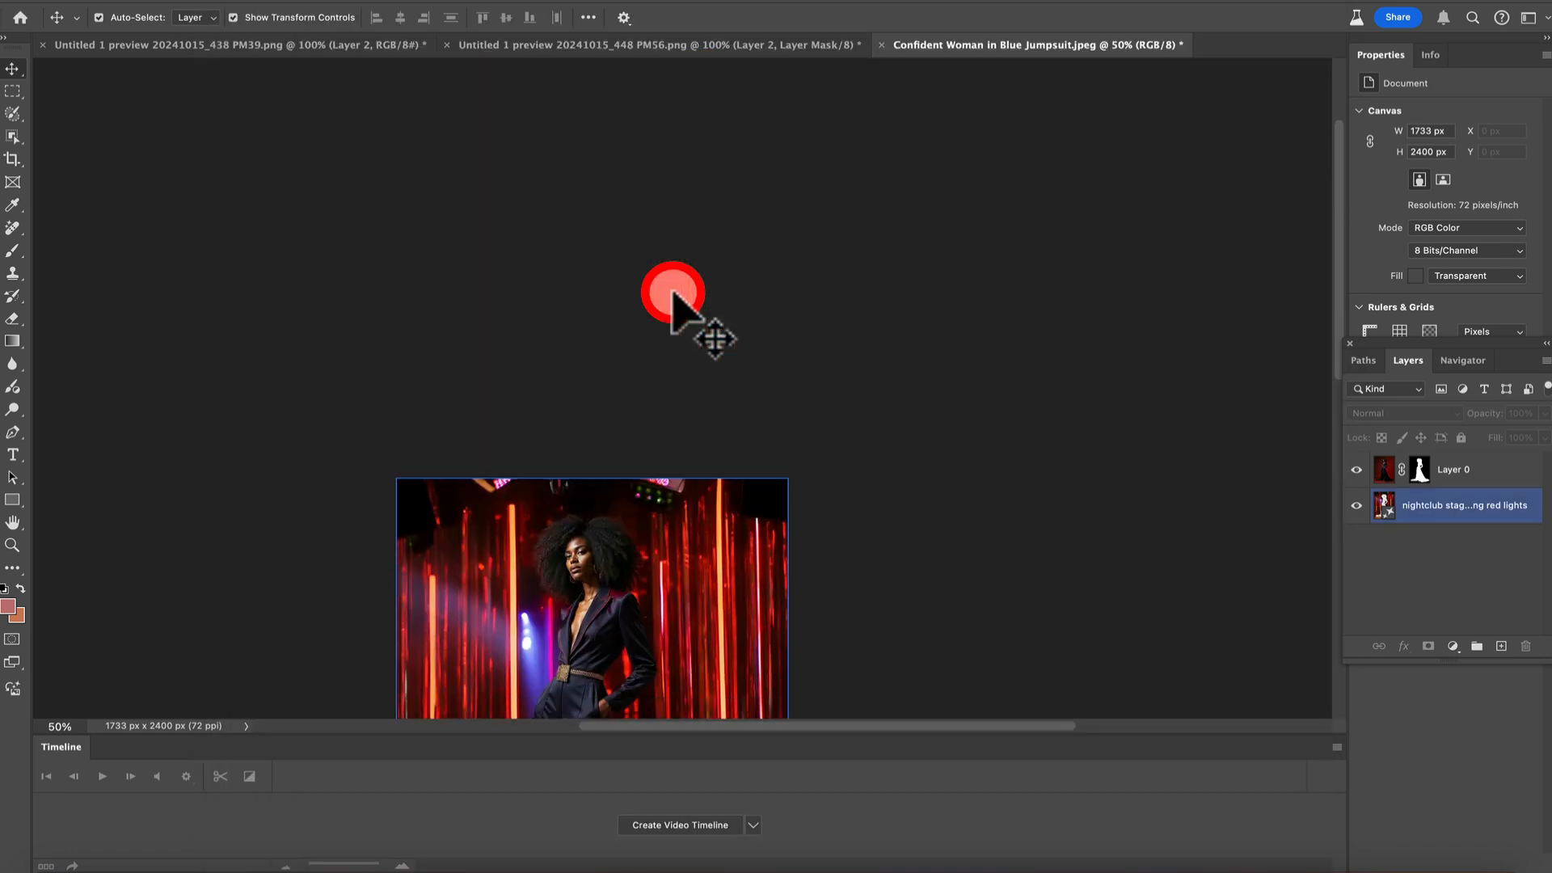
{"action": "scroll", "coordinate": [679, 291], "scroll_direction": "down", "scroll_amount": 4}
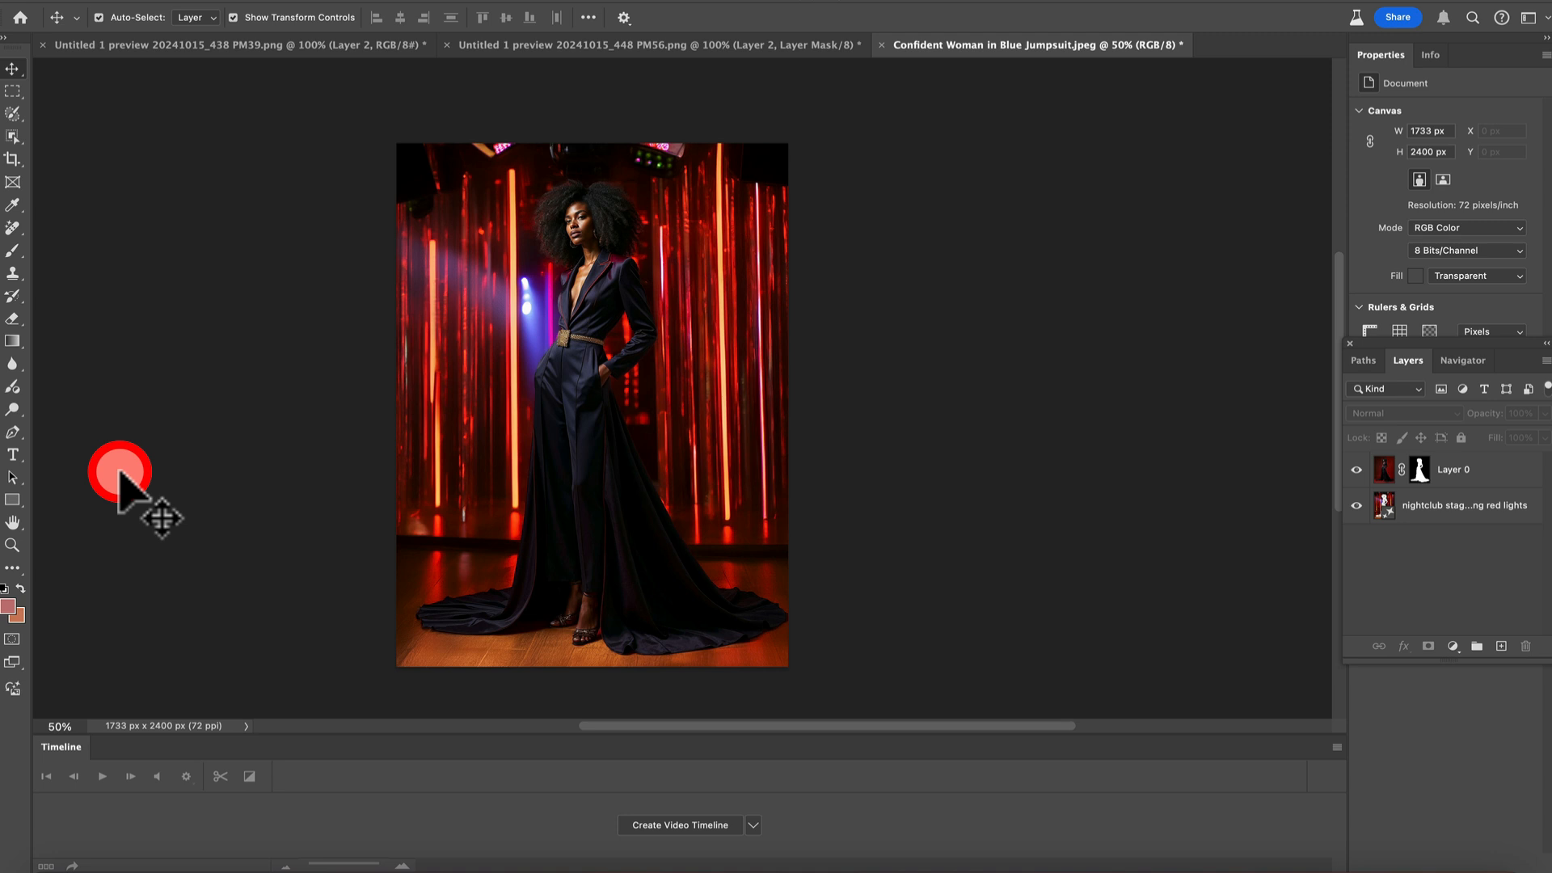